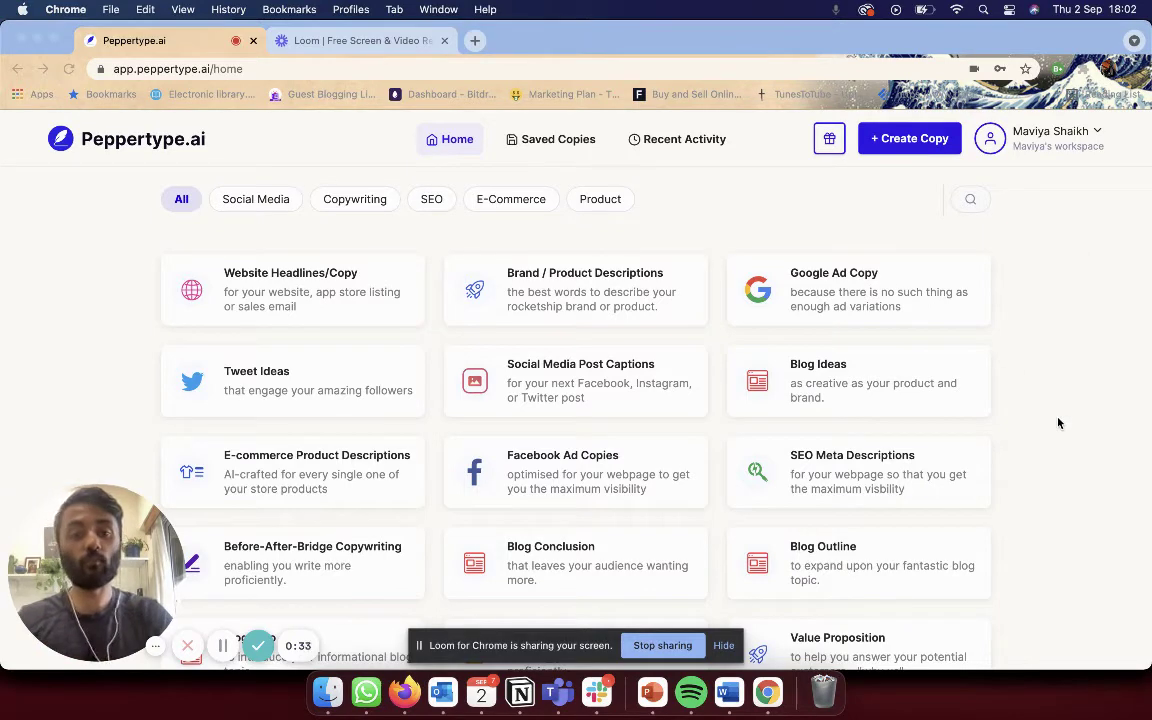
Look through the full list of content types, from Website Headlines/Copy down to Cold Emails and Content Simplifier.
{"action": "scroll", "coordinate": [1059, 421], "scroll_direction": "up", "scroll_amount": 3}
{"action": "scroll", "coordinate": [1059, 421], "scroll_direction": "down", "scroll_amount": 3}
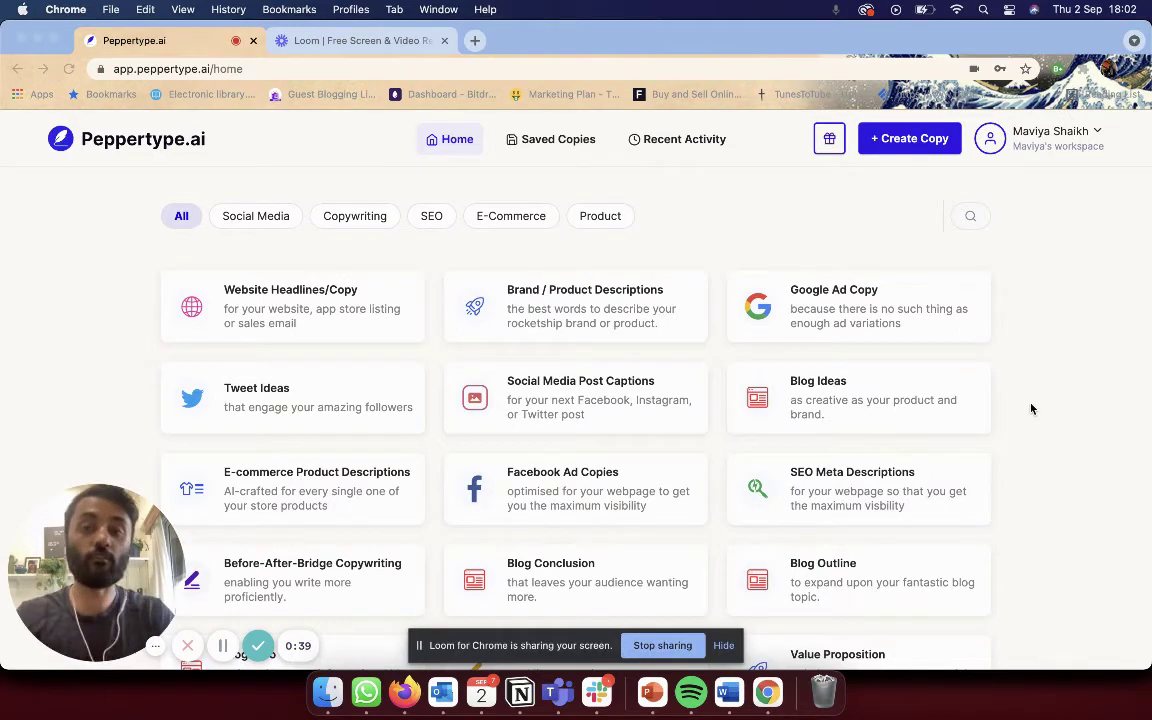
{"action": "scroll", "coordinate": [1031, 406], "scroll_direction": "down", "scroll_amount": 1}
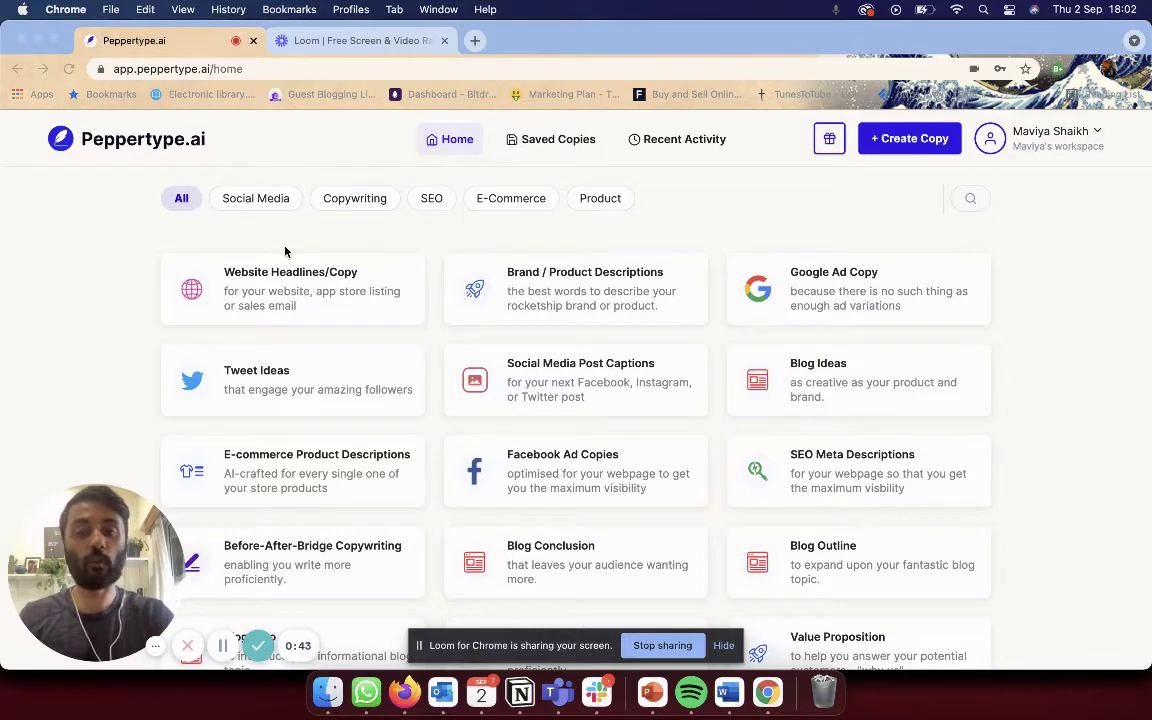
{"action": "scroll", "coordinate": [1034, 390], "scroll_direction": "down", "scroll_amount": 2}
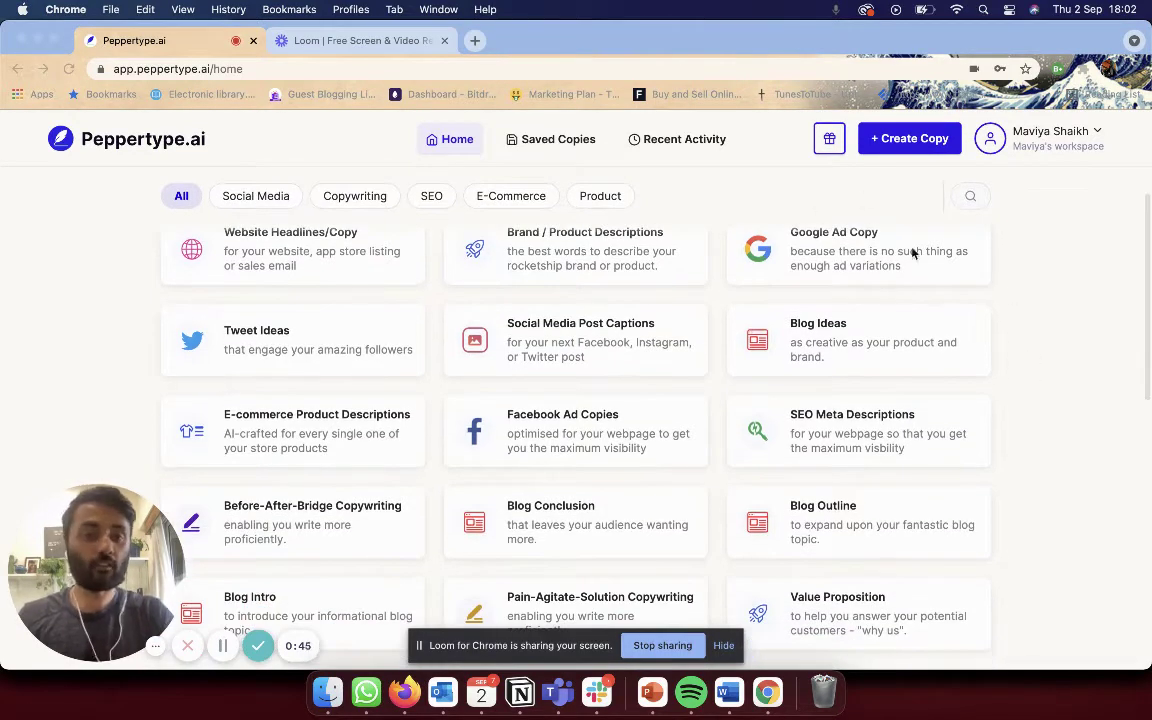
{"action": "scroll", "coordinate": [967, 368], "scroll_direction": "up", "scroll_amount": 3}
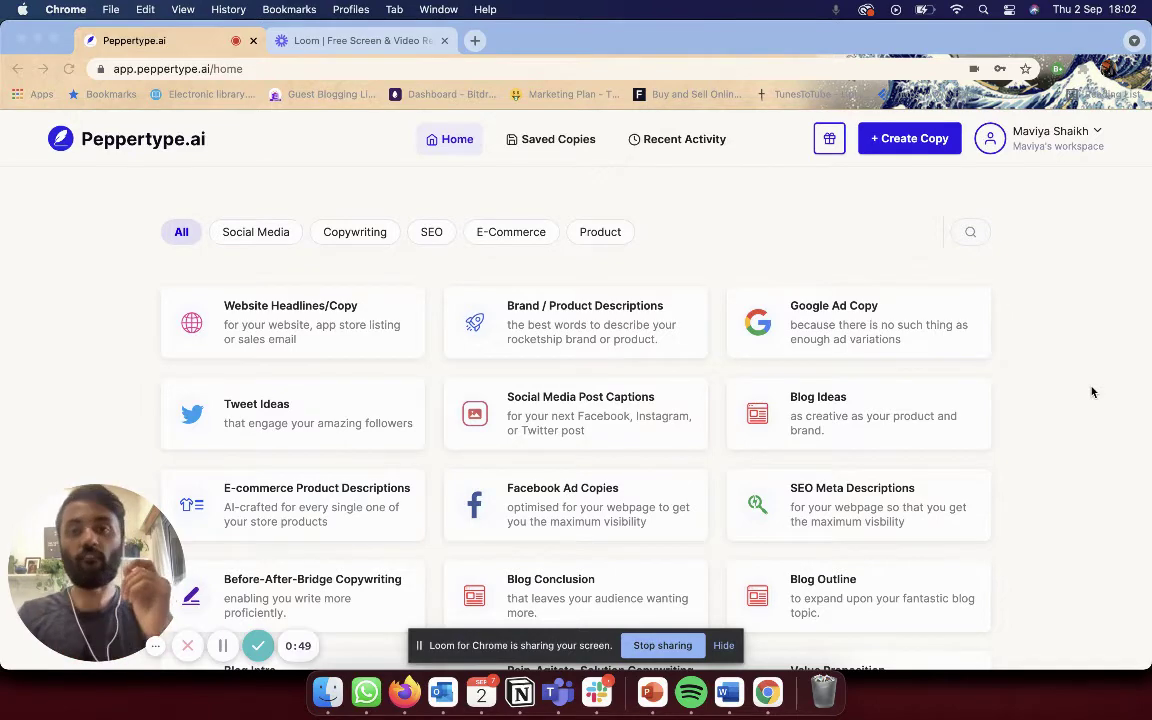
{"action": "scroll", "coordinate": [1093, 392], "scroll_direction": "down", "scroll_amount": 5}
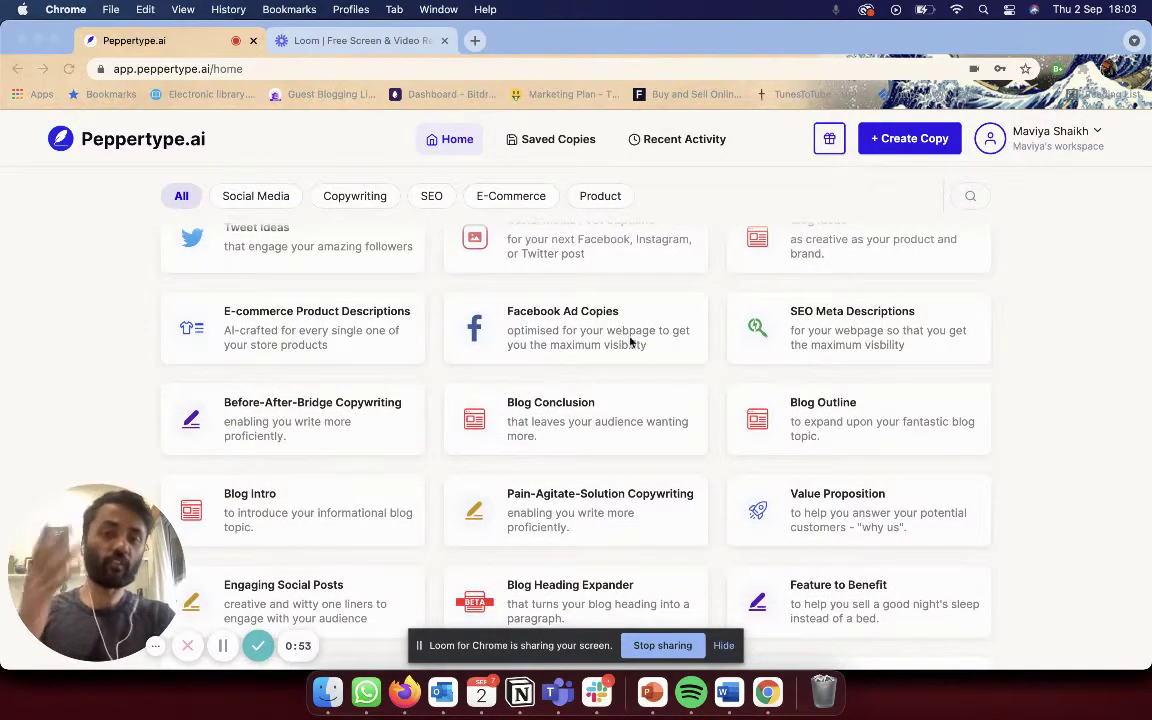
{"action": "scroll", "coordinate": [848, 384], "scroll_direction": "up", "scroll_amount": 2}
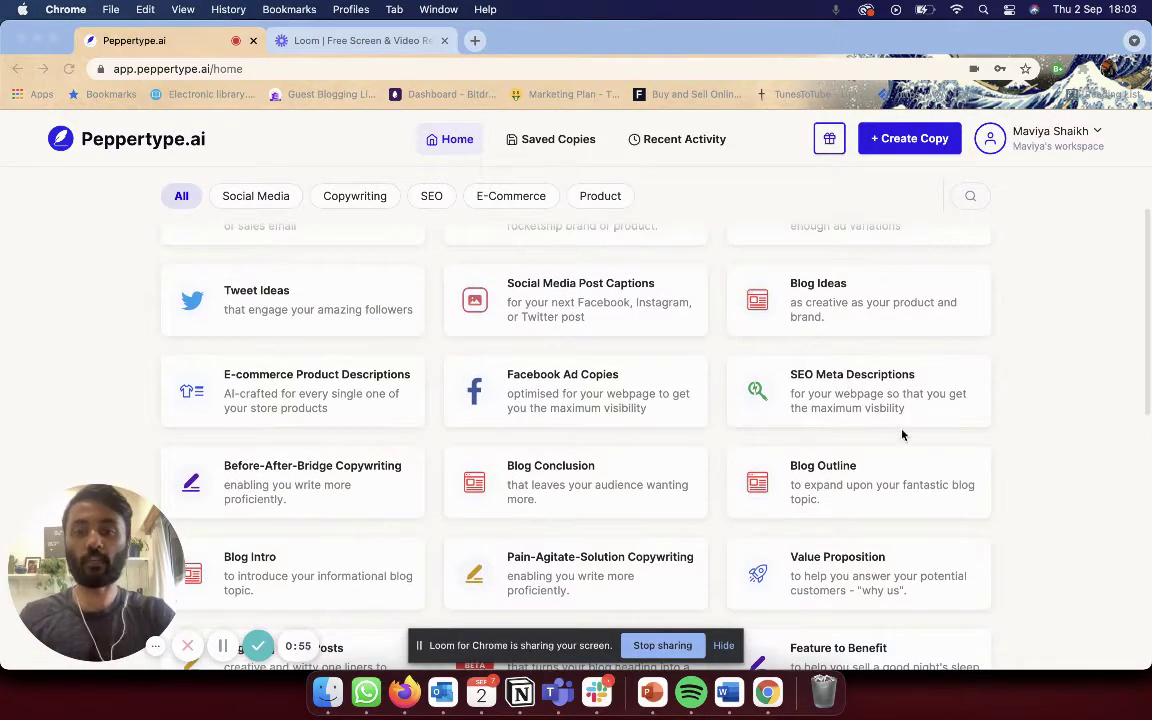
{"action": "scroll", "coordinate": [843, 461], "scroll_direction": "down", "scroll_amount": 5}
{"action": "scroll", "coordinate": [843, 461], "scroll_direction": "down", "scroll_amount": 2}
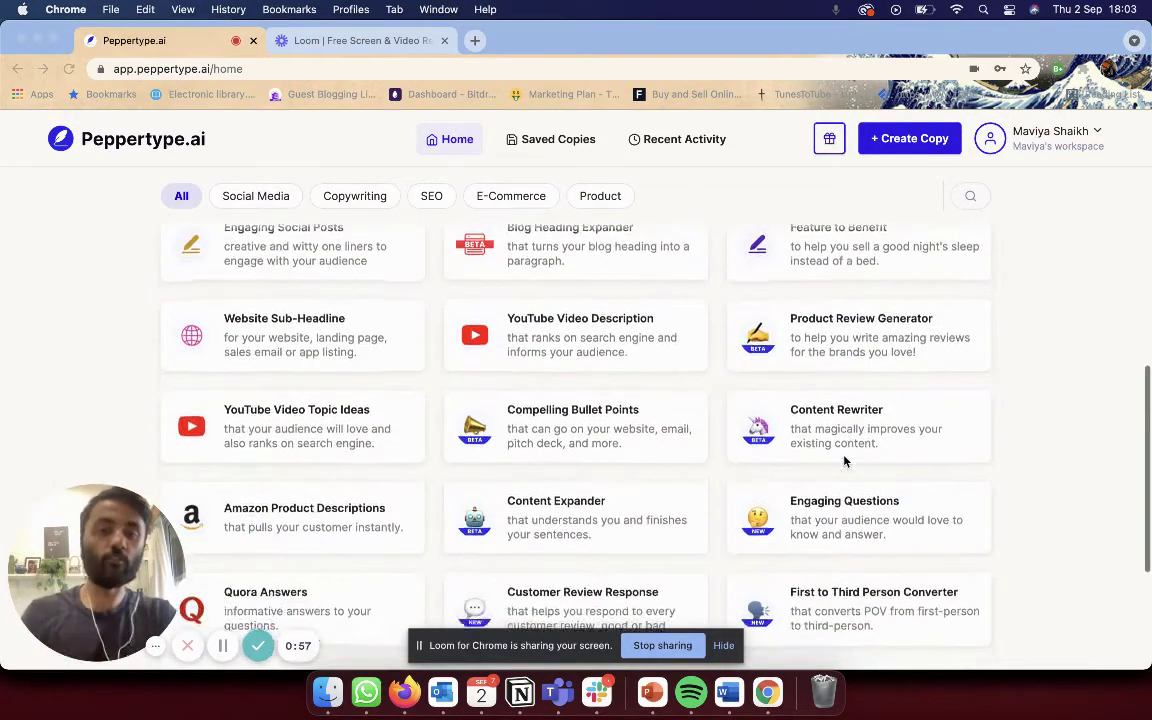
{"action": "scroll", "coordinate": [843, 461], "scroll_direction": "down", "scroll_amount": 4}
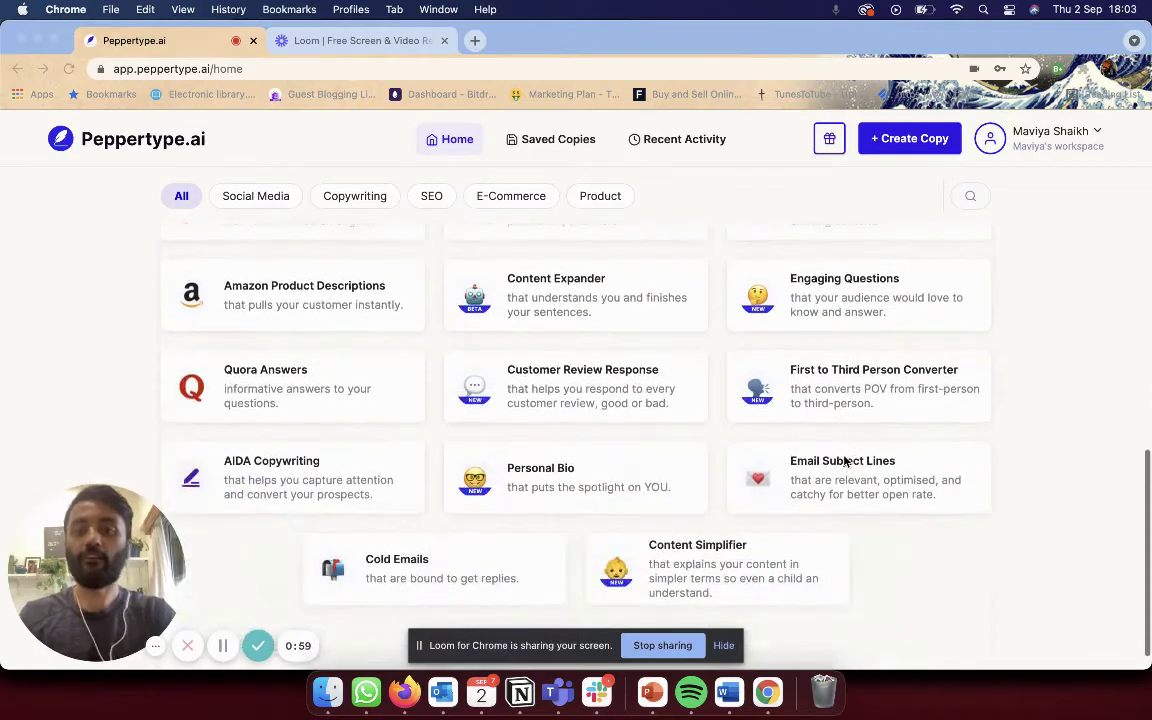
Browse the content types offered in the Social Media and Copywriting categories.
{"action": "left_click", "coordinate": [262, 198]}
{"action": "scroll", "coordinate": [330, 270], "scroll_direction": "up", "scroll_amount": 2}
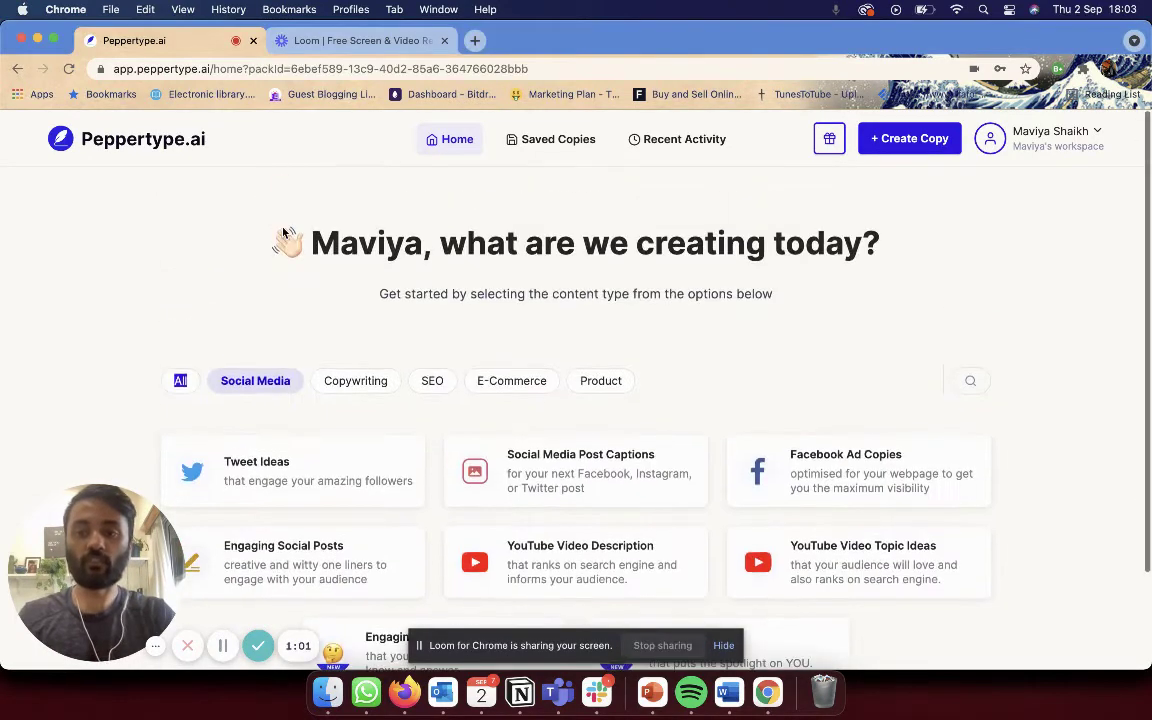
{"action": "scroll", "coordinate": [389, 332], "scroll_direction": "down", "scroll_amount": 1}
{"action": "scroll", "coordinate": [389, 332], "scroll_direction": "down", "scroll_amount": 1}
{"action": "left_click", "coordinate": [373, 265]}
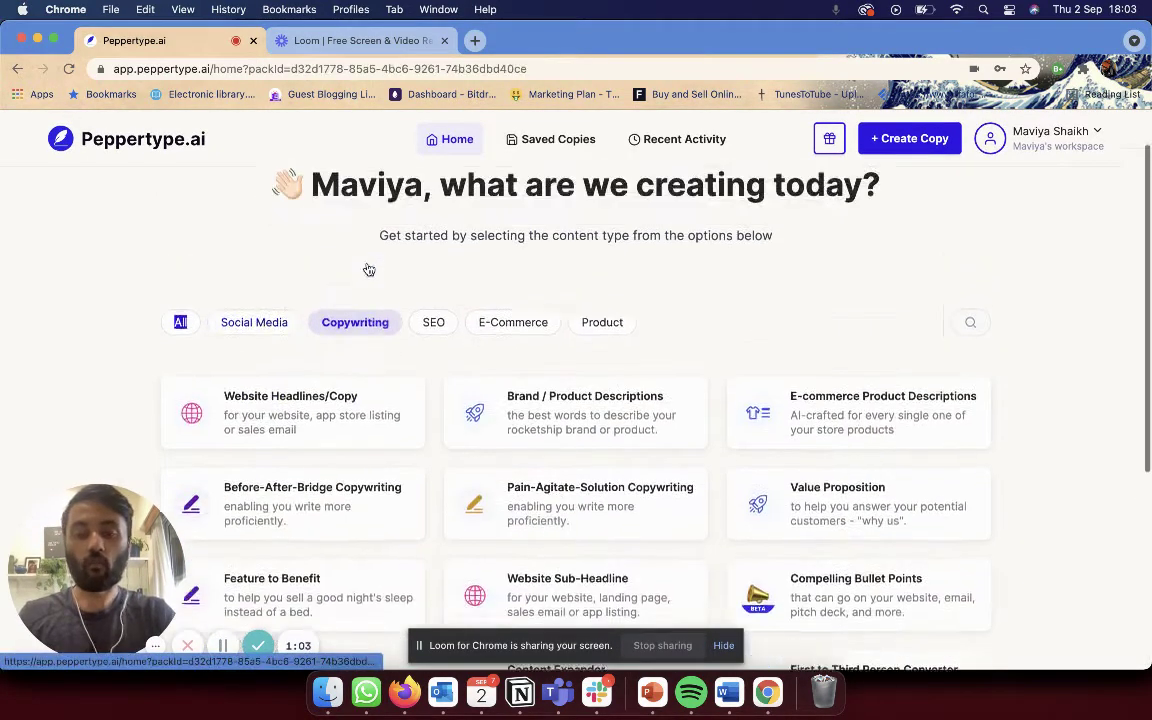
{"action": "scroll", "coordinate": [516, 391], "scroll_direction": "down", "scroll_amount": 5}
{"action": "scroll", "coordinate": [516, 391], "scroll_direction": "down", "scroll_amount": 2}
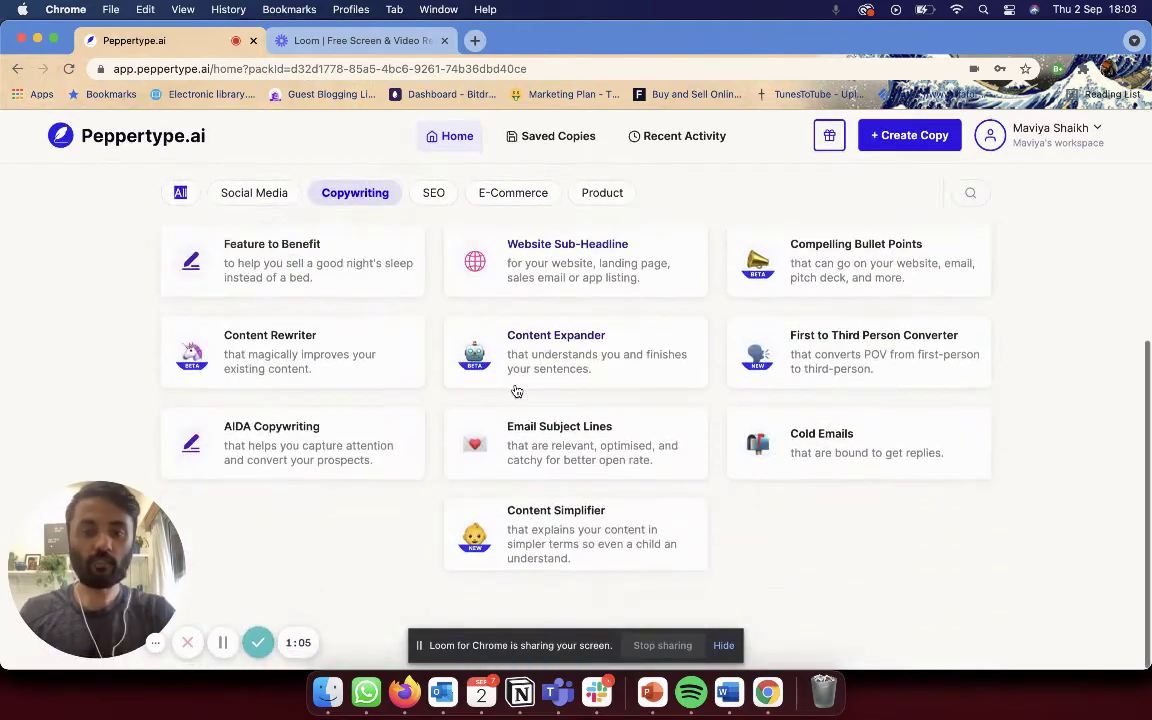
Browse the content types offered in the SEO, E-Commerce and Product categories.
{"action": "scroll", "coordinate": [516, 391], "scroll_direction": "up", "scroll_amount": 5}
{"action": "left_click", "coordinate": [436, 327]}
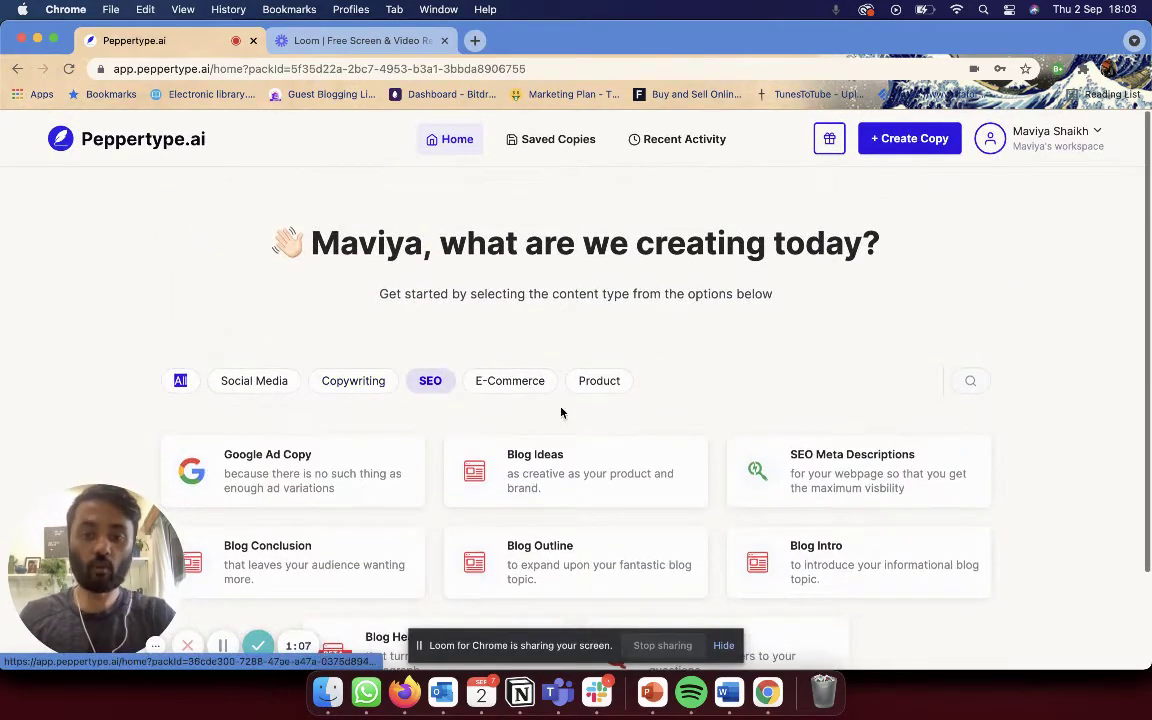
{"action": "scroll", "coordinate": [560, 411], "scroll_direction": "down", "scroll_amount": 2}
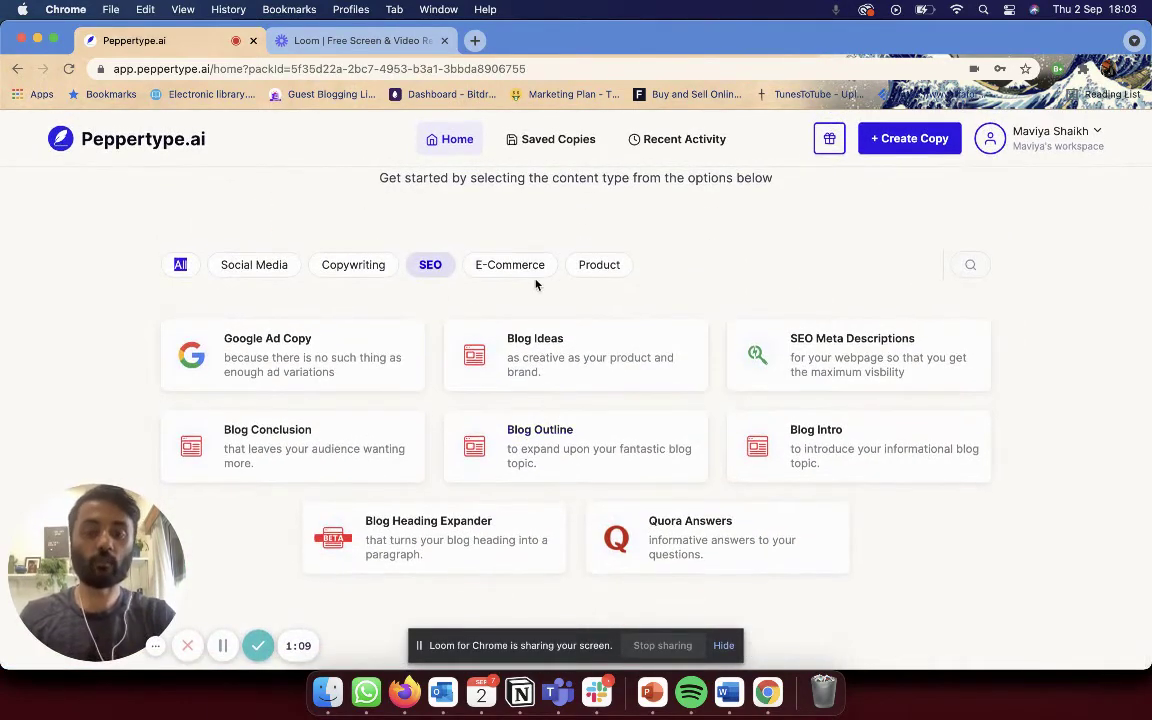
{"action": "left_click", "coordinate": [512, 262]}
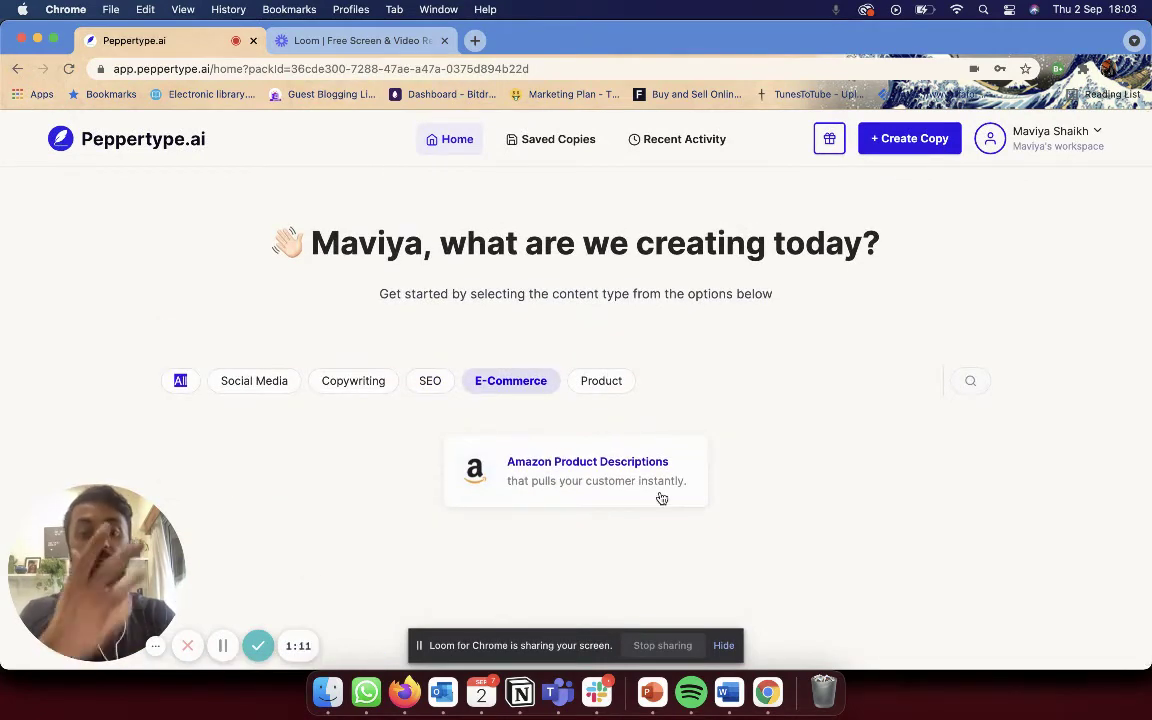
{"action": "left_click", "coordinate": [603, 381]}
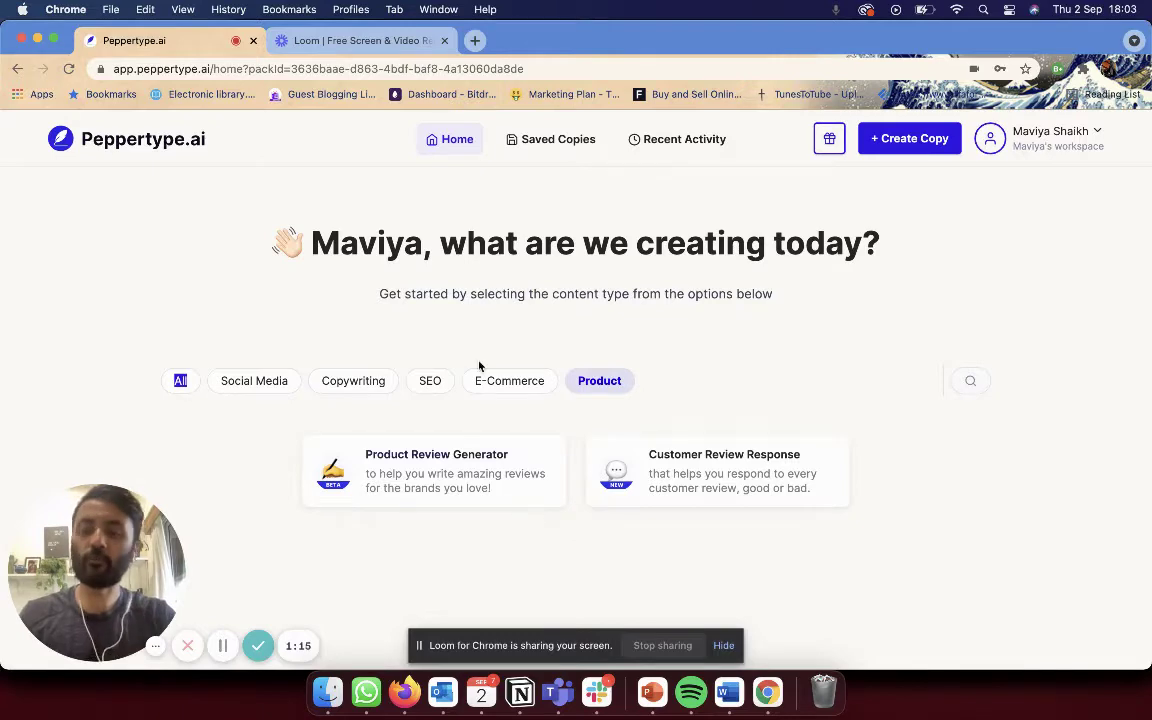
Revisit the SEO category and look through the Copywriting content types again.
{"action": "left_click", "coordinate": [415, 380]}
{"action": "scroll", "coordinate": [412, 440], "scroll_direction": "down", "scroll_amount": 3}
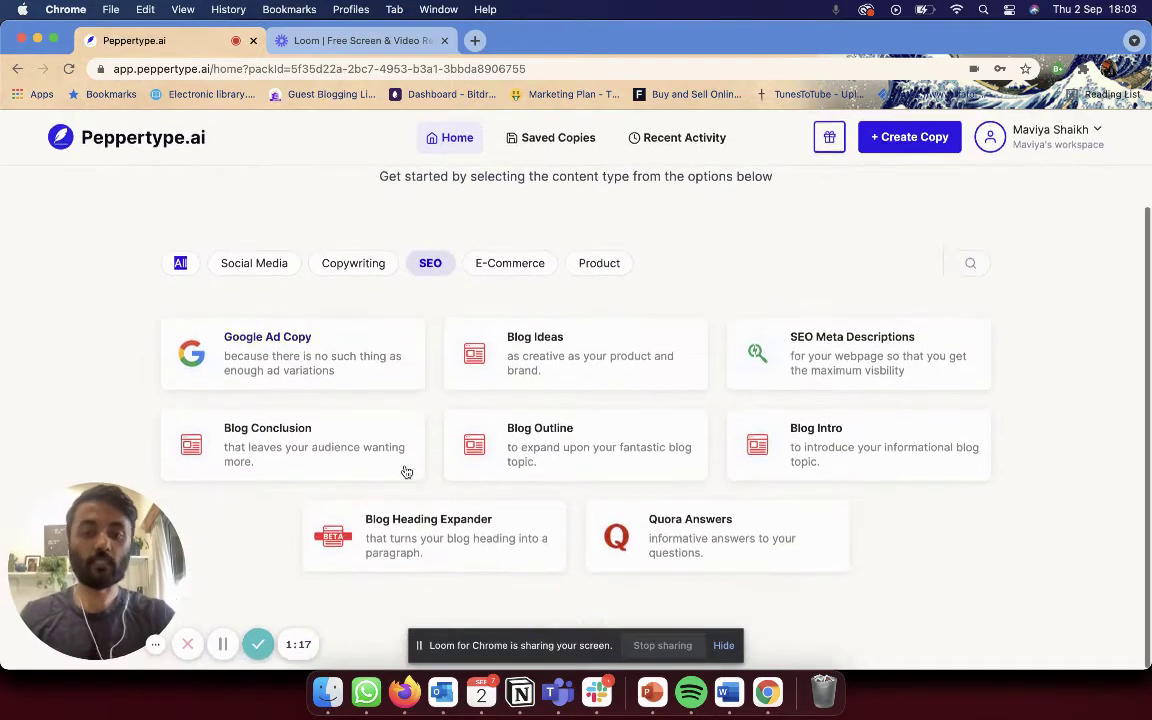
{"action": "left_click", "coordinate": [357, 261]}
{"action": "scroll", "coordinate": [506, 456], "scroll_direction": "down", "scroll_amount": 5}
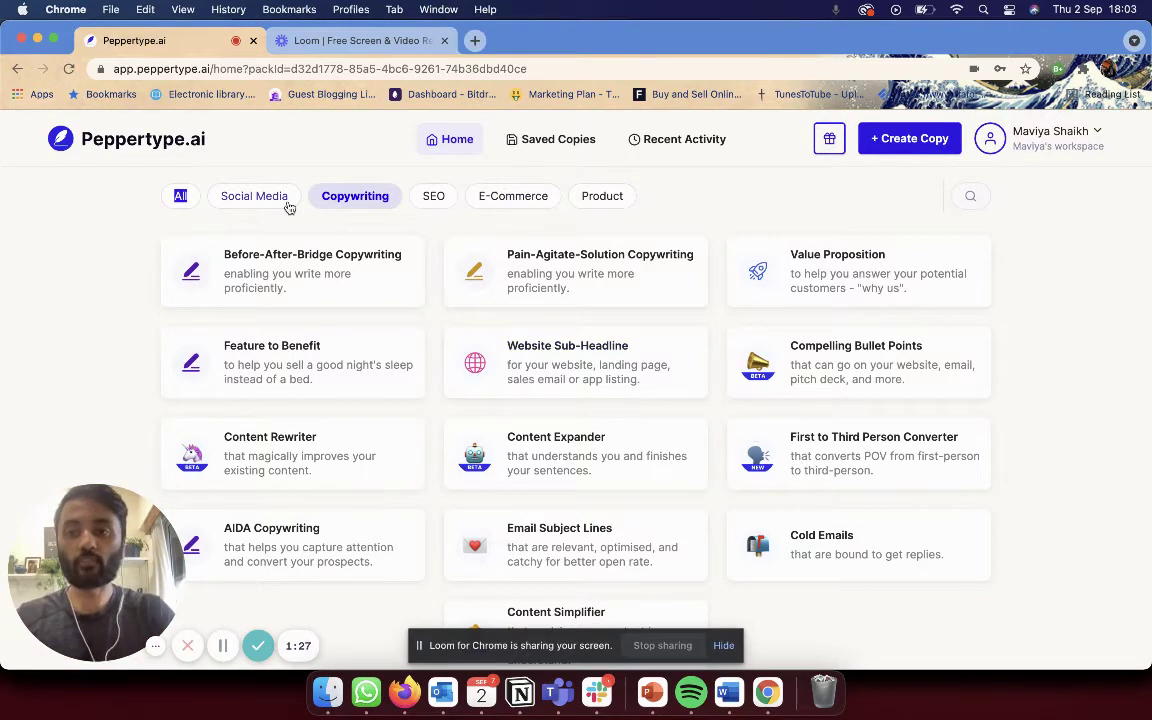
Show the Social Media content types and open the YouTube Video Description generator.
{"action": "left_click", "coordinate": [258, 189]}
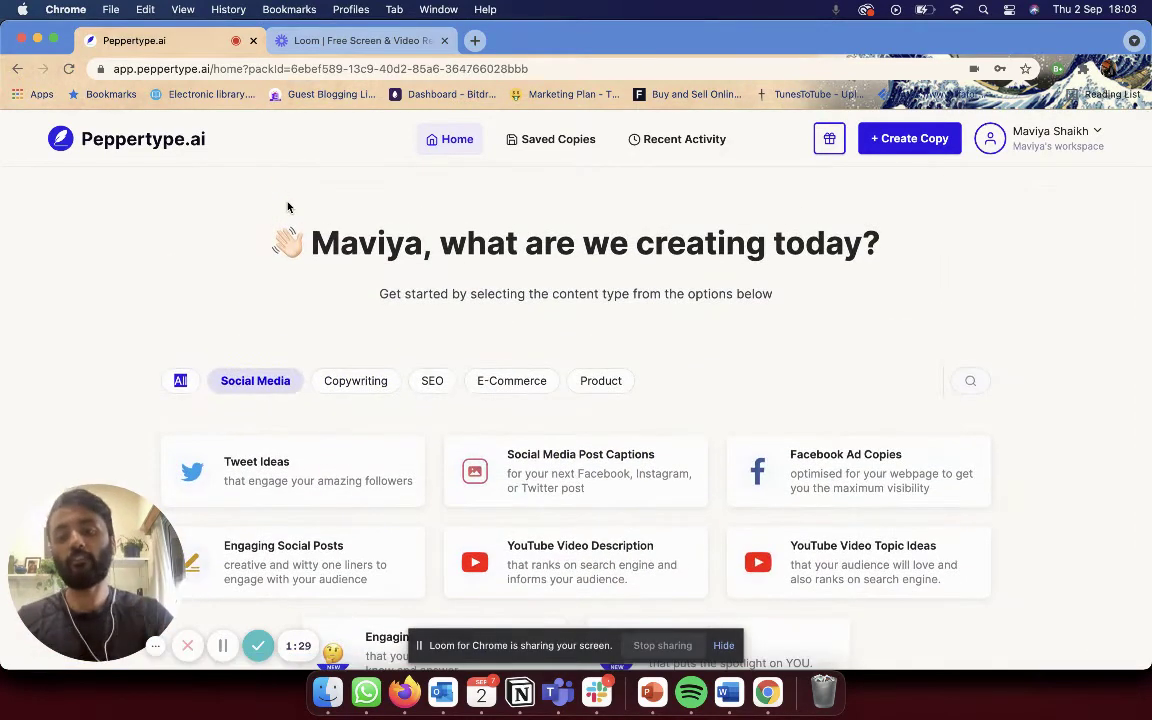
{"action": "scroll", "coordinate": [673, 286], "scroll_direction": "down", "scroll_amount": 2}
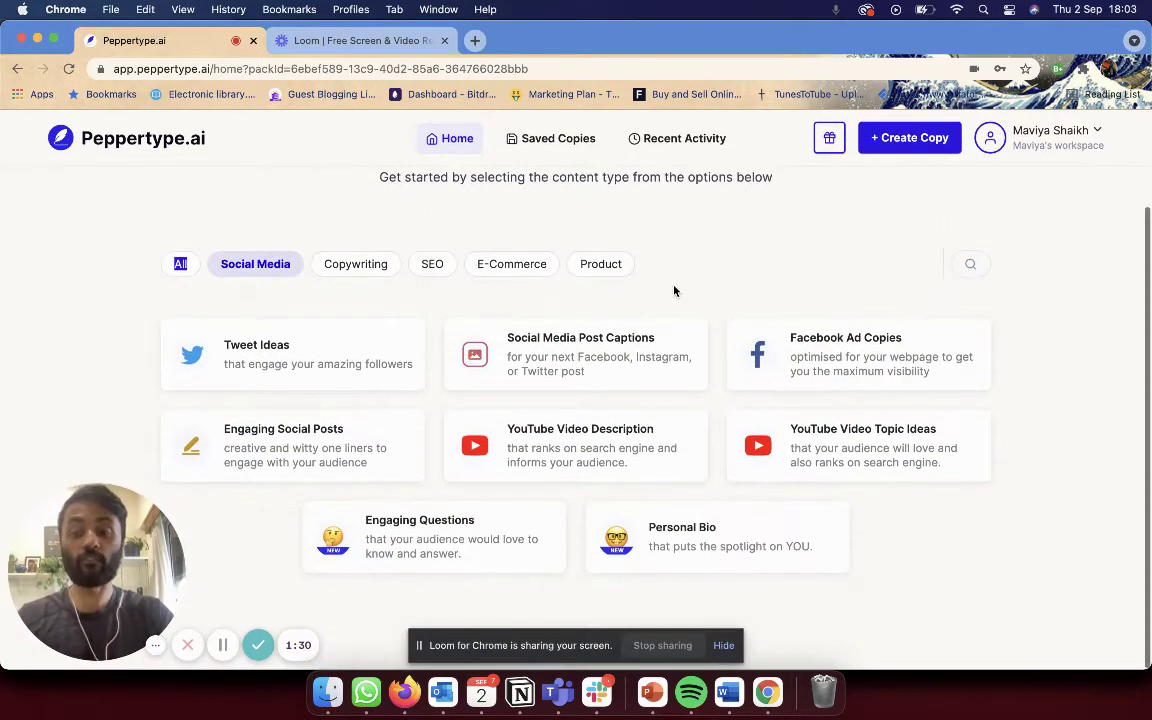
{"action": "left_click", "coordinate": [615, 450]}
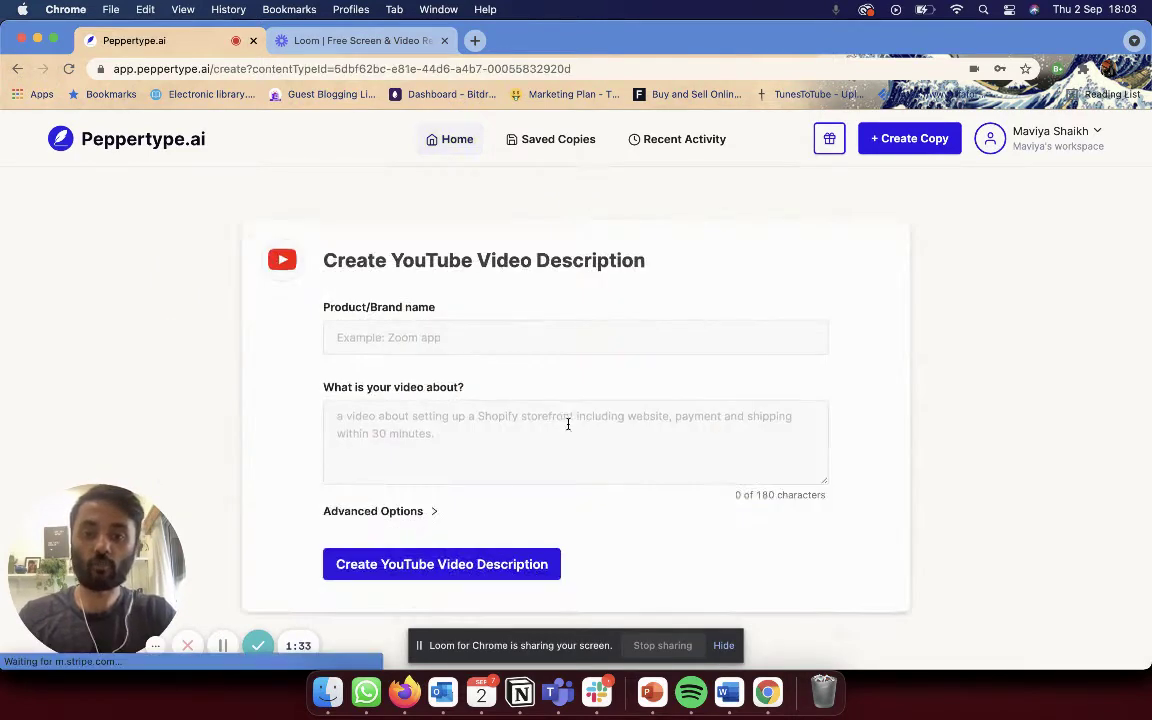
Fill in the product name and the video's topic by using the suggested Peppertype entry.
{"action": "left_click", "coordinate": [482, 363]}
{"action": "type", "text": "Peppert"}
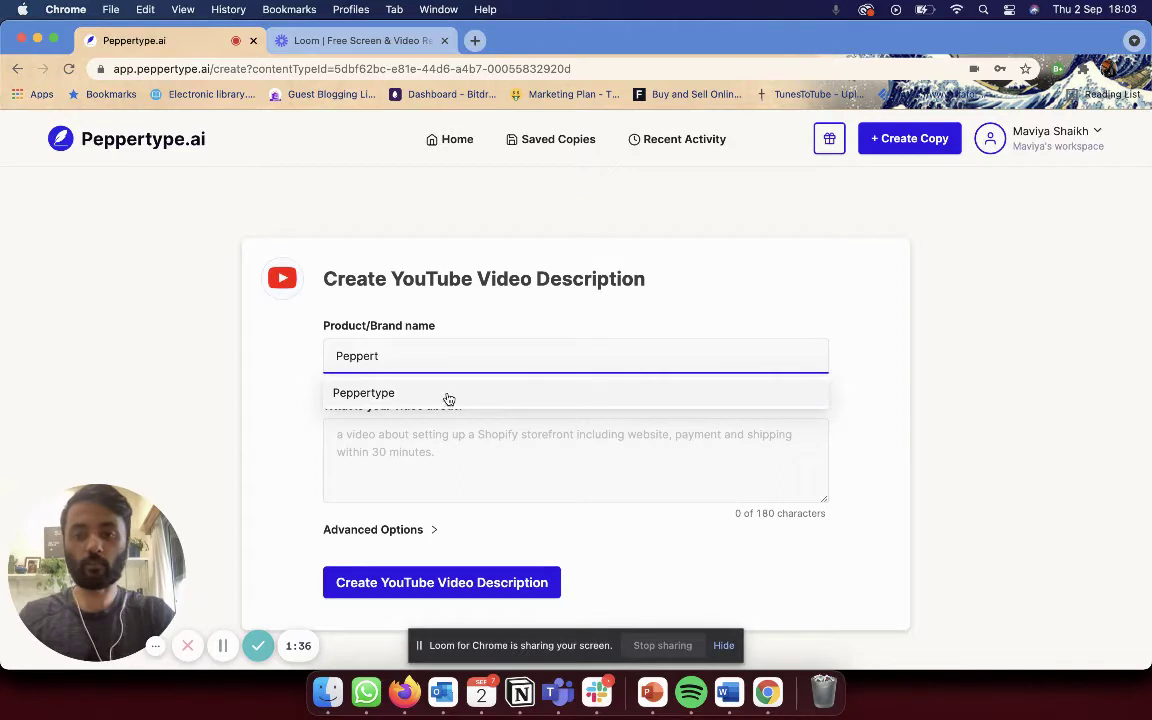
{"action": "left_click", "coordinate": [445, 394]}
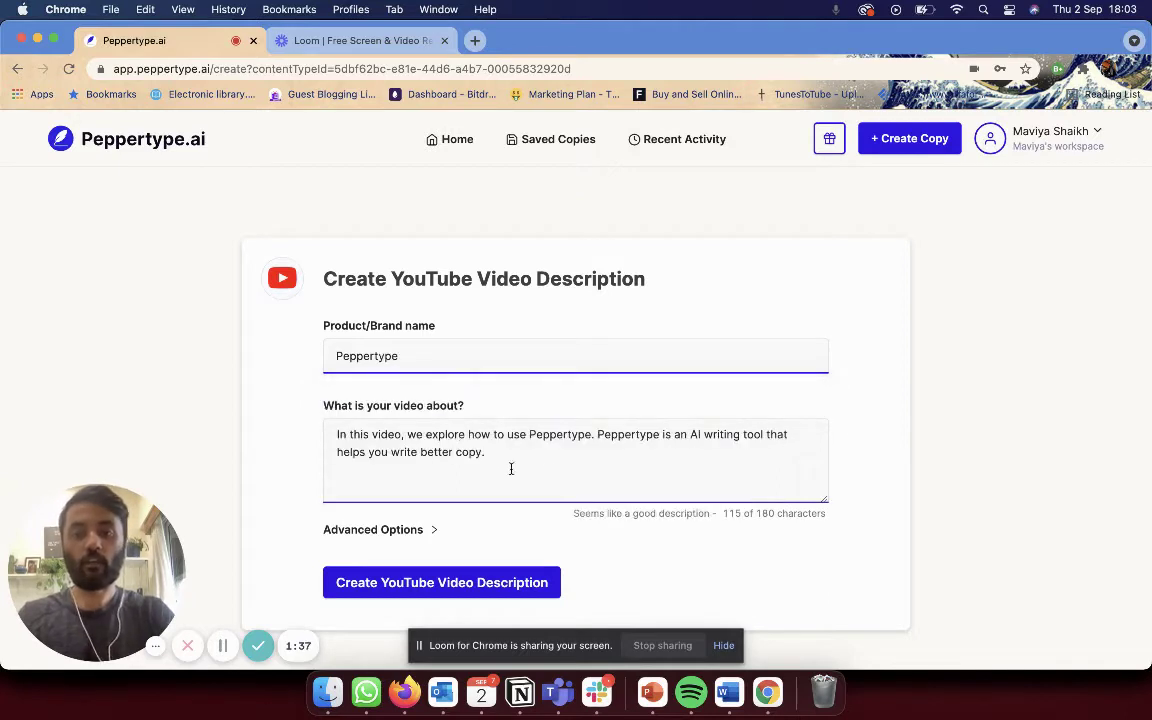
{"action": "left_click", "coordinate": [559, 472]}
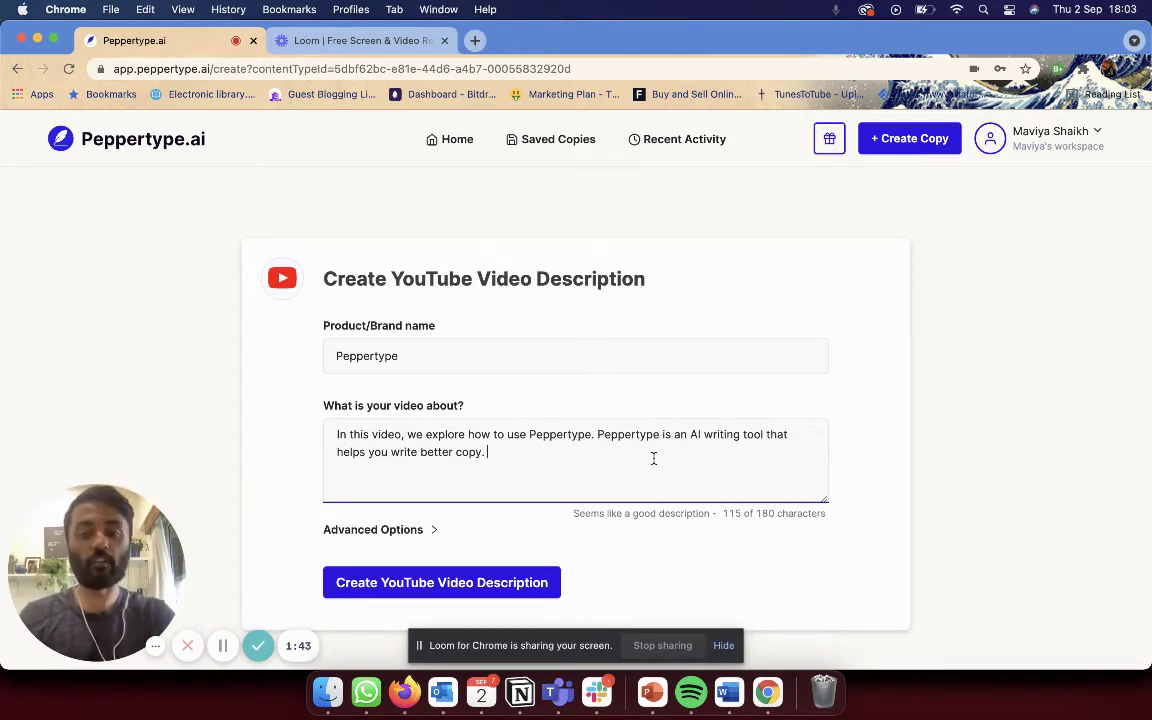
Add "peppertype" as the keyword to rank for in the advanced options and generate the YouTube video descriptions.
{"action": "left_click", "coordinate": [412, 530]}
{"action": "scroll", "coordinate": [552, 462], "scroll_direction": "down", "scroll_amount": 2}
{"action": "left_click", "coordinate": [465, 494]}
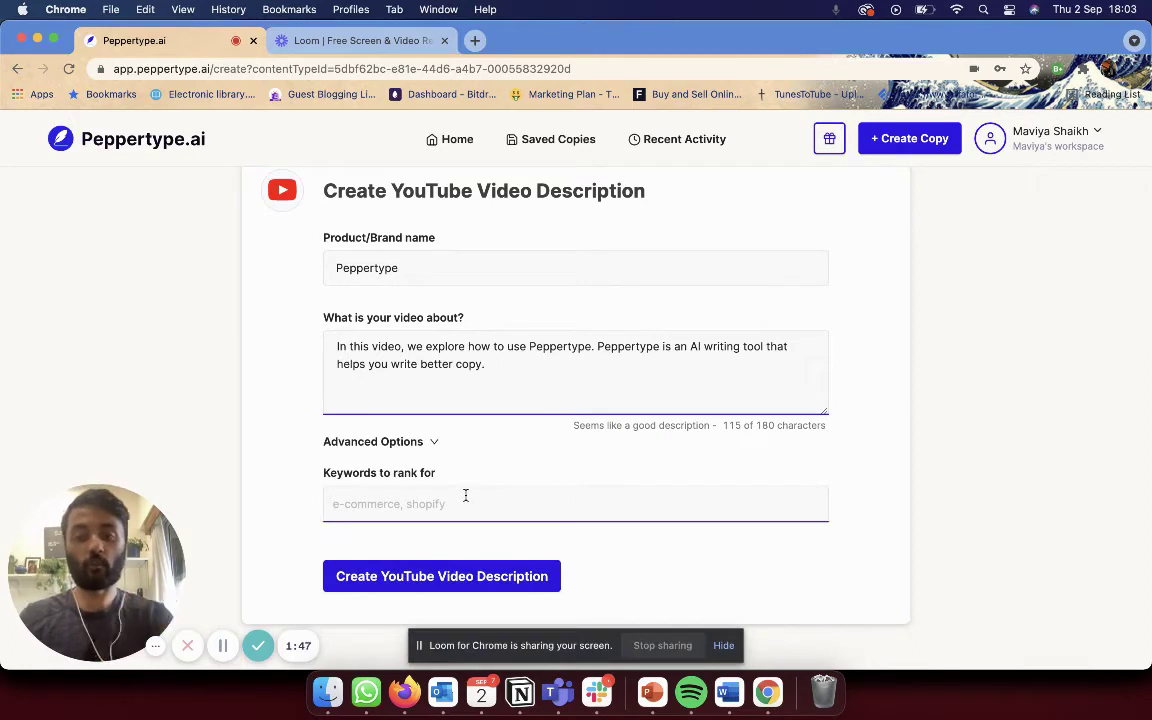
{"action": "type", "text": "peppert"}
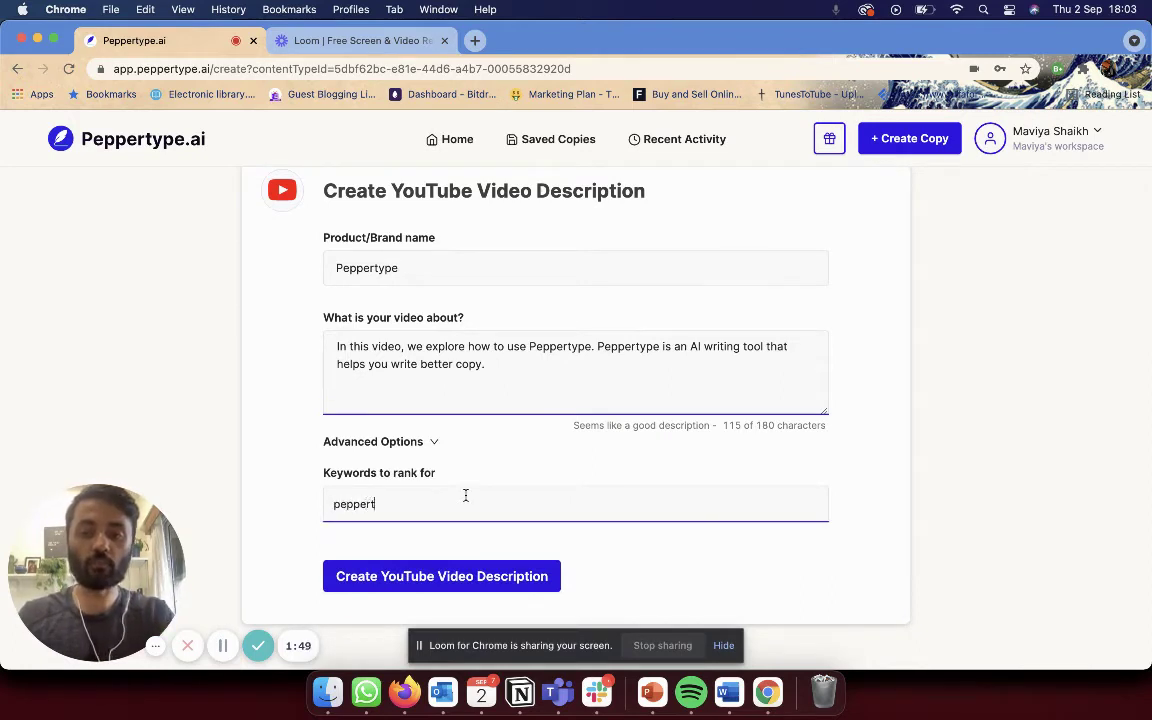
{"action": "type", "text": "ype"}
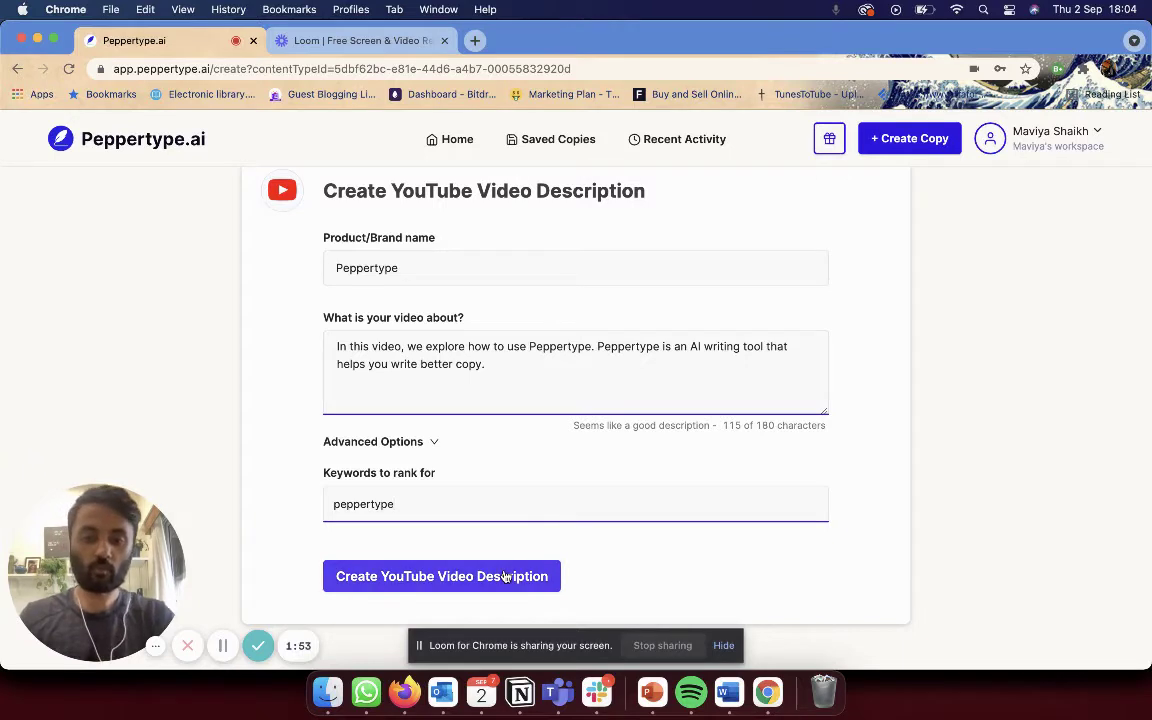
{"action": "left_click", "coordinate": [506, 577]}
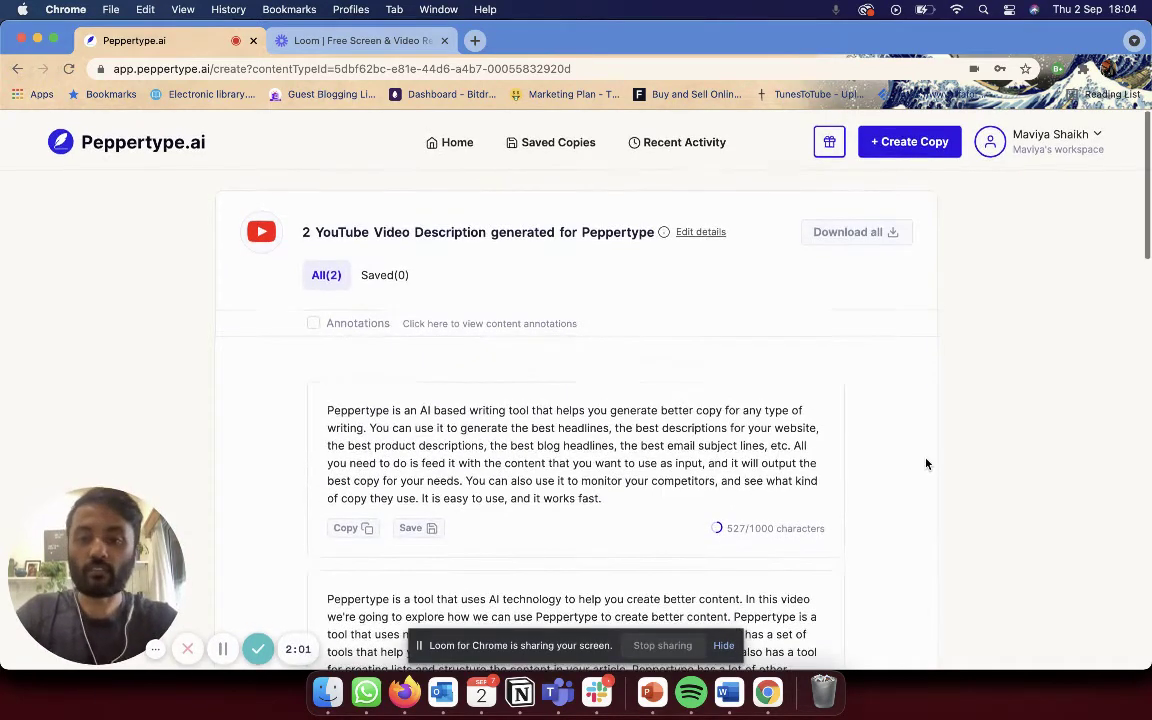
Read through the generated YouTube video descriptions for Peppertype.
{"action": "scroll", "coordinate": [907, 486], "scroll_direction": "down", "scroll_amount": 3}
{"action": "scroll", "coordinate": [907, 487], "scroll_direction": "up", "scroll_amount": 3}
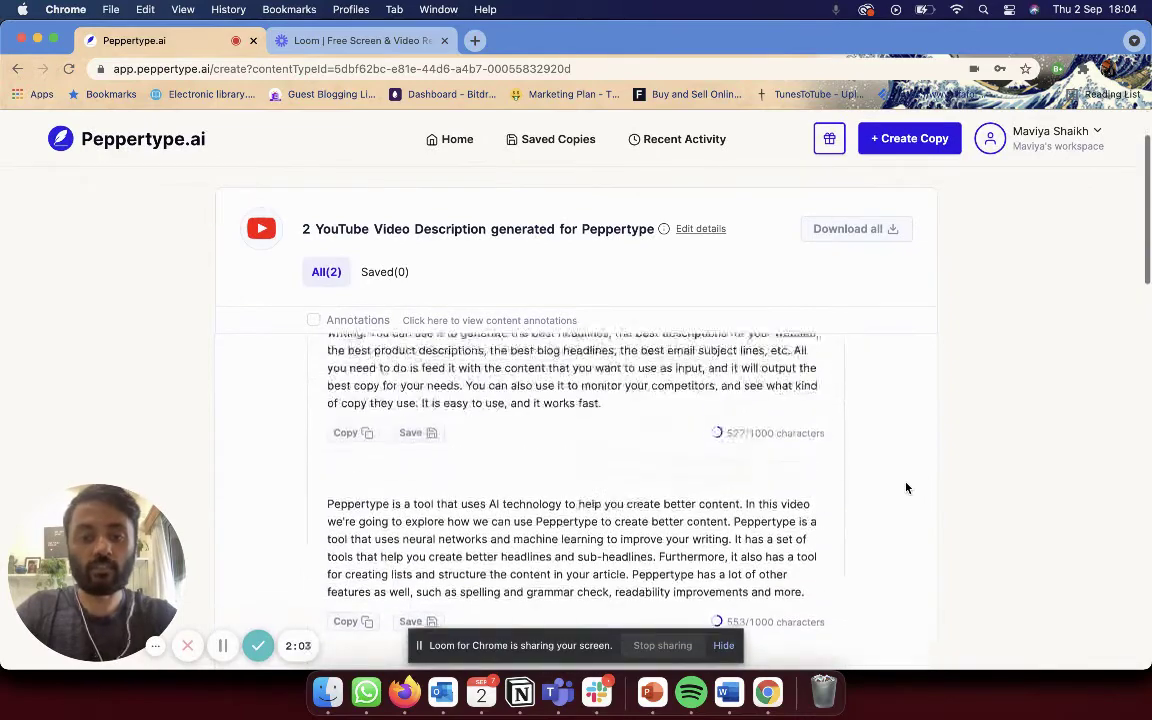
{"action": "scroll", "coordinate": [907, 487], "scroll_direction": "down", "scroll_amount": 2}
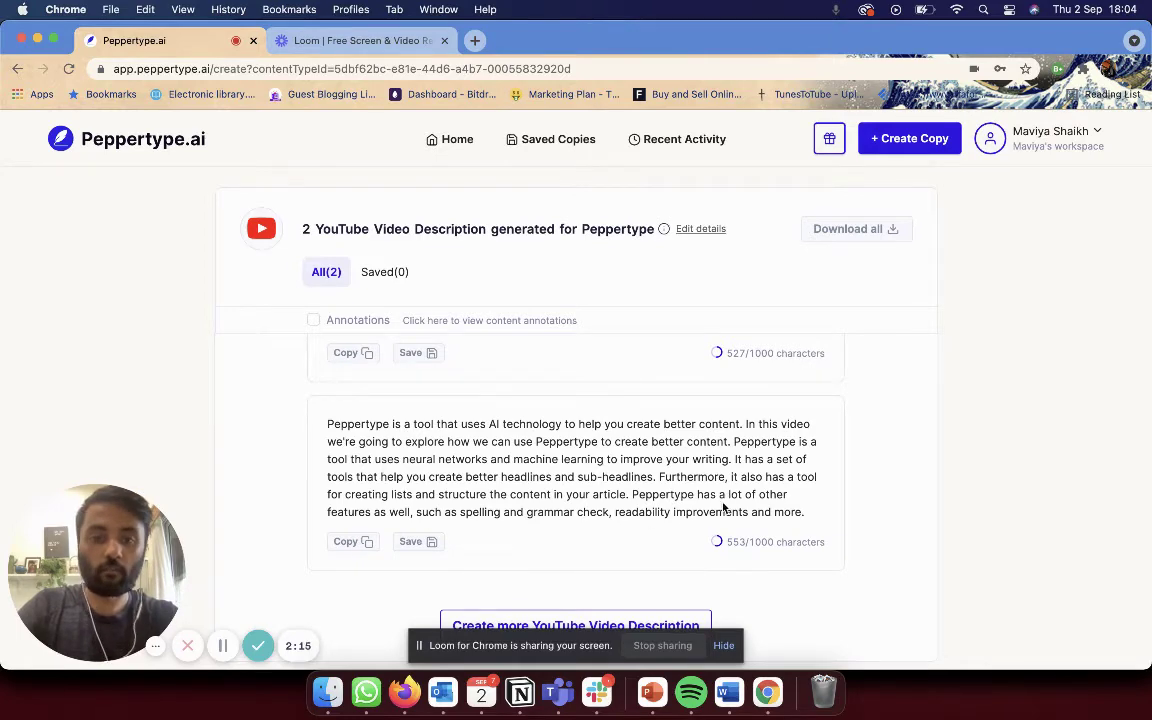
{"action": "scroll", "coordinate": [568, 531], "scroll_direction": "up", "scroll_amount": 5}
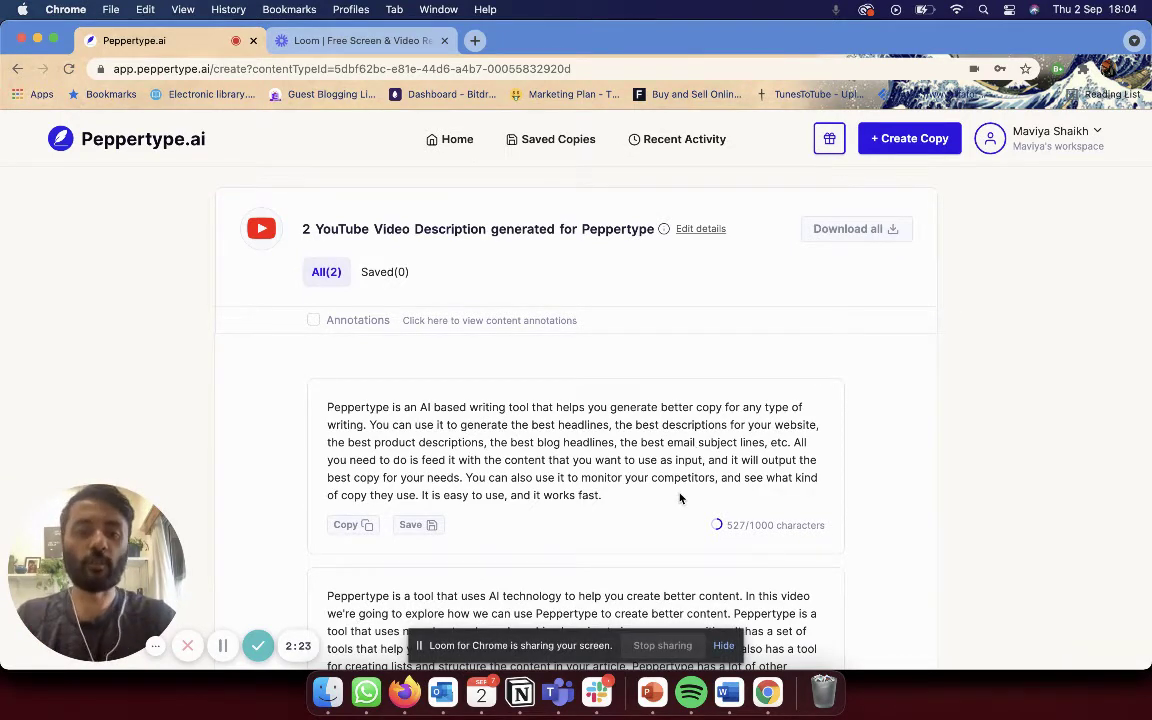
{"action": "scroll", "coordinate": [680, 497], "scroll_direction": "down", "scroll_amount": 1}
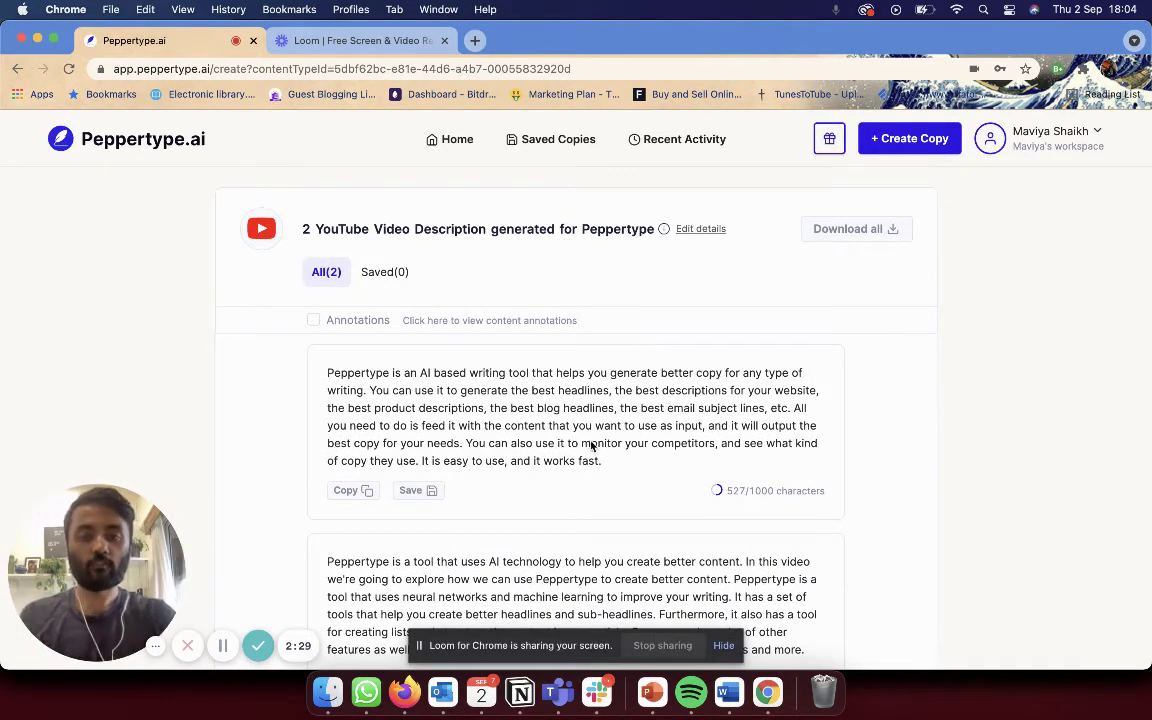
Highlight the whole first description, then the sentence "In this video we're going to explore how we can use Peppertype to create better content." in the second.
{"action": "left_click", "coordinate": [327, 375]}
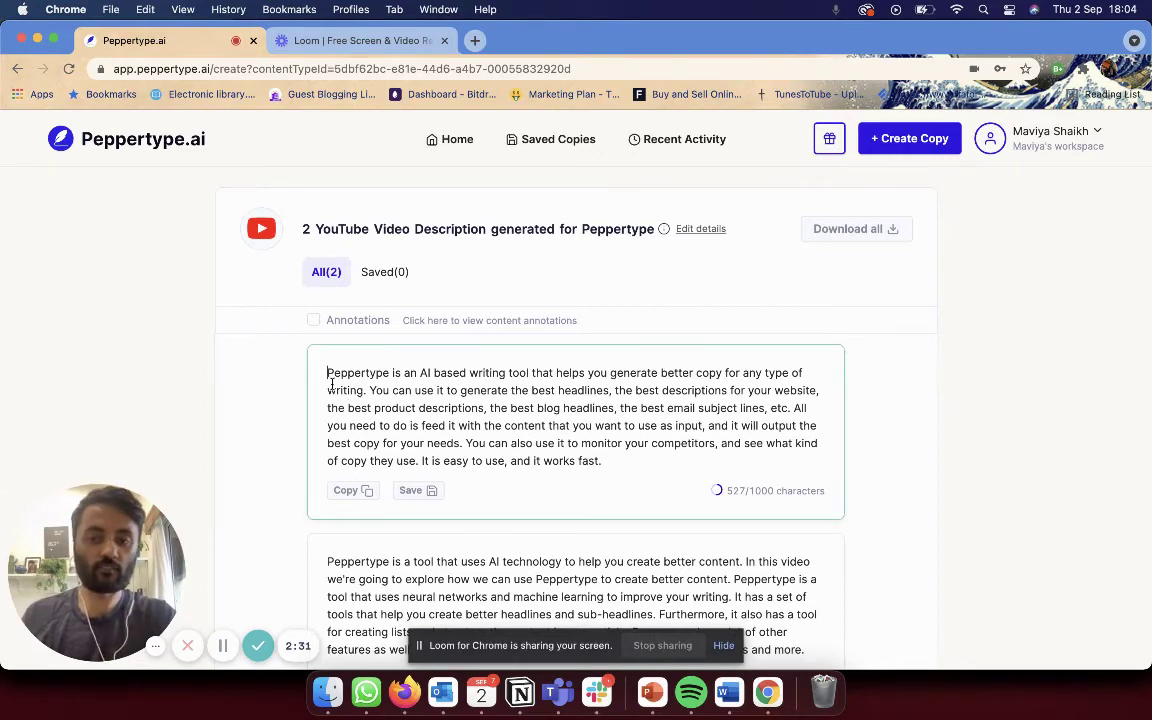
{"action": "left_click_drag", "start_coordinate": [327, 373], "coordinate": [658, 473]}
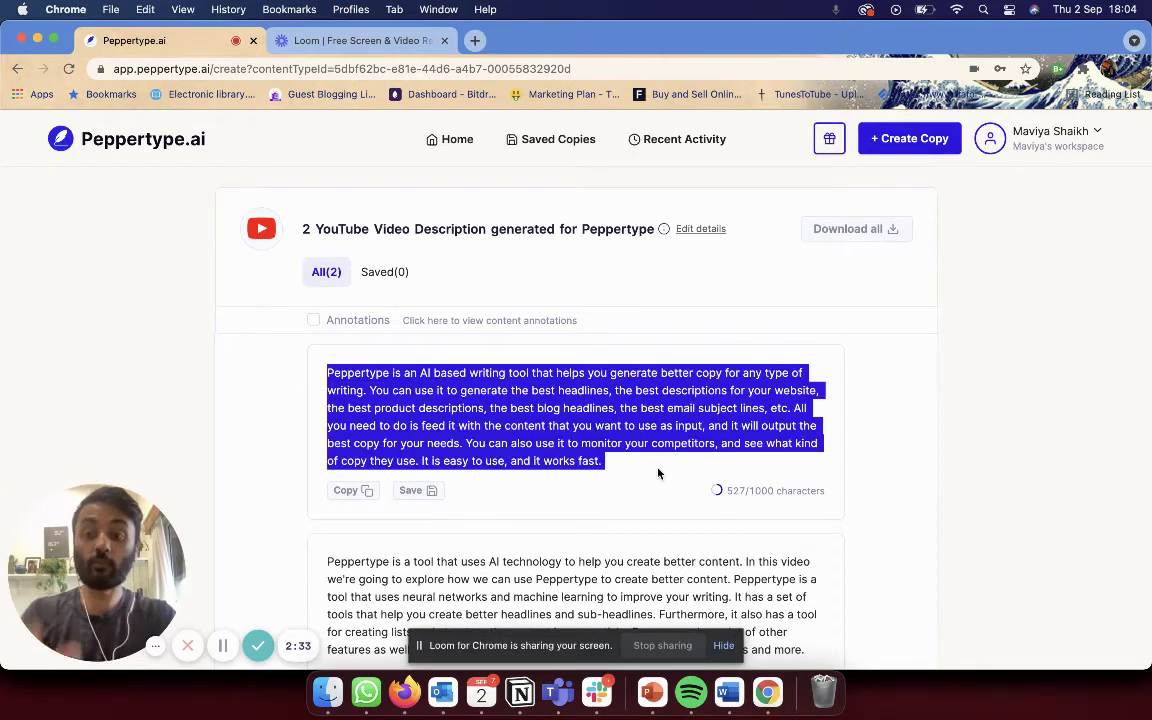
{"action": "scroll", "coordinate": [657, 473], "scroll_direction": "down", "scroll_amount": 2}
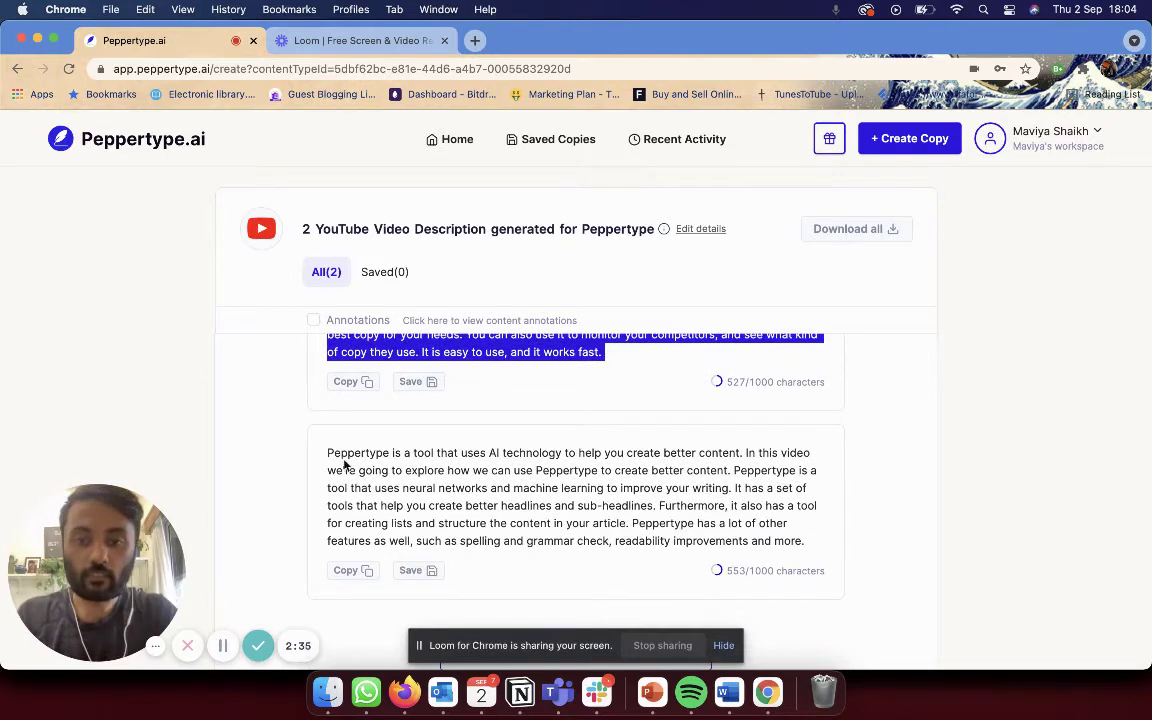
{"action": "mouse_move", "coordinate": [746, 453]}
{"action": "left_mouse_down"}
{"action": "mouse_move", "coordinate": [625, 475]}
{"action": "mouse_move", "coordinate": [734, 470]}
{"action": "left_mouse_up"}
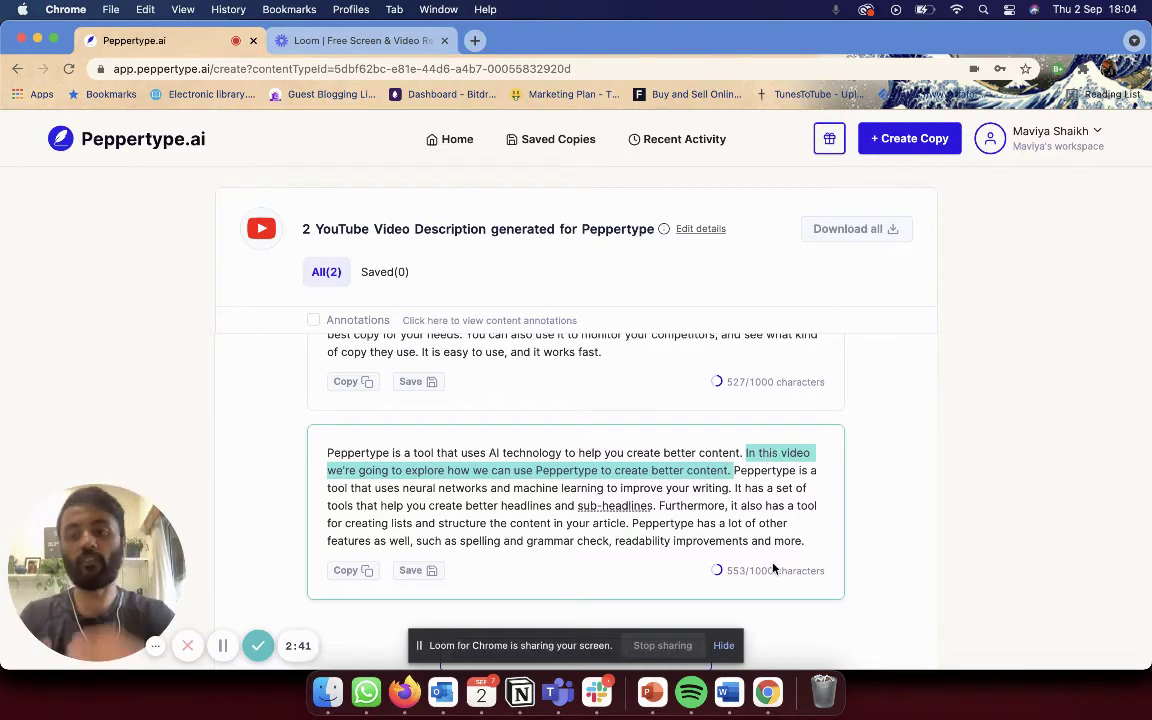
Start a new Website Headlines/Copy from the home page and enter "Axis Electrical Components" as the product/brand name.
{"action": "scroll", "coordinate": [892, 484], "scroll_direction": "up", "scroll_amount": 3}
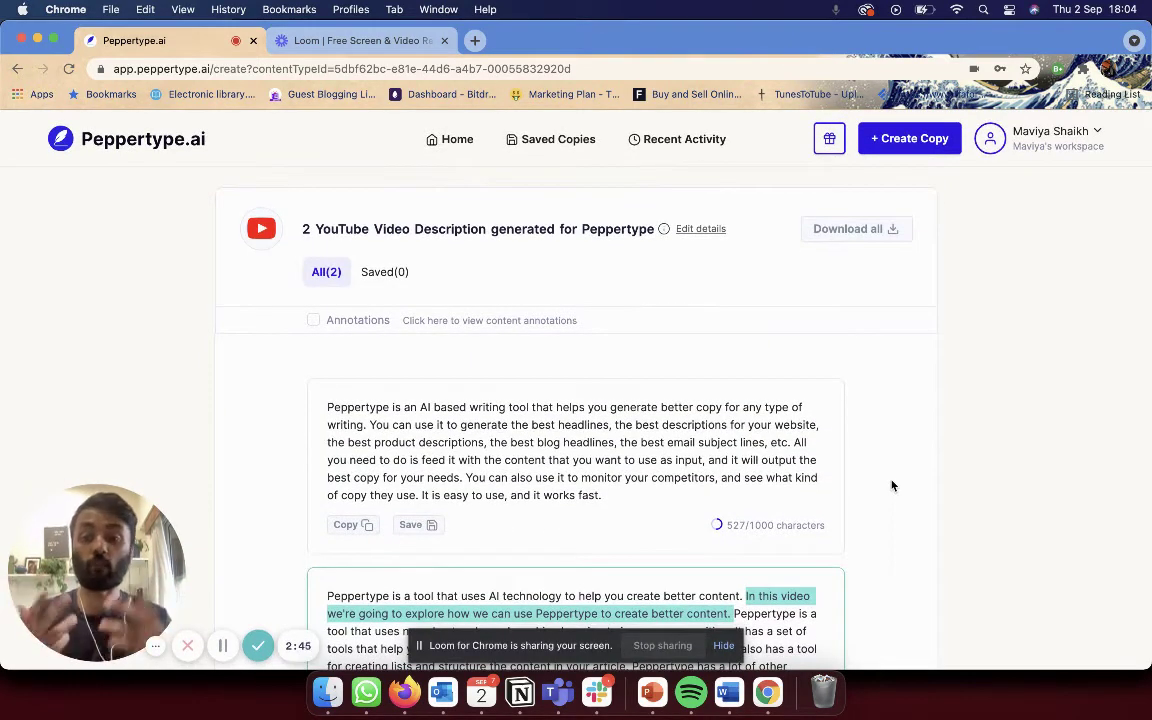
{"action": "left_click", "coordinate": [444, 145]}
{"action": "scroll", "coordinate": [667, 337], "scroll_direction": "down", "scroll_amount": 2}
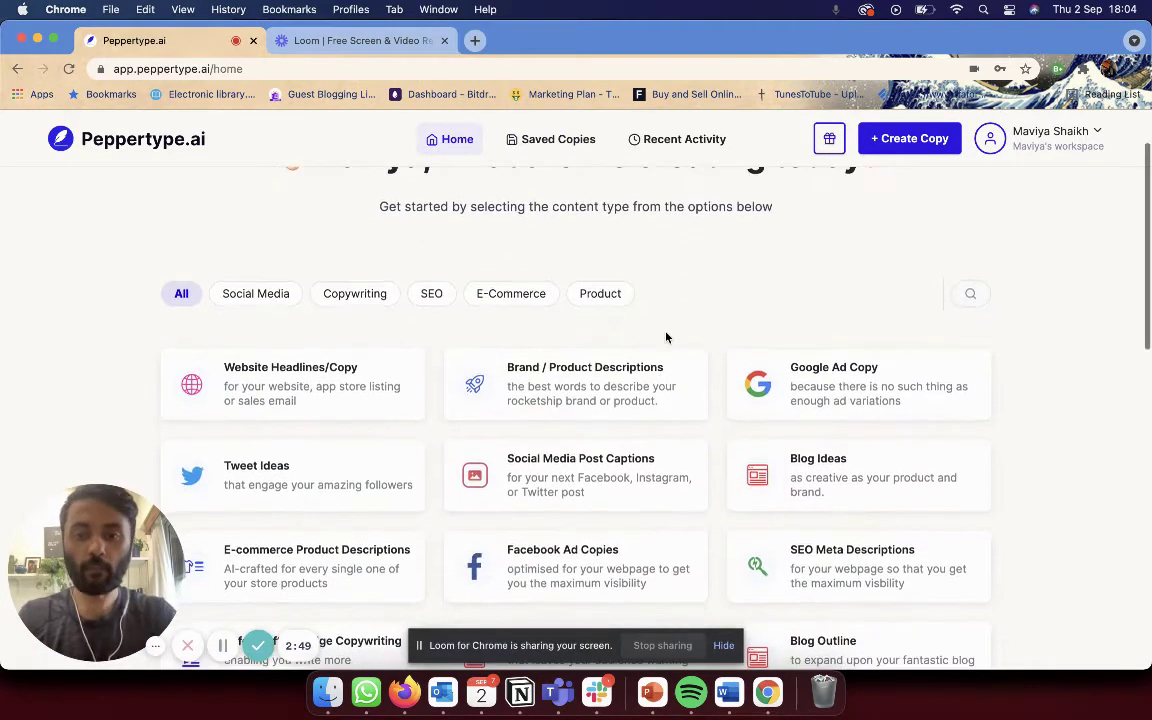
{"action": "left_click", "coordinate": [311, 377]}
{"action": "left_click", "coordinate": [512, 360]}
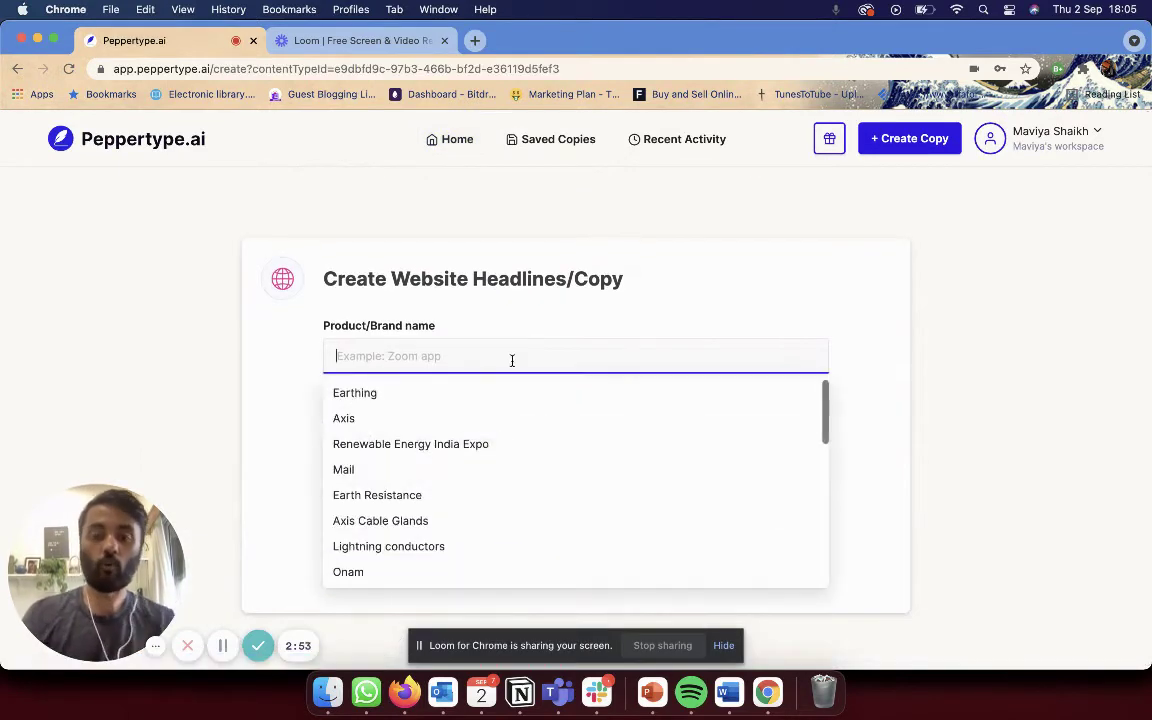
{"action": "type", "text": "Ax"}
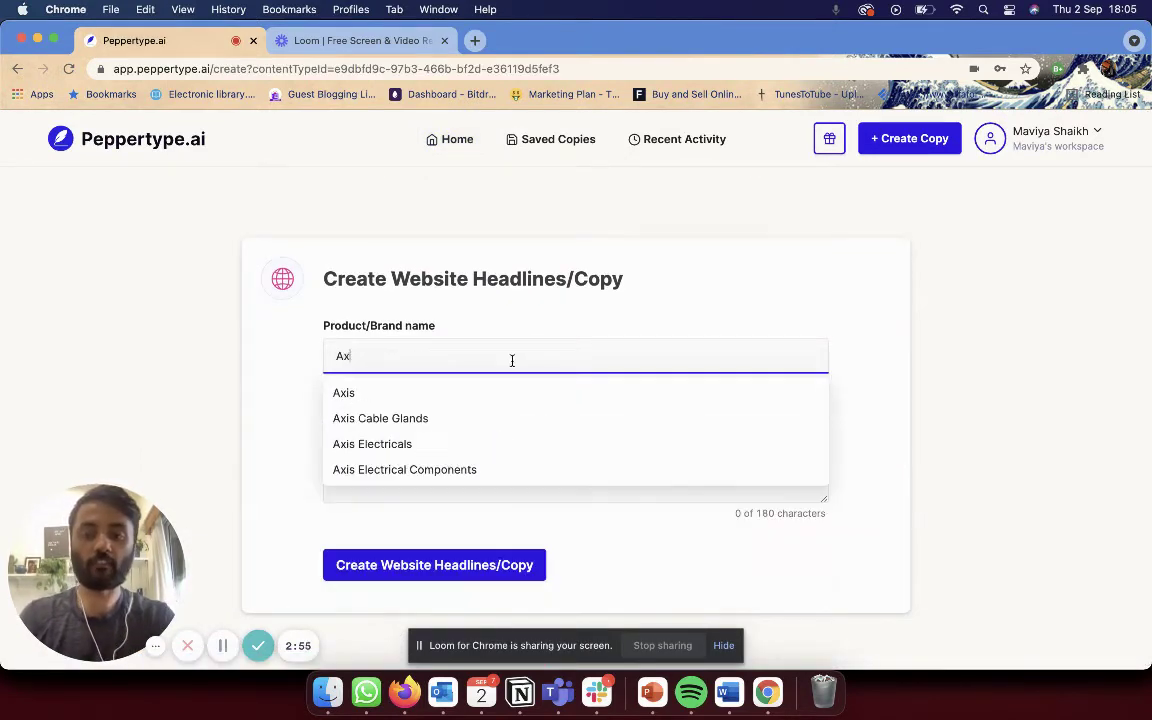
{"action": "type", "text": "is Electri"}
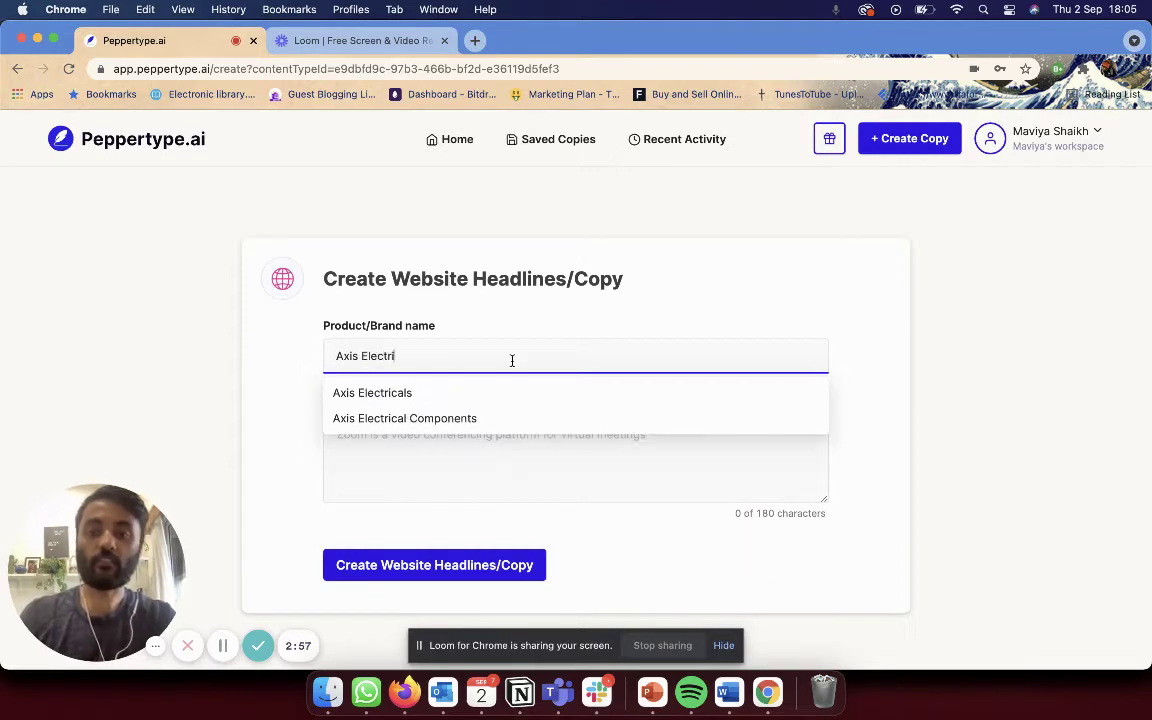
{"action": "type", "text": "cal Components"}
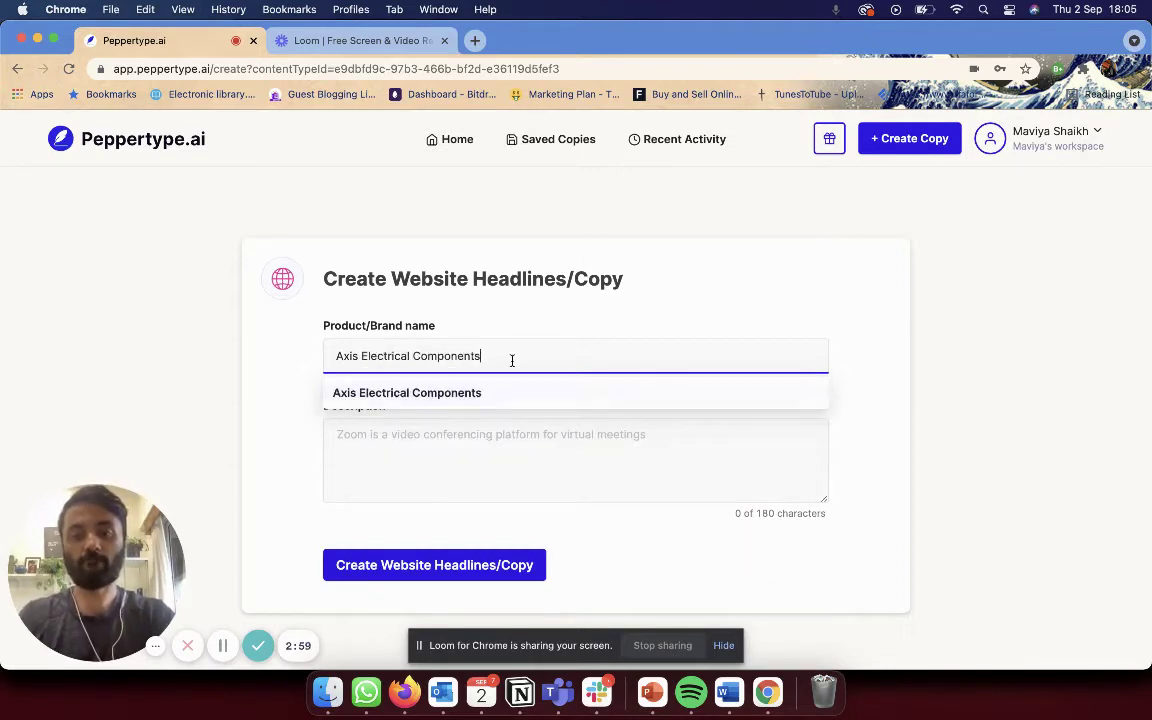
Enter the description "Axis is a leading manufacturer of Earthing & Lightning Protection products. Our products have been exported to more than 80 countries across the world.".
{"action": "left_click", "coordinate": [411, 455]}
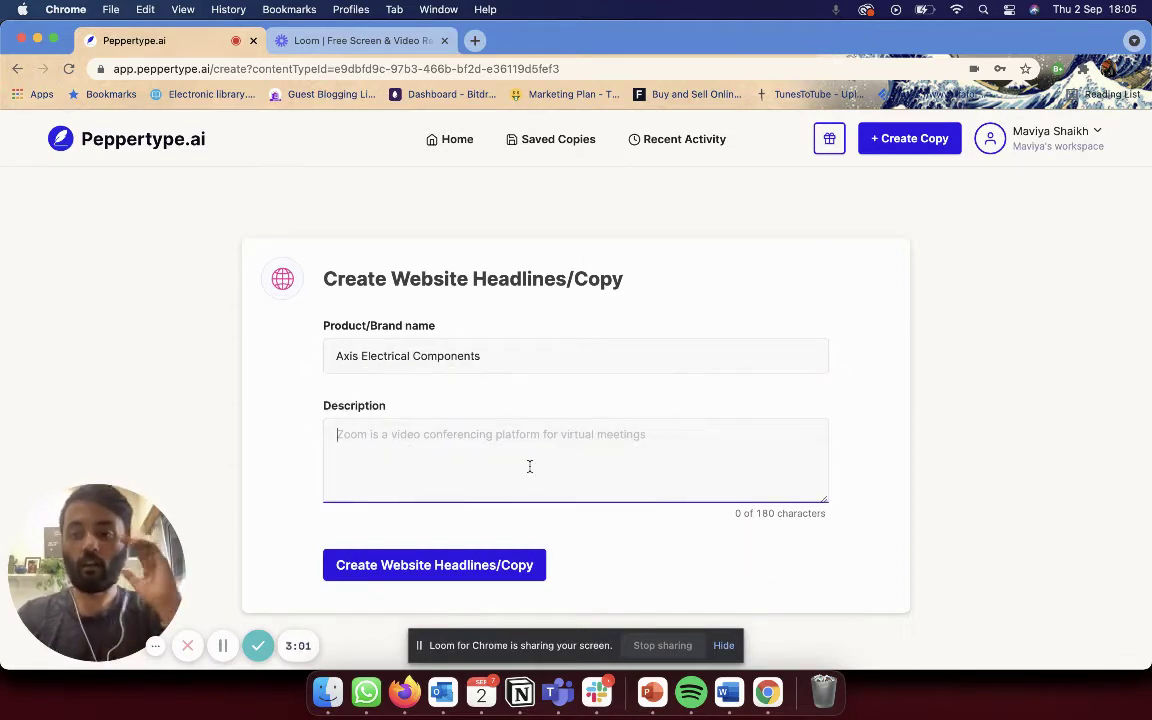
{"action": "type", "text": "Axis"}
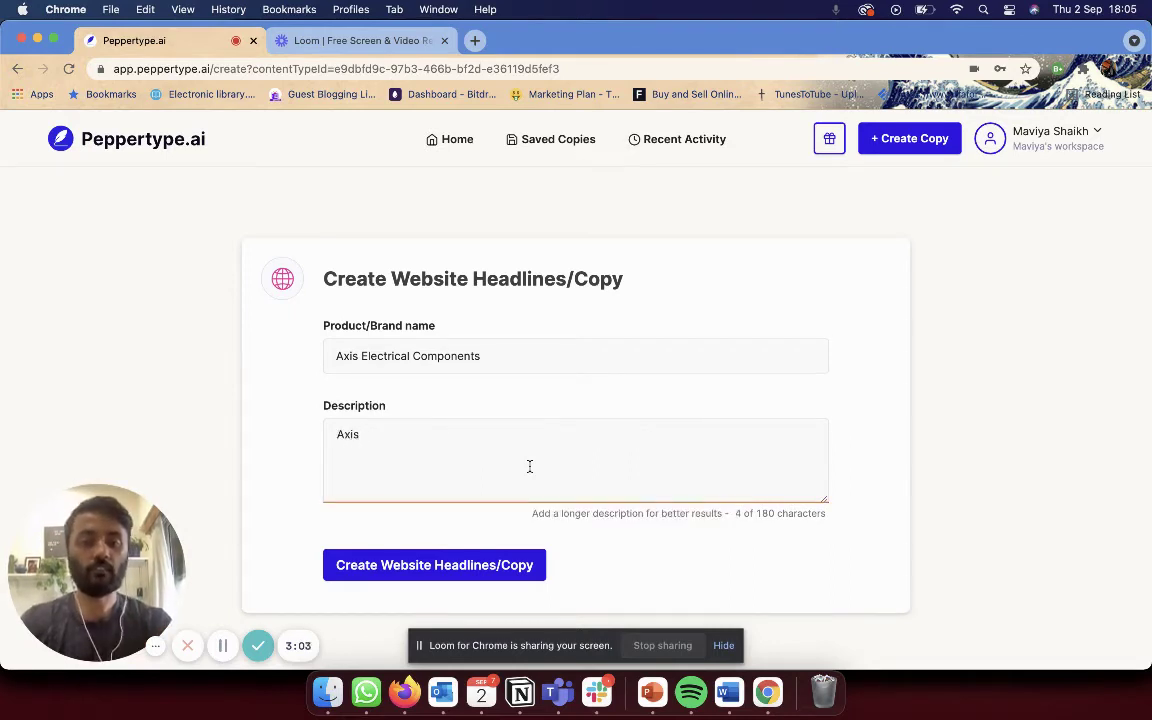
{"action": "type", "text": " is a leading m"}
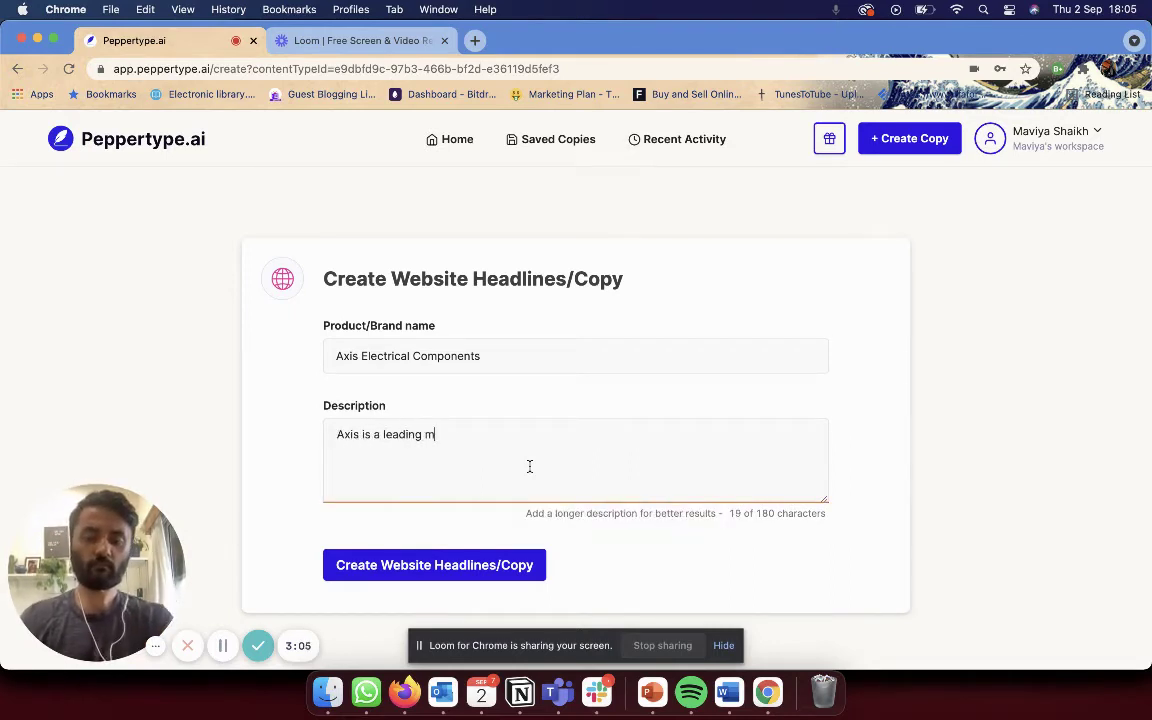
{"action": "type", "text": "anufacturer of"}
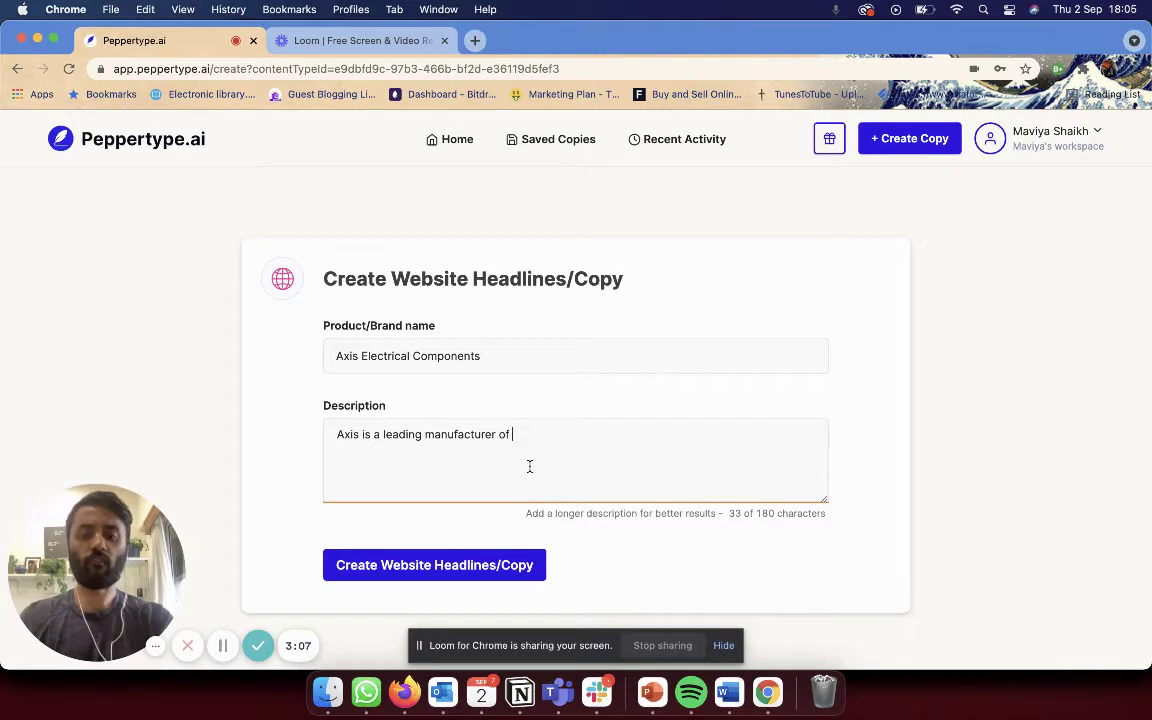
{"action": "type", "text": " Earthing & Light"}
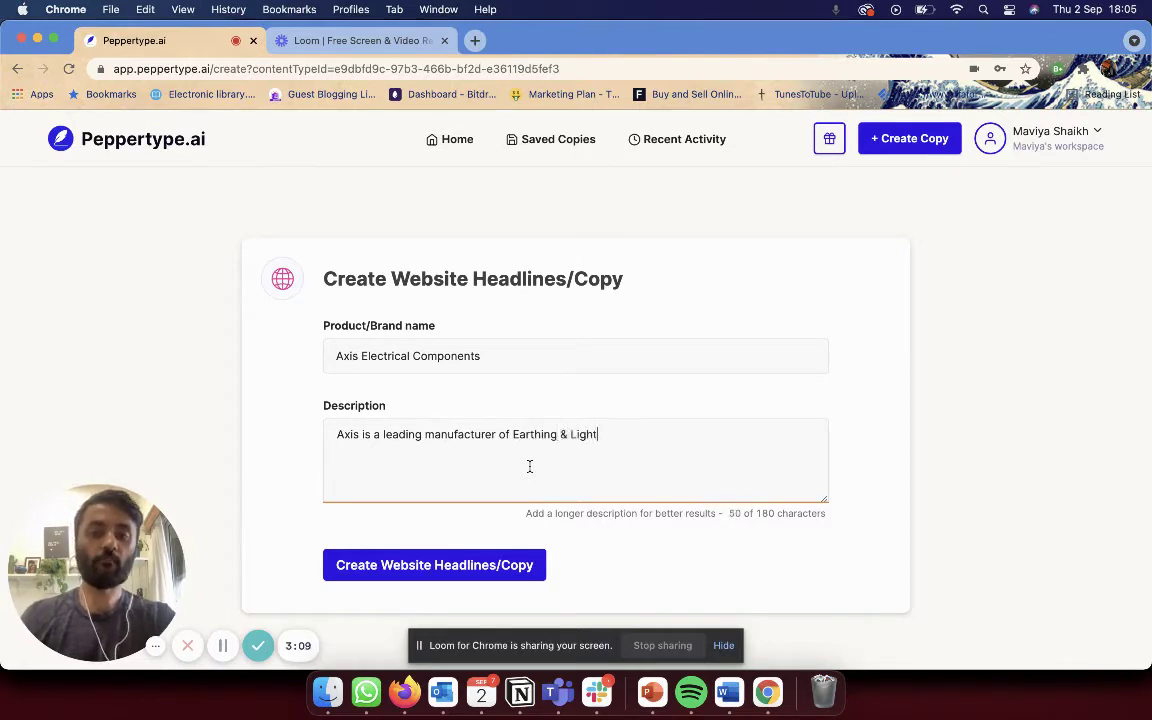
{"action": "type", "text": "ning Protection pr"}
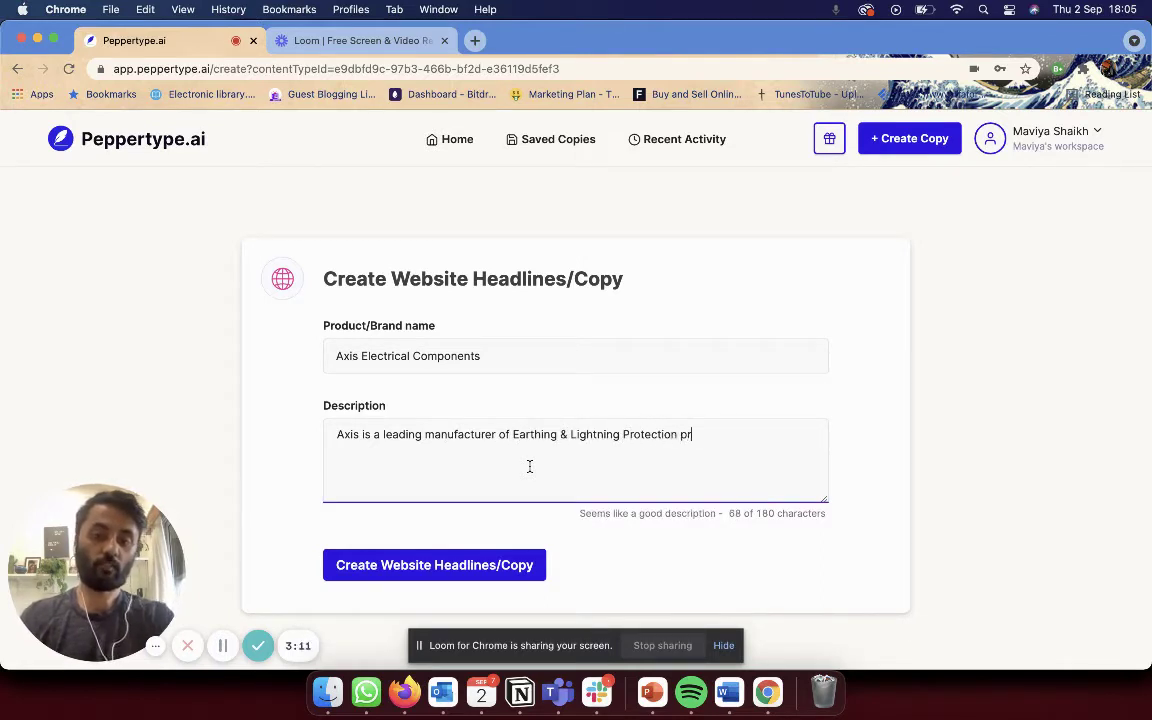
{"action": "type", "text": "oducts. Our produc"}
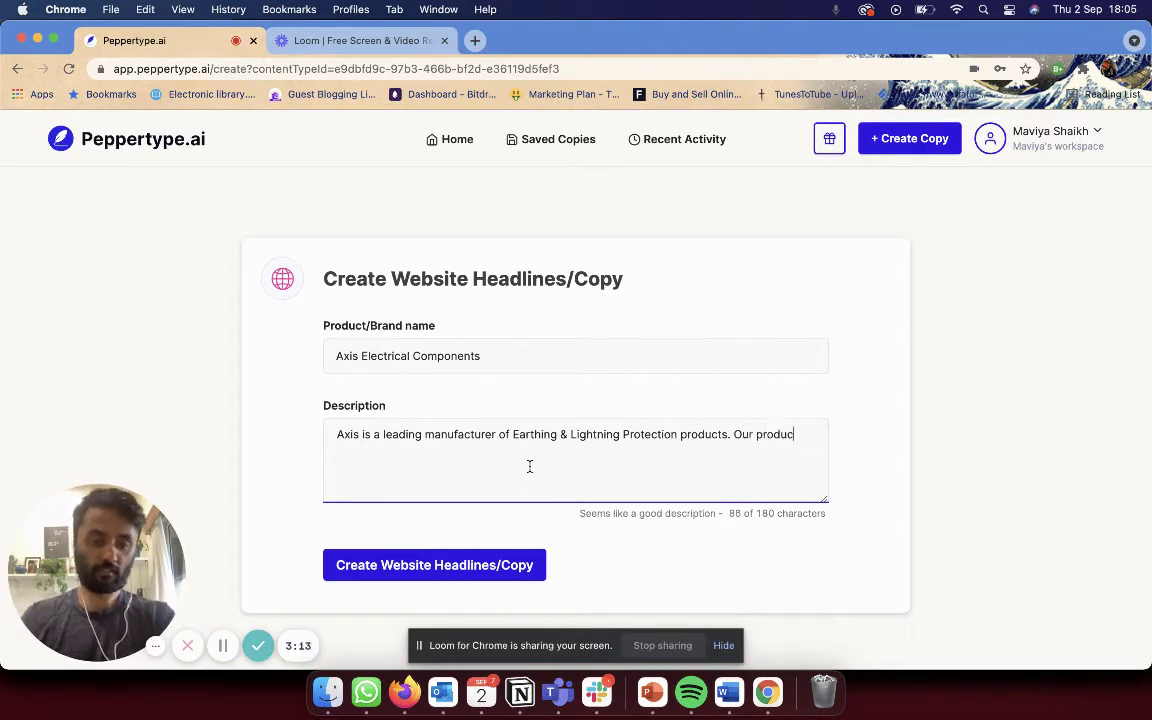
{"action": "type", "text": "ts have been expor"}
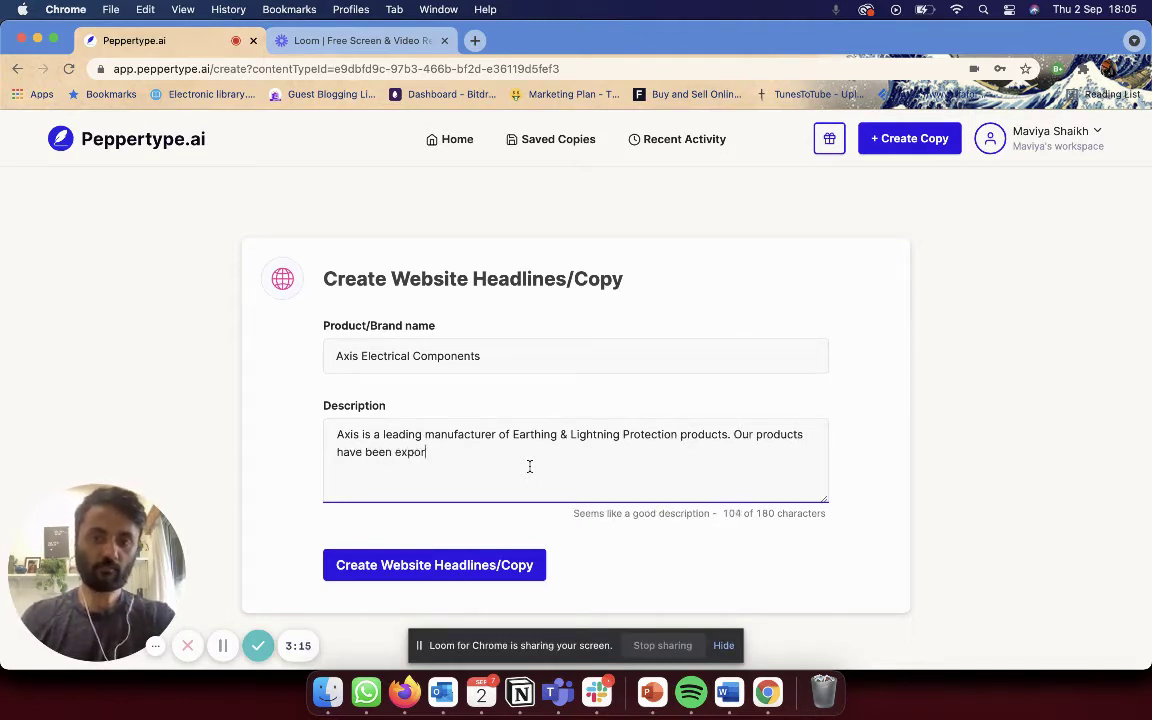
{"action": "type", "text": "ted to more than "}
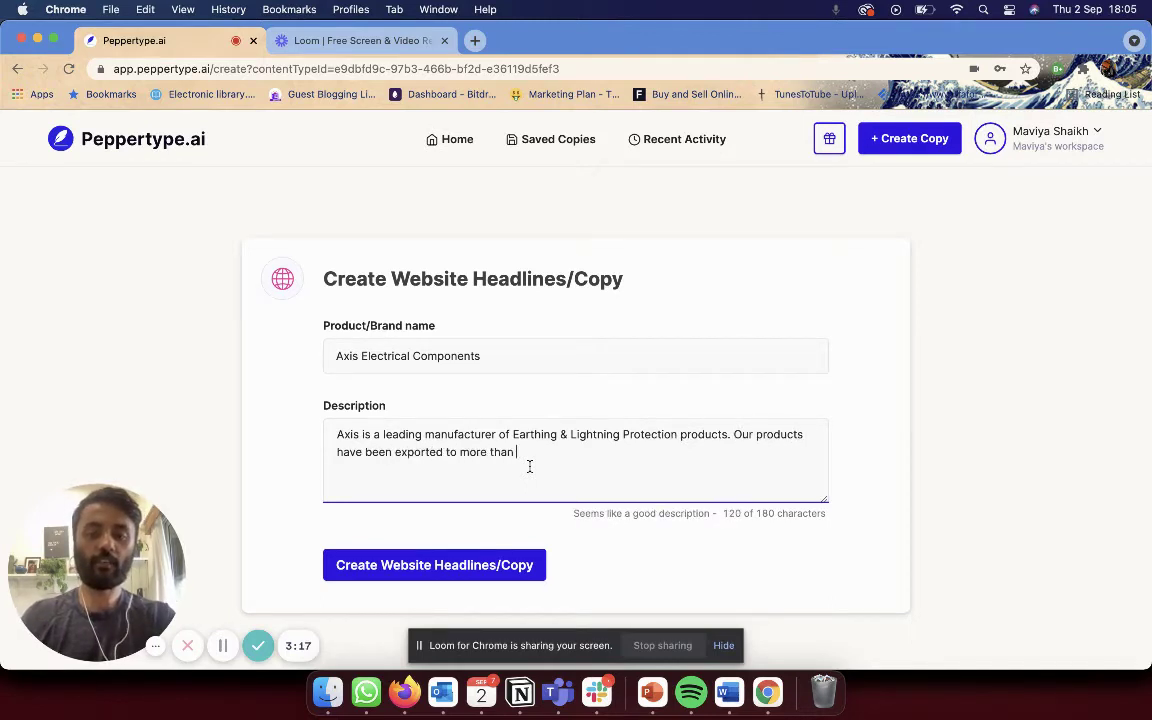
{"action": "type", "text": "80 countries "}
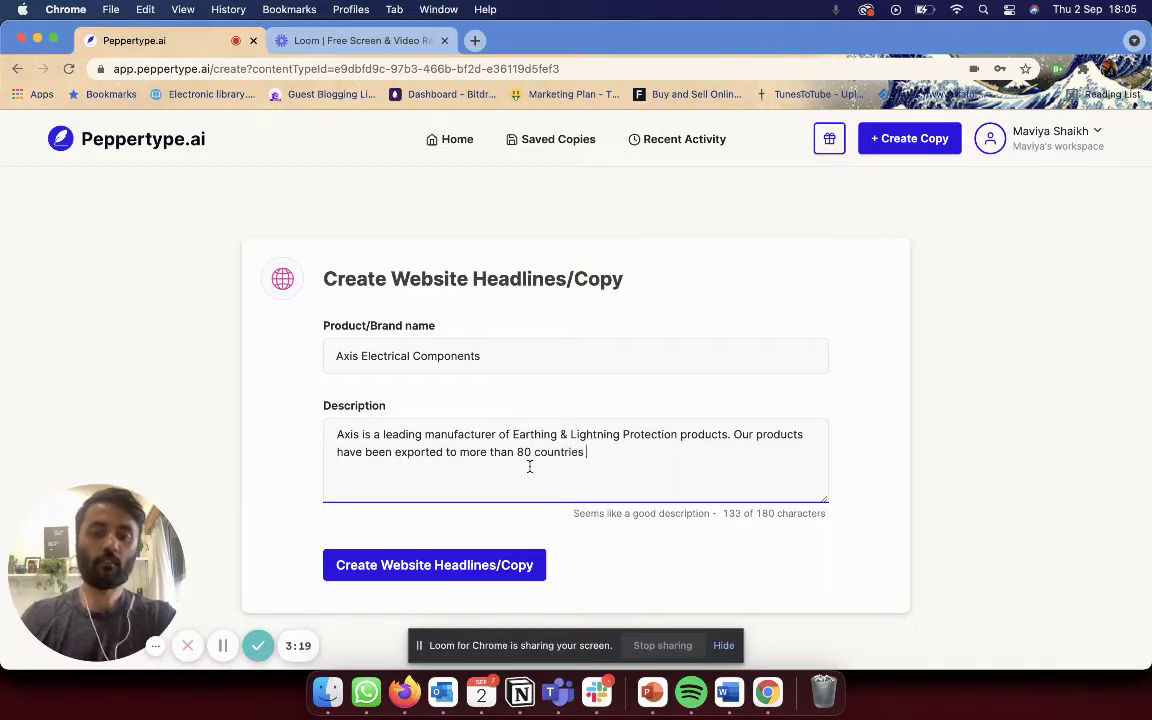
{"action": "type", "text": "across the world."}
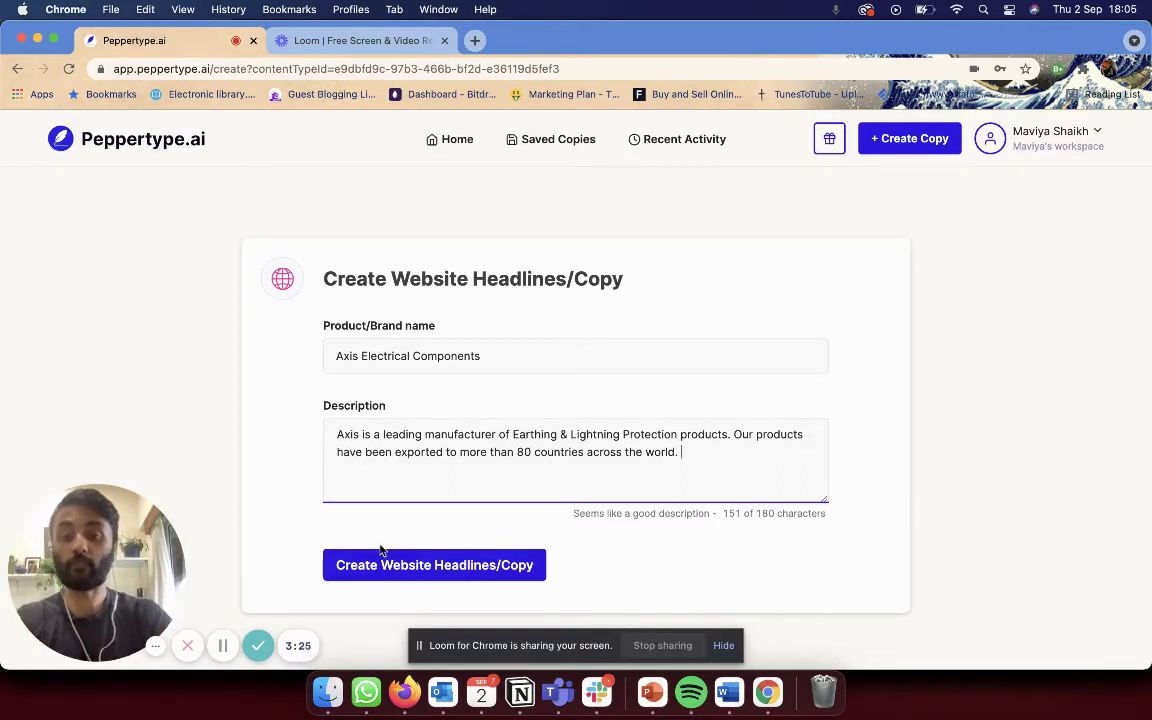
Generate the website headlines for Axis Electrical Components and read through the first suggestions.
{"action": "left_click", "coordinate": [408, 565]}
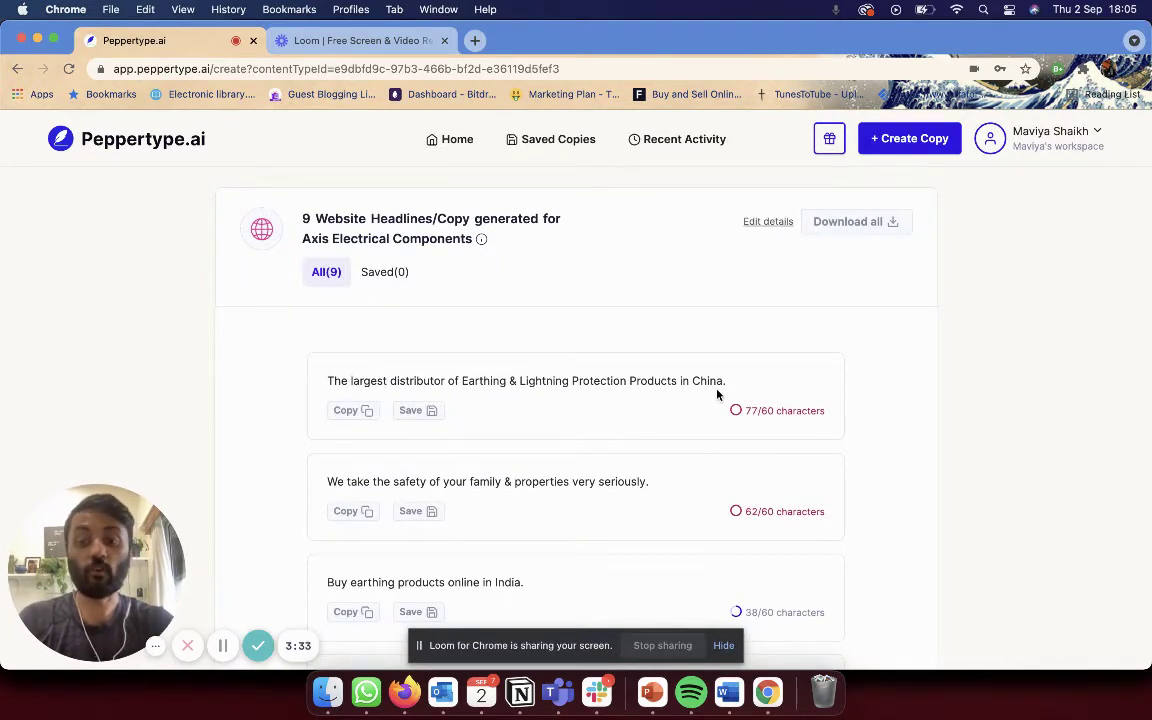
{"action": "scroll", "coordinate": [616, 478], "scroll_direction": "down", "scroll_amount": 1}
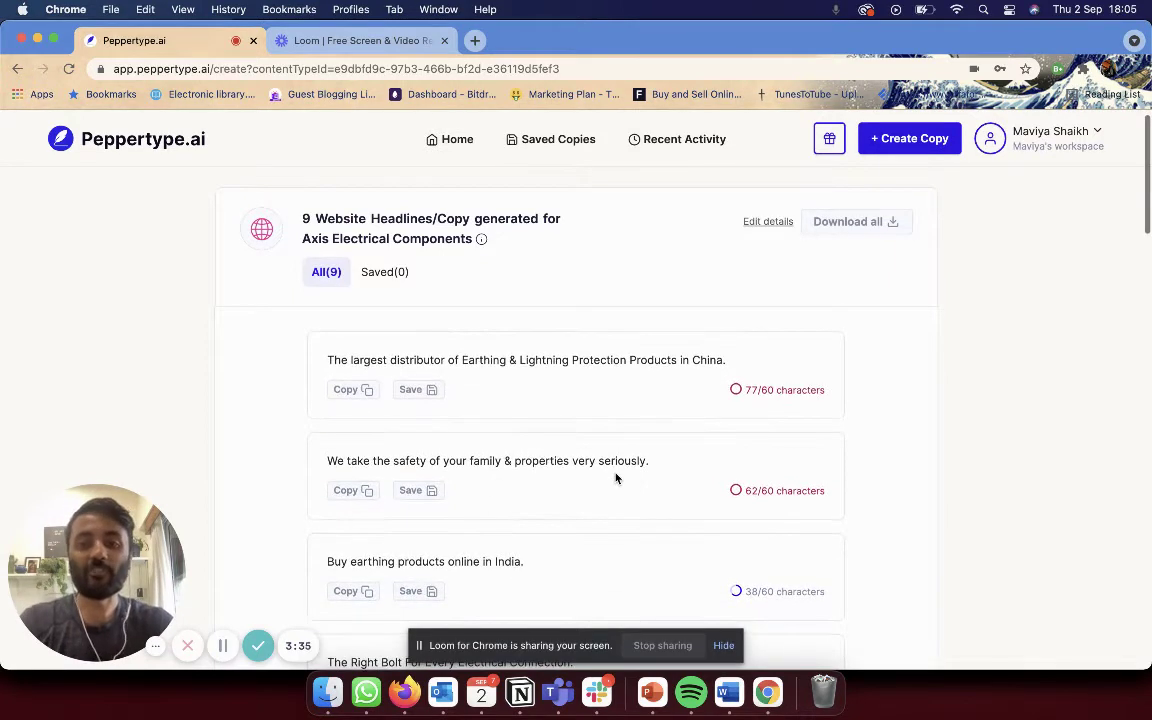
{"action": "scroll", "coordinate": [700, 466], "scroll_direction": "down", "scroll_amount": 3}
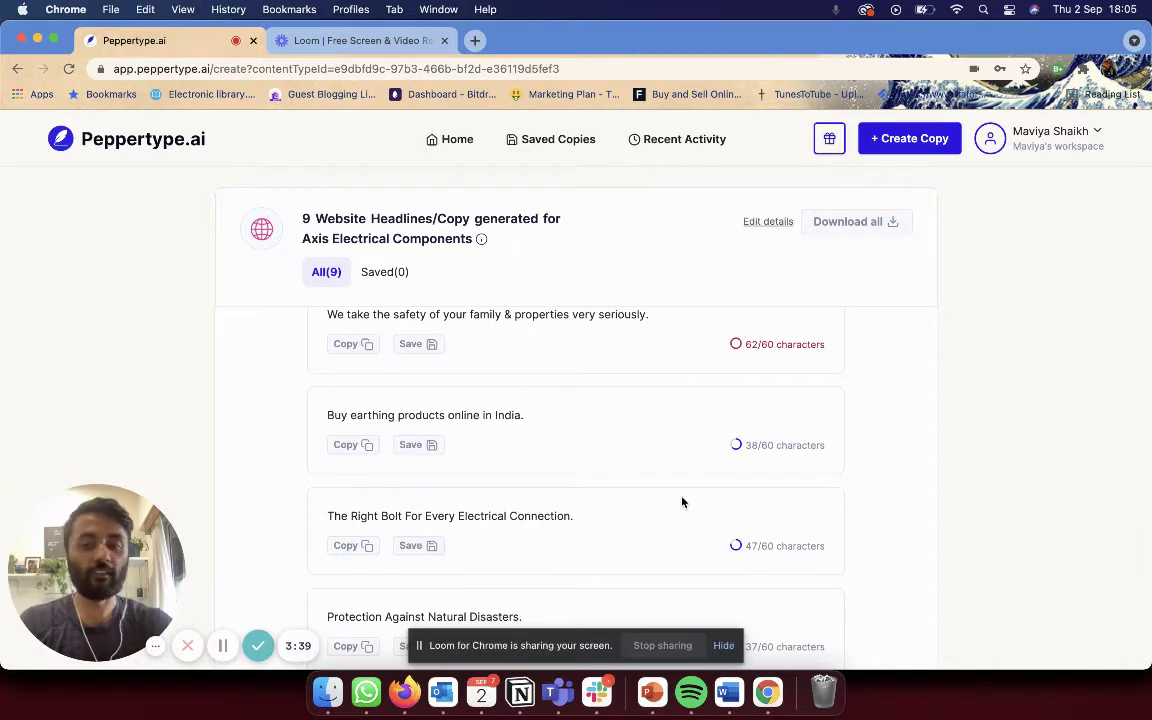
{"action": "scroll", "coordinate": [681, 501], "scroll_direction": "down", "scroll_amount": 3}
{"action": "scroll", "coordinate": [682, 502], "scroll_direction": "down", "scroll_amount": 1}
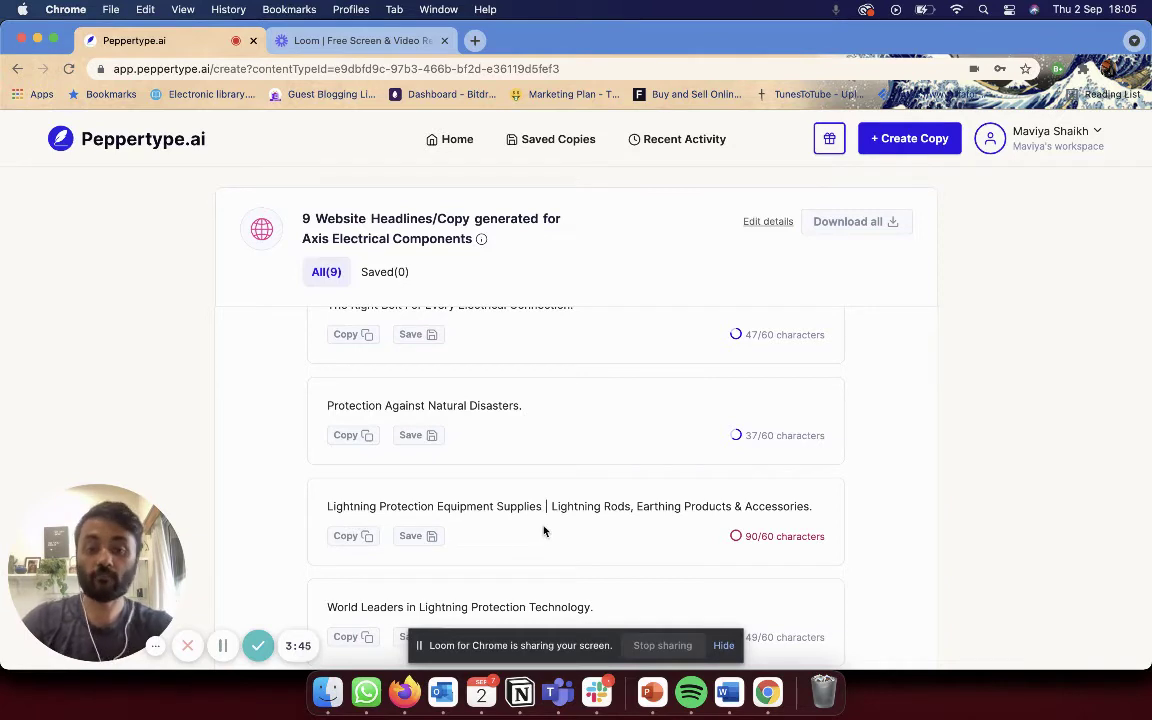
Highlight the headline starting "Lightning Protection Equipment Supplies", then its words "Lightning" and "Equipment Supplies", and look over the remaining headlines.
{"action": "triple_click", "coordinate": [468, 506]}
{"action": "scroll", "coordinate": [978, 502], "scroll_direction": "down", "scroll_amount": 1}
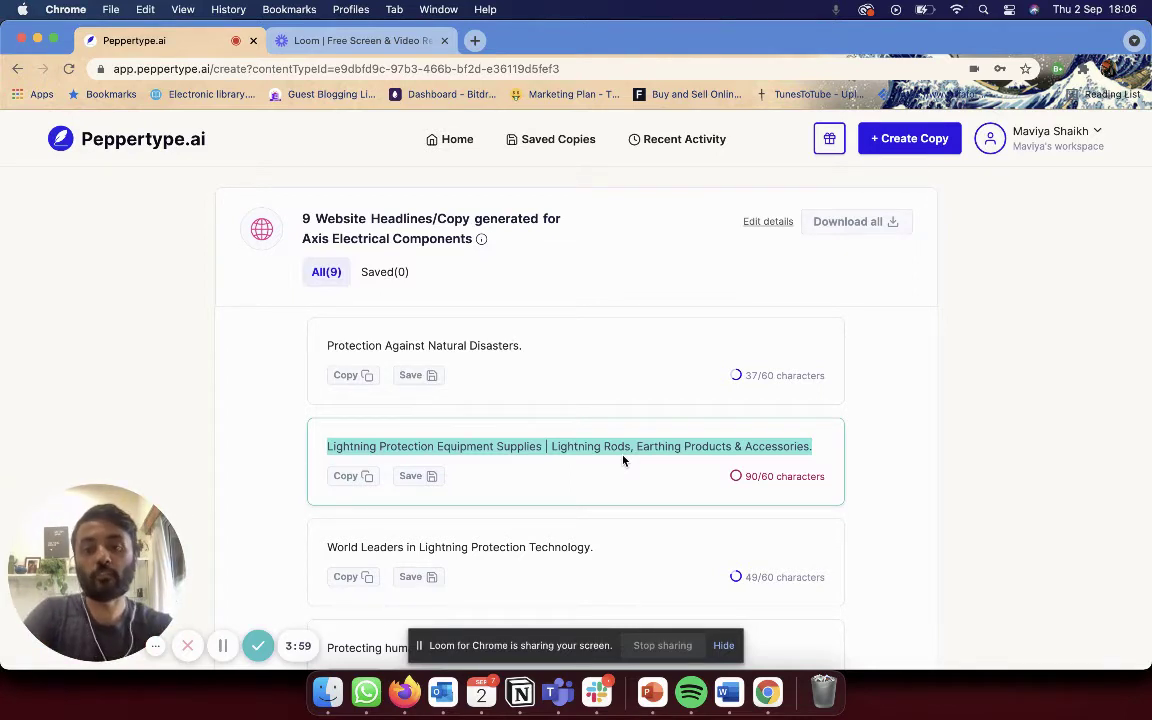
{"action": "double_click", "coordinate": [575, 446]}
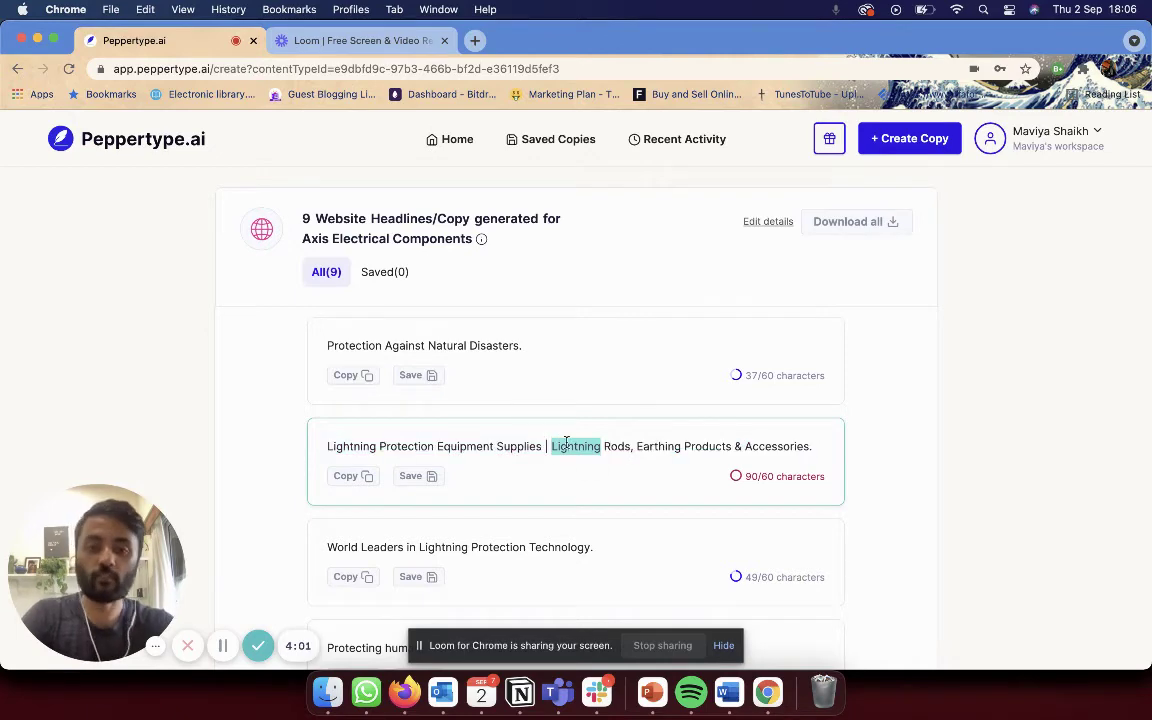
{"action": "scroll", "coordinate": [801, 446], "scroll_direction": "down", "scroll_amount": 2}
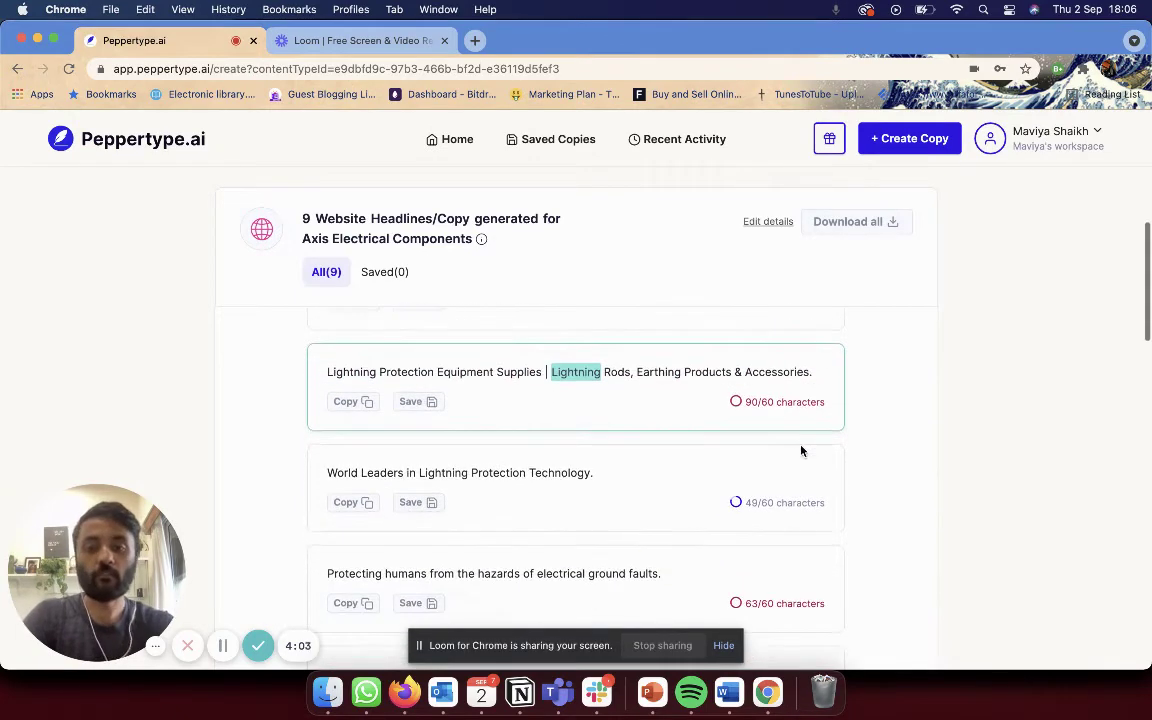
{"action": "scroll", "coordinate": [680, 501], "scroll_direction": "down", "scroll_amount": 3}
{"action": "scroll", "coordinate": [589, 532], "scroll_direction": "down", "scroll_amount": 1}
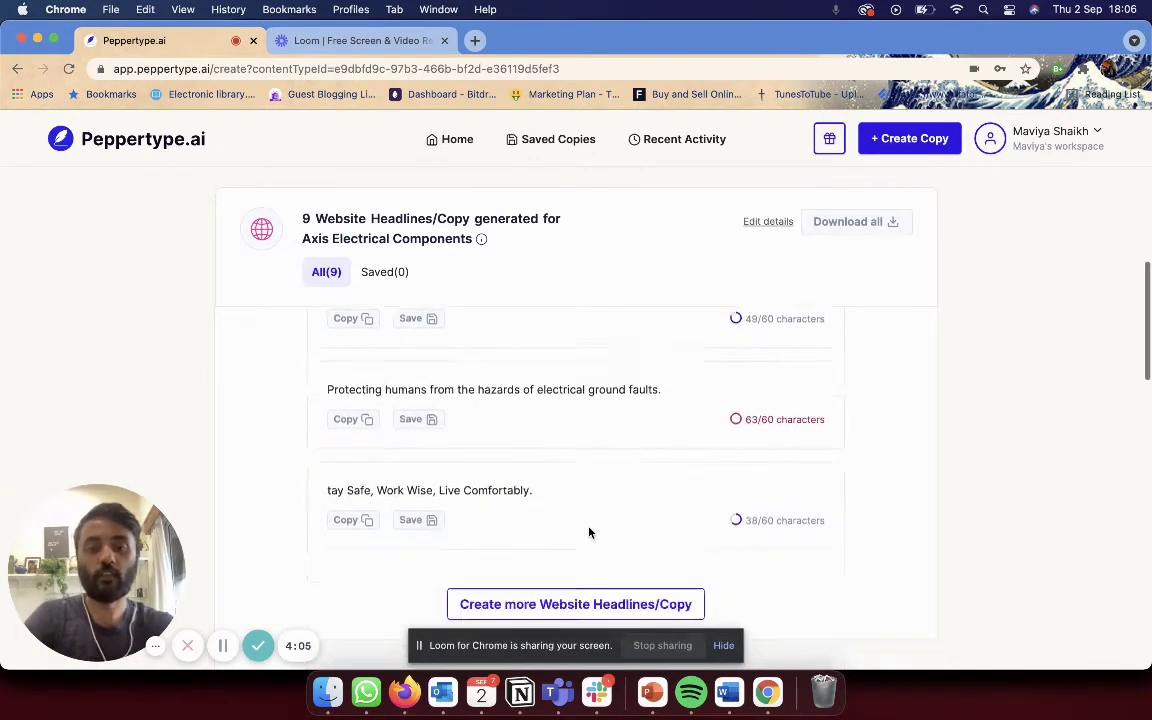
{"action": "scroll", "coordinate": [589, 532], "scroll_direction": "up", "scroll_amount": 3}
{"action": "scroll", "coordinate": [643, 337], "scroll_direction": "up", "scroll_amount": 1}
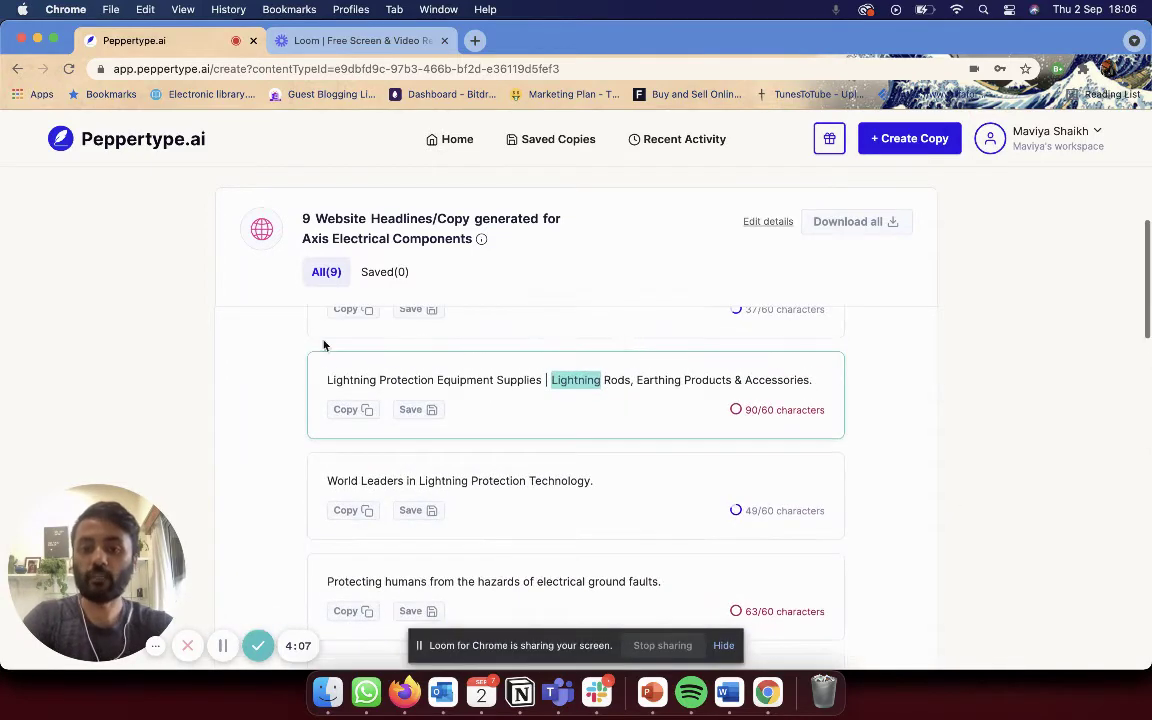
{"action": "left_click_drag", "start_coordinate": [458, 380], "coordinate": [508, 380]}
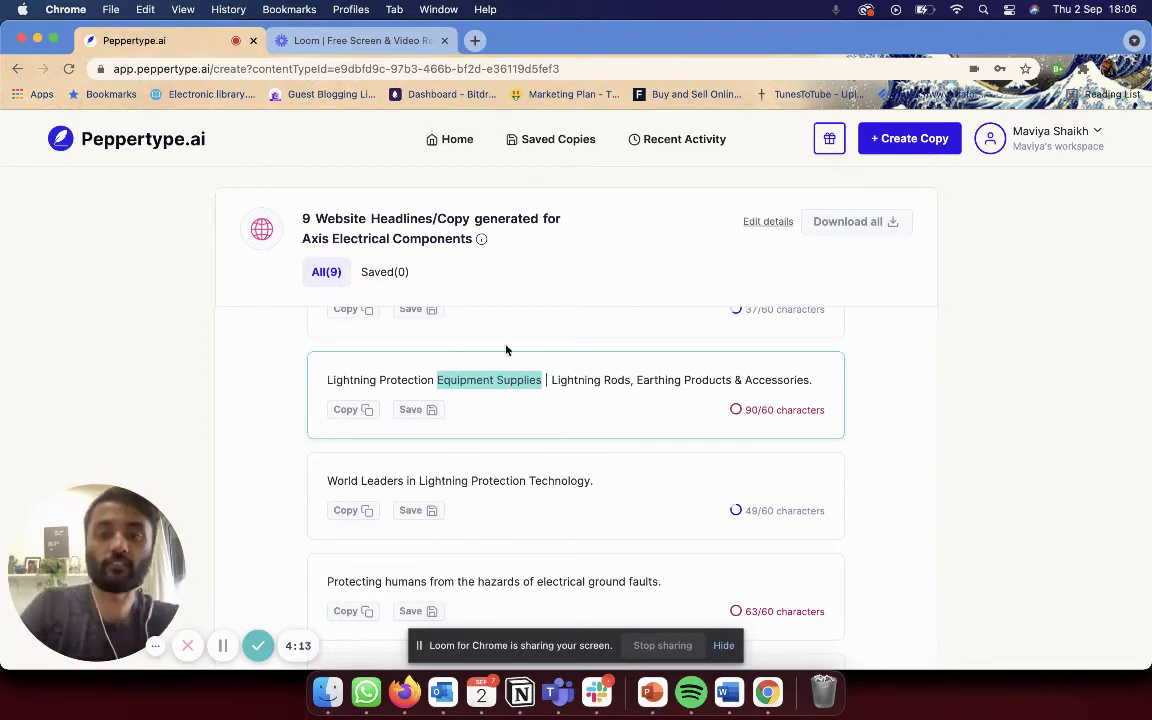
Start new Tweet Ideas from the home page and fill in the brand name and description with the suggested "The Indian Dream" entry.
{"action": "left_click", "coordinate": [434, 152]}
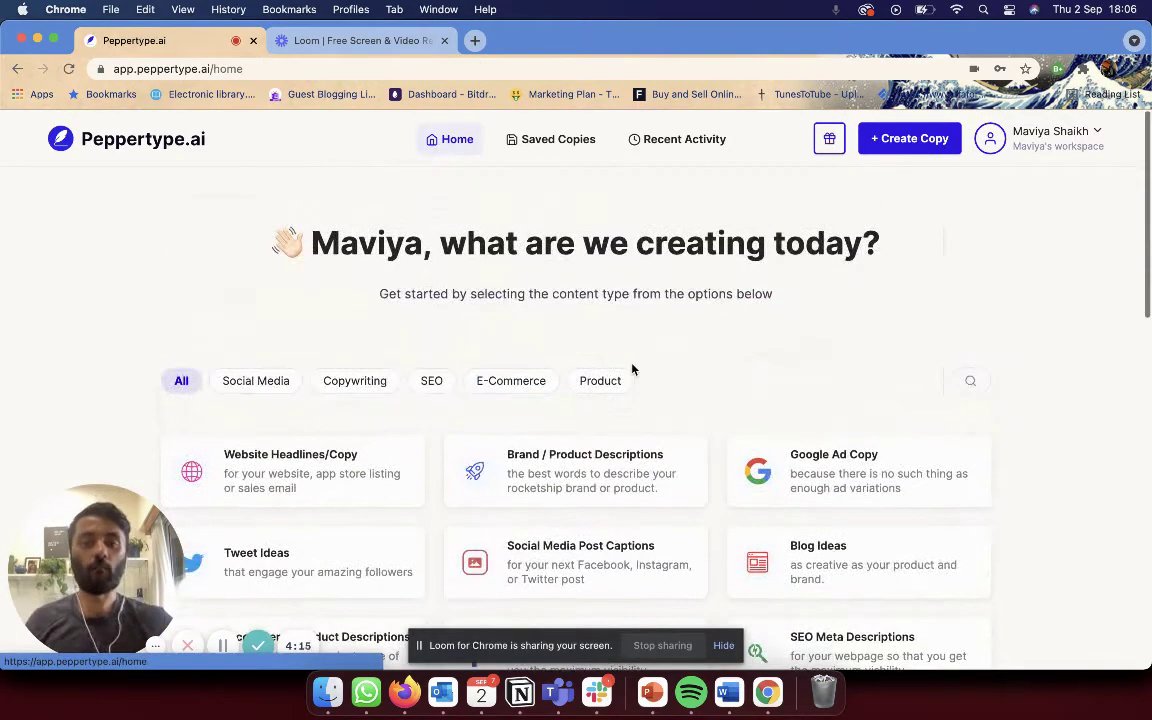
{"action": "scroll", "coordinate": [630, 366], "scroll_direction": "down", "scroll_amount": 3}
{"action": "scroll", "coordinate": [1050, 432], "scroll_direction": "down", "scroll_amount": 1}
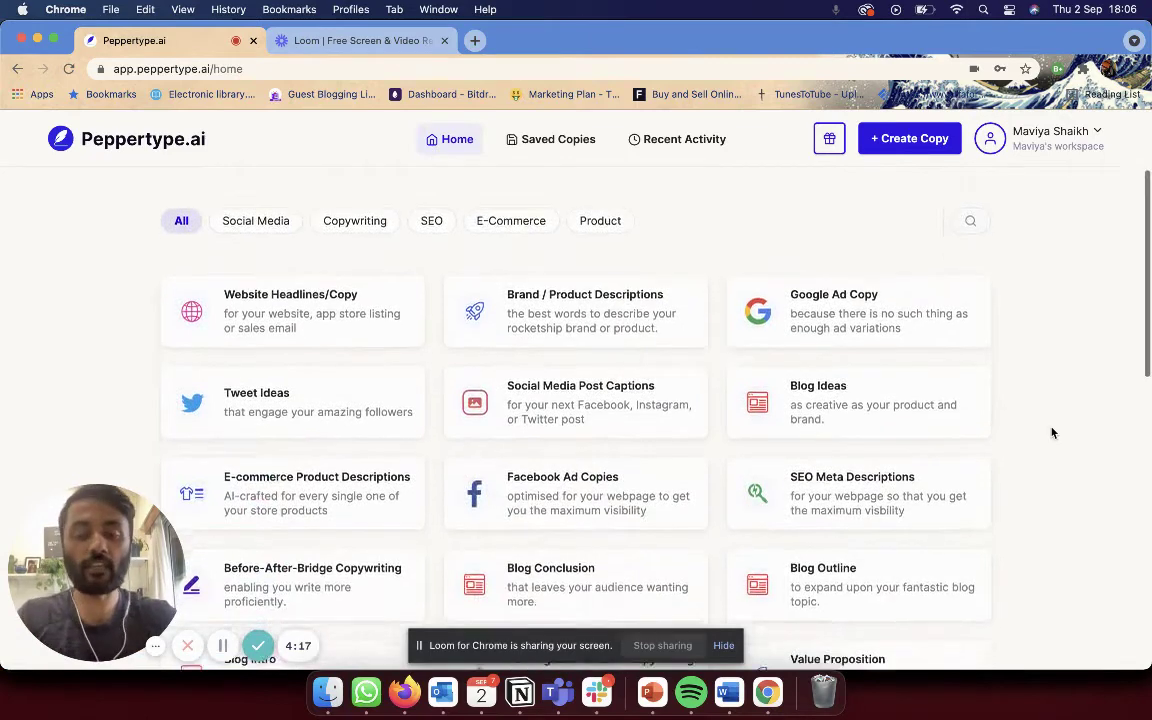
{"action": "left_click", "coordinate": [296, 381]}
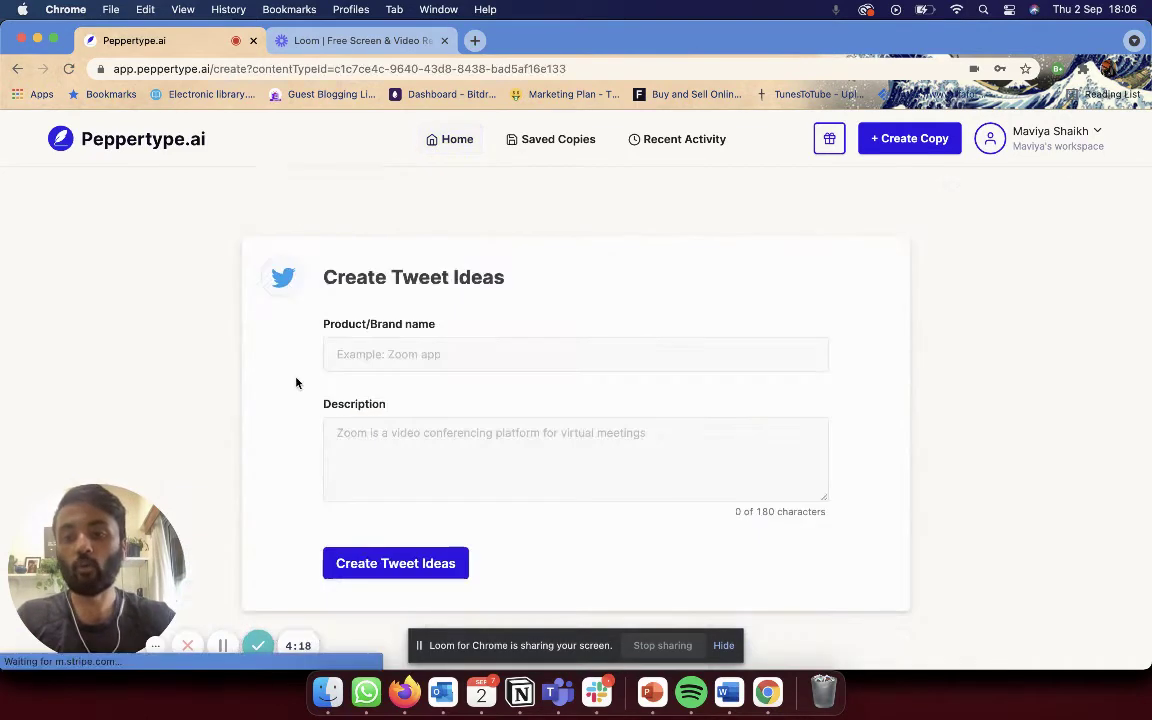
{"action": "left_click", "coordinate": [496, 362]}
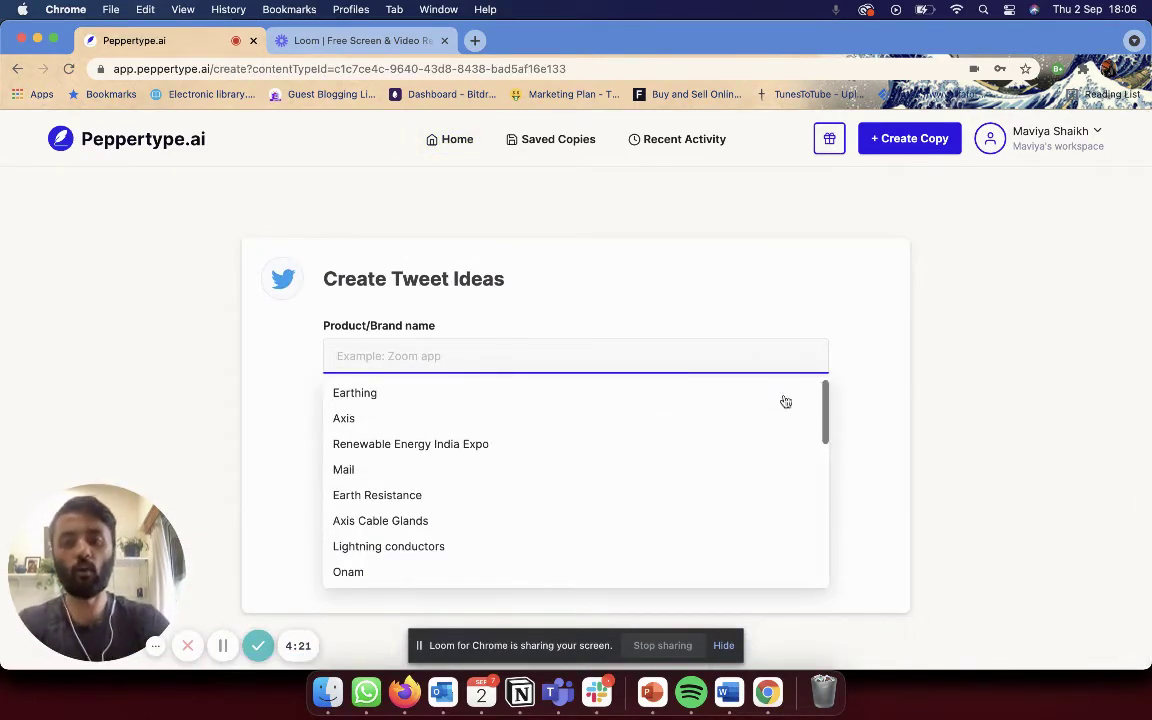
{"action": "left_click", "coordinate": [874, 360]}
{"action": "left_click", "coordinate": [569, 358]}
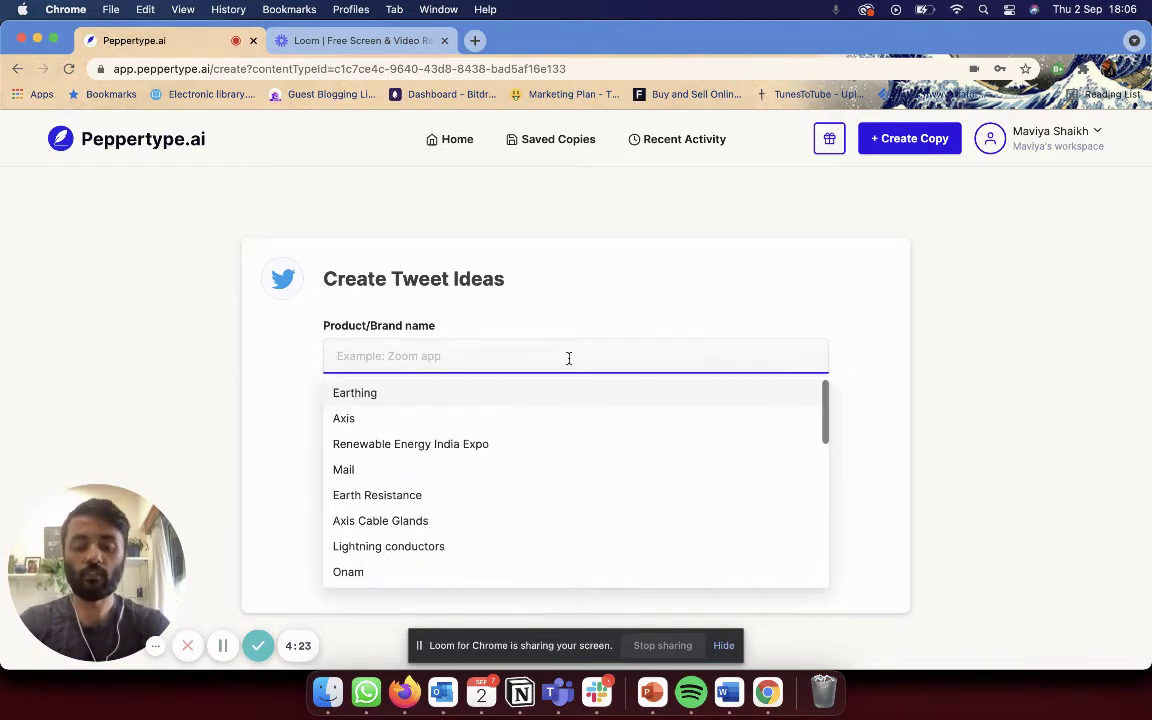
{"action": "type", "text": "The Indian Dream"}
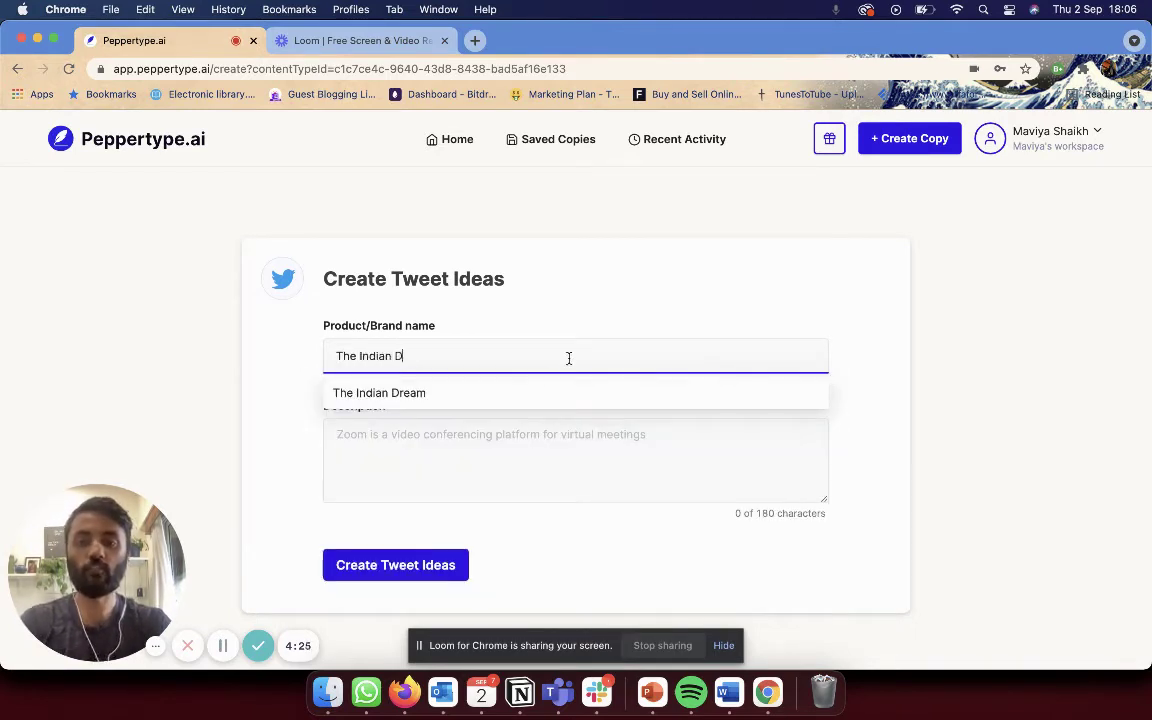
{"action": "left_click", "coordinate": [496, 393]}
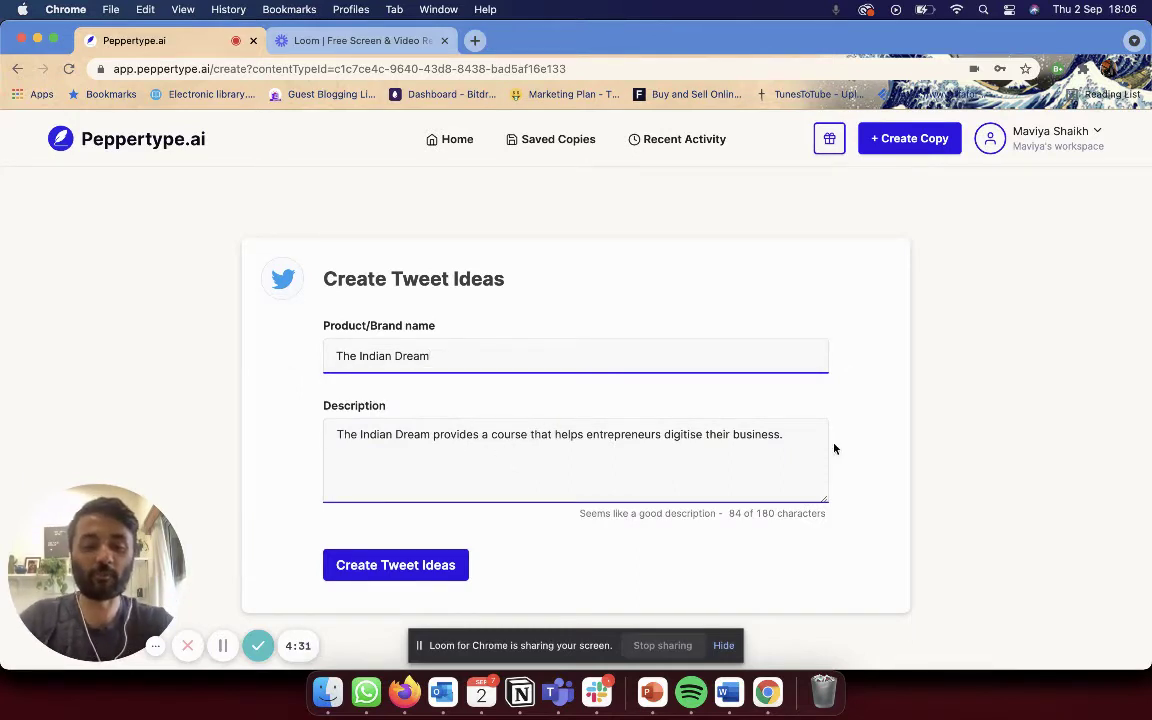
{"action": "left_click", "coordinate": [805, 442]}
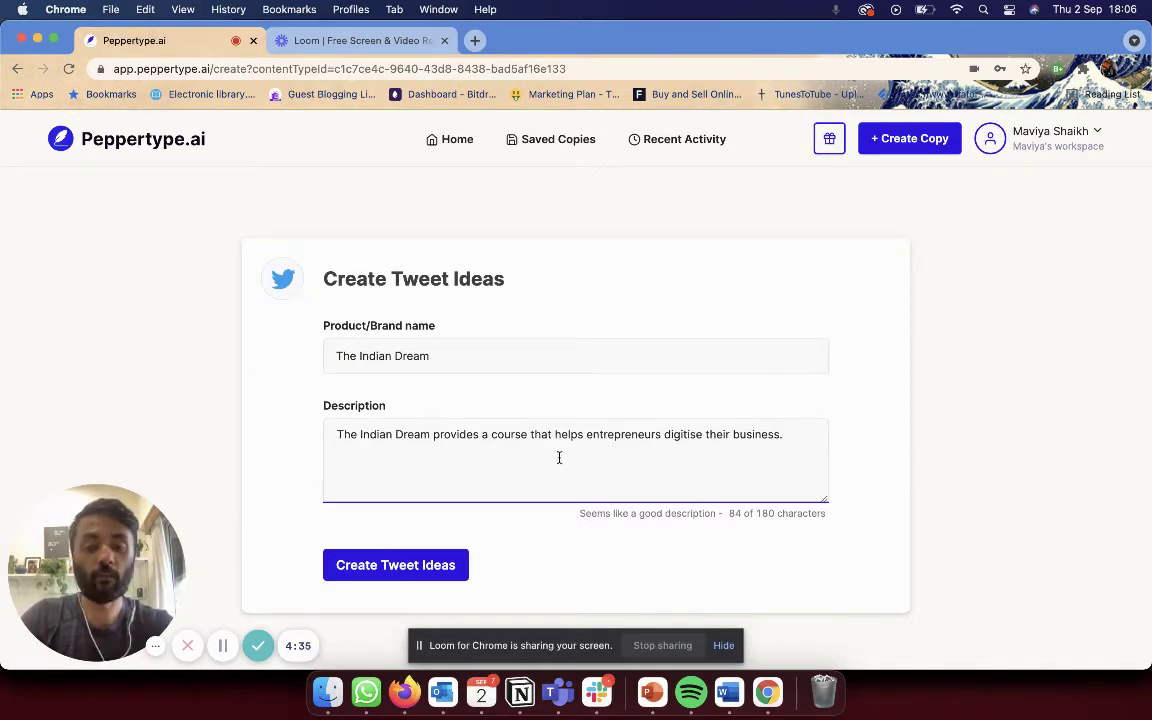
Generate the tweet ideas for The Indian Dream and highlight the first suggestion, about using content marketing to push ideas.
{"action": "scroll", "coordinate": [435, 527], "scroll_direction": "down", "scroll_amount": 1}
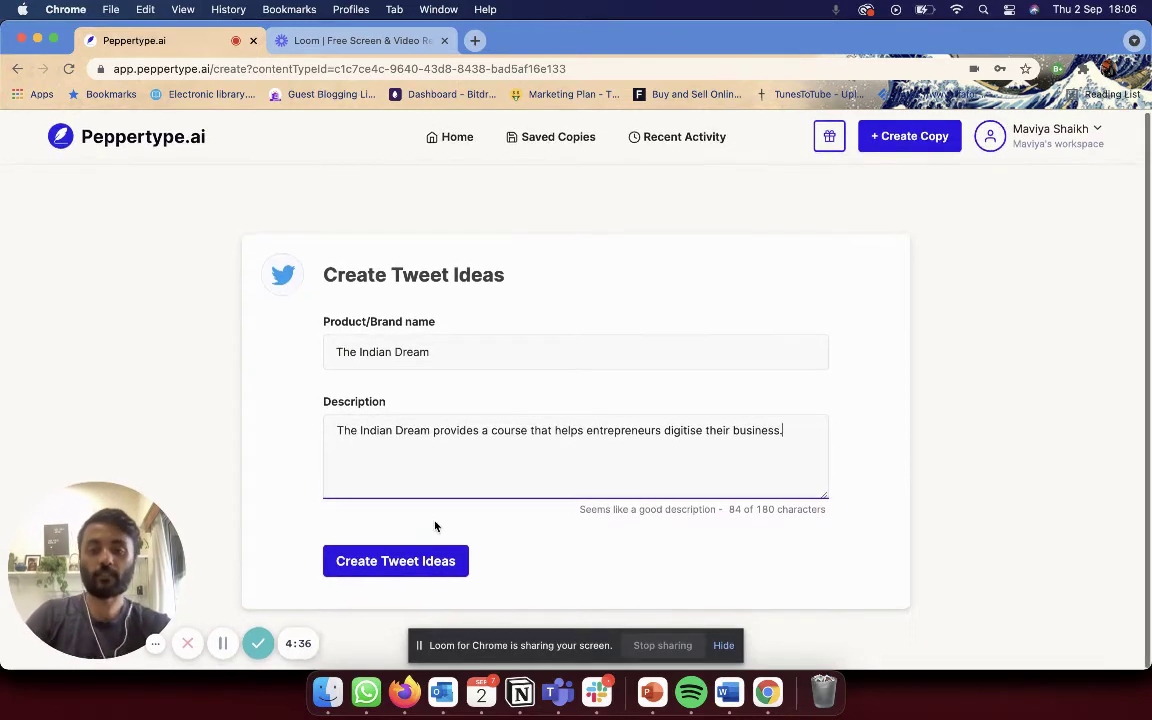
{"action": "left_click", "coordinate": [421, 571]}
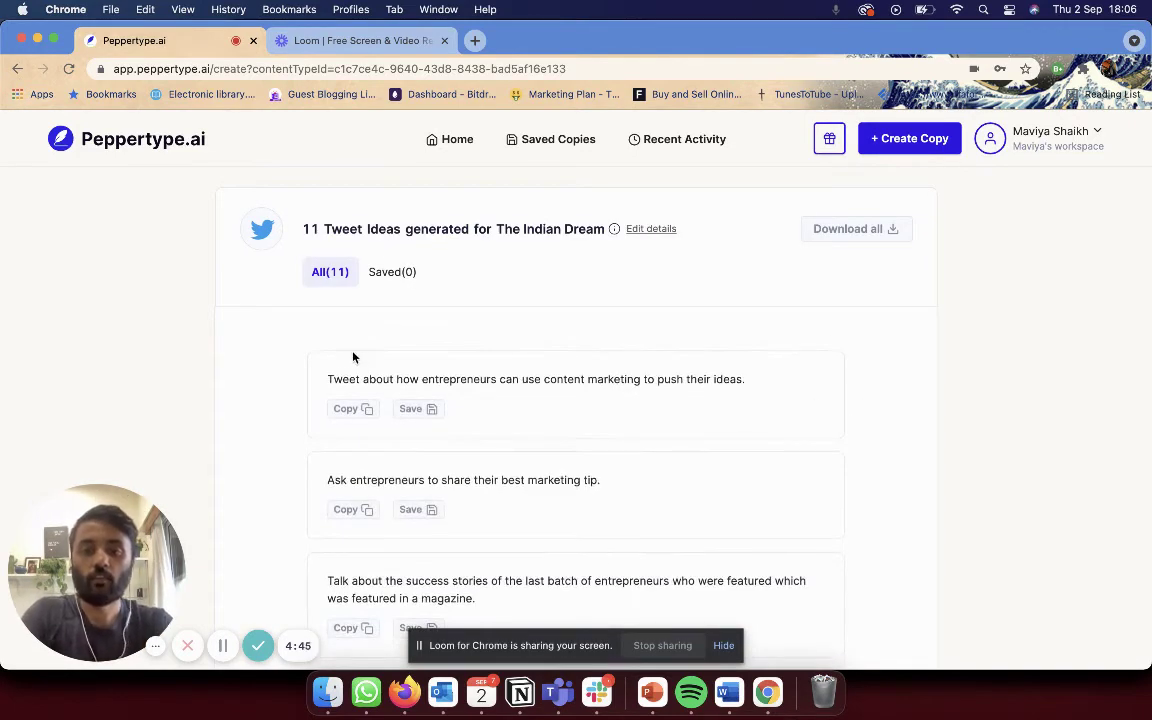
{"action": "triple_click", "coordinate": [406, 381]}
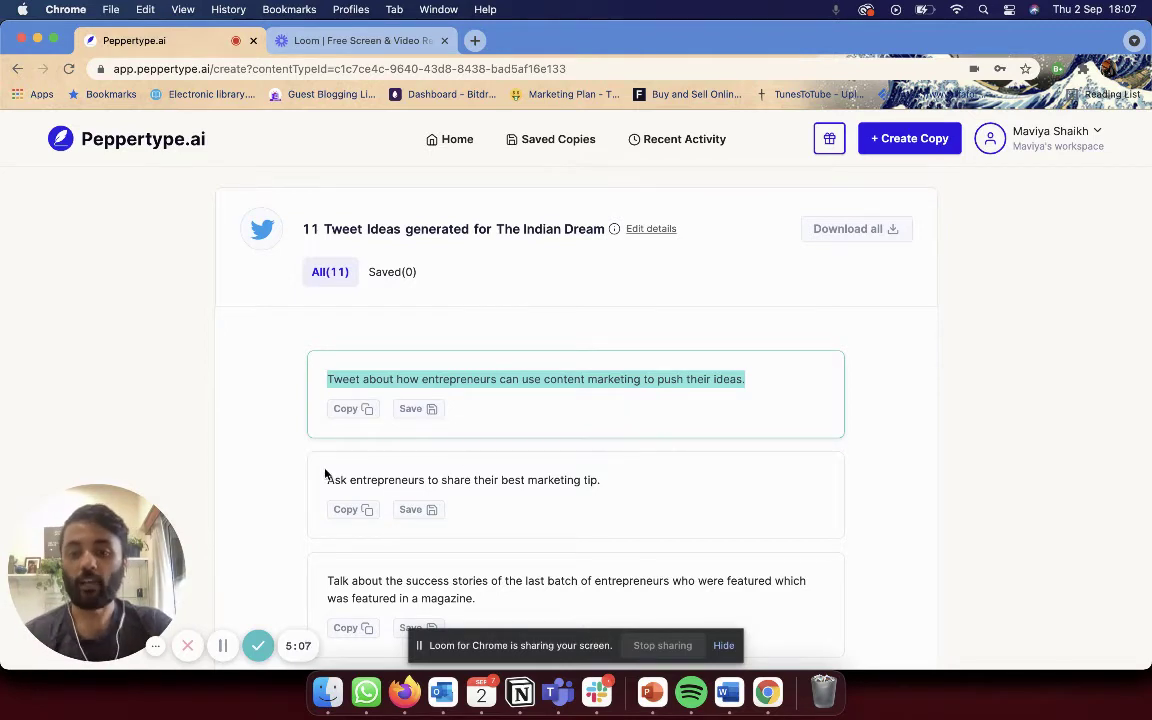
Read through the following tweet ideas and highlight the one about thinking like Steve Jobs while designing a product or website.
{"action": "scroll", "coordinate": [633, 514], "scroll_direction": "down", "scroll_amount": 2}
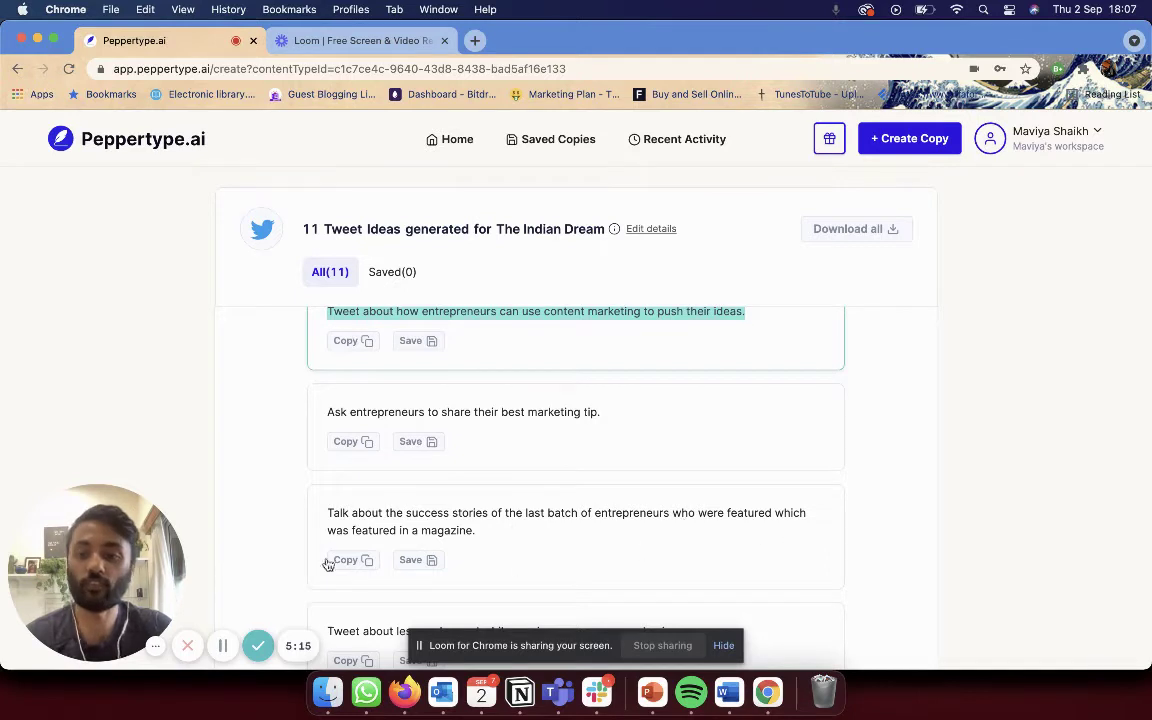
{"action": "scroll", "coordinate": [528, 548], "scroll_direction": "down", "scroll_amount": 4}
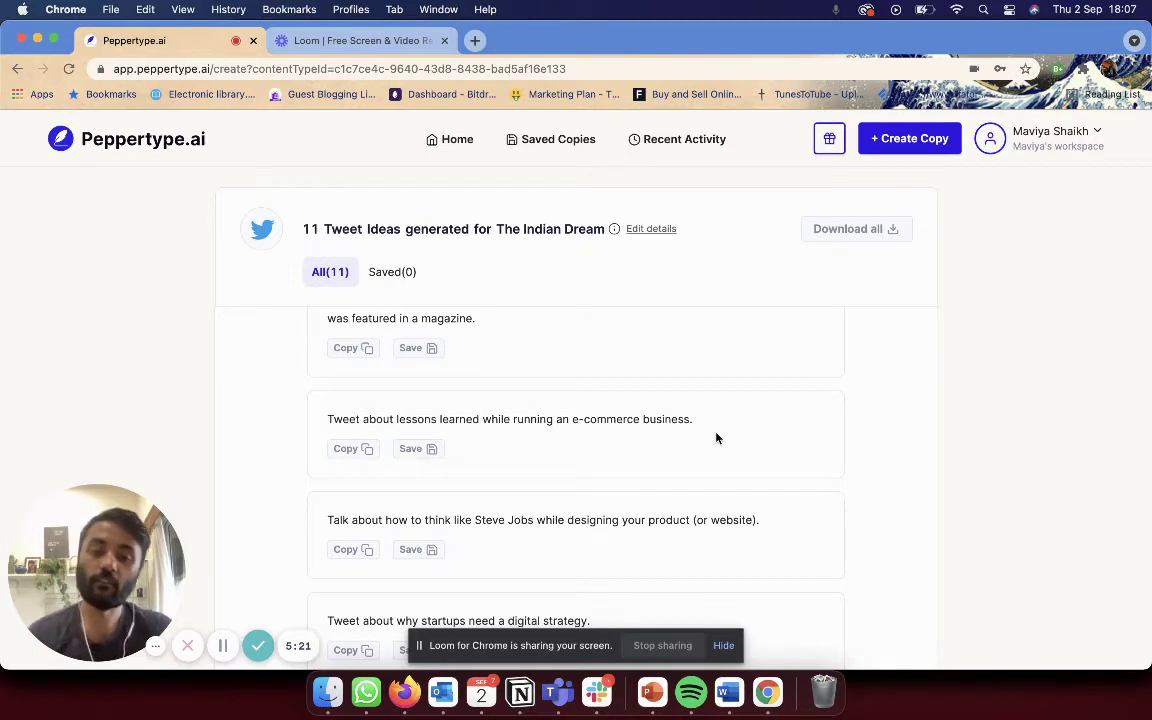
{"action": "scroll", "coordinate": [716, 438], "scroll_direction": "down", "scroll_amount": 1}
{"action": "left_click", "coordinate": [377, 467]}
{"action": "triple_click", "coordinate": [377, 467]}
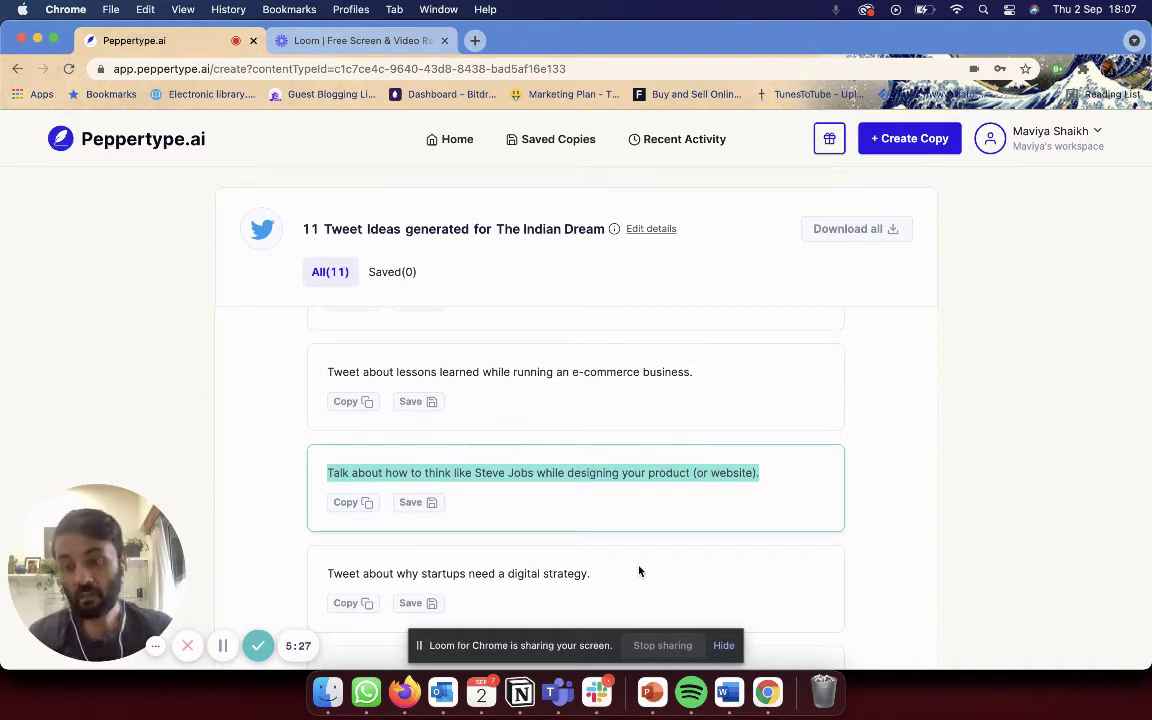
Review the digital strategy tweet ideas and highlight the one about staying relevant in the modern world.
{"action": "scroll", "coordinate": [640, 571], "scroll_direction": "down", "scroll_amount": 5}
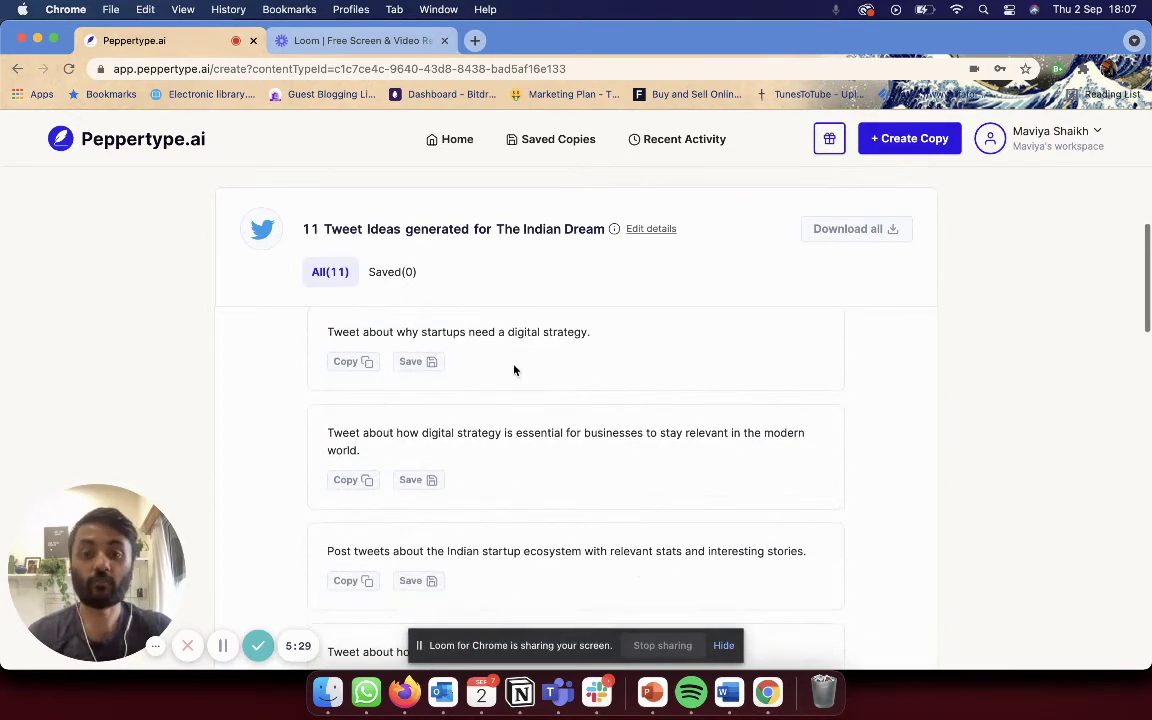
{"action": "scroll", "coordinate": [514, 368], "scroll_direction": "up", "scroll_amount": 2}
{"action": "left_click", "coordinate": [564, 375]}
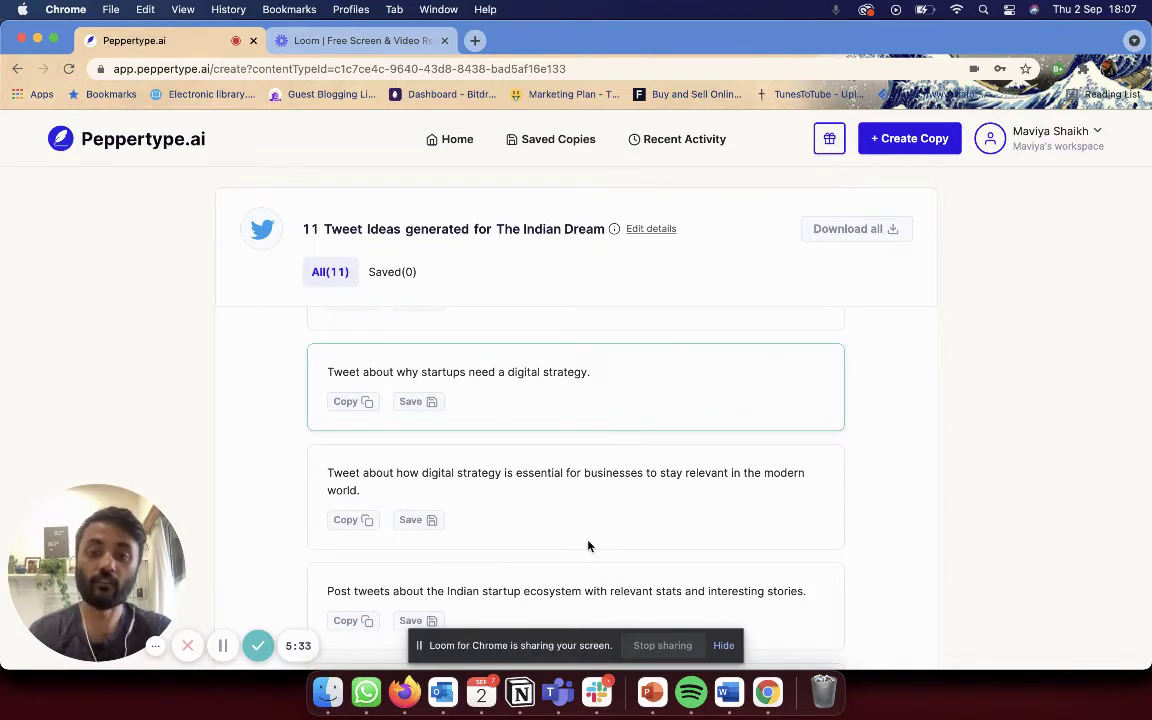
{"action": "left_click", "coordinate": [375, 487]}
{"action": "key", "text": "super+a"}
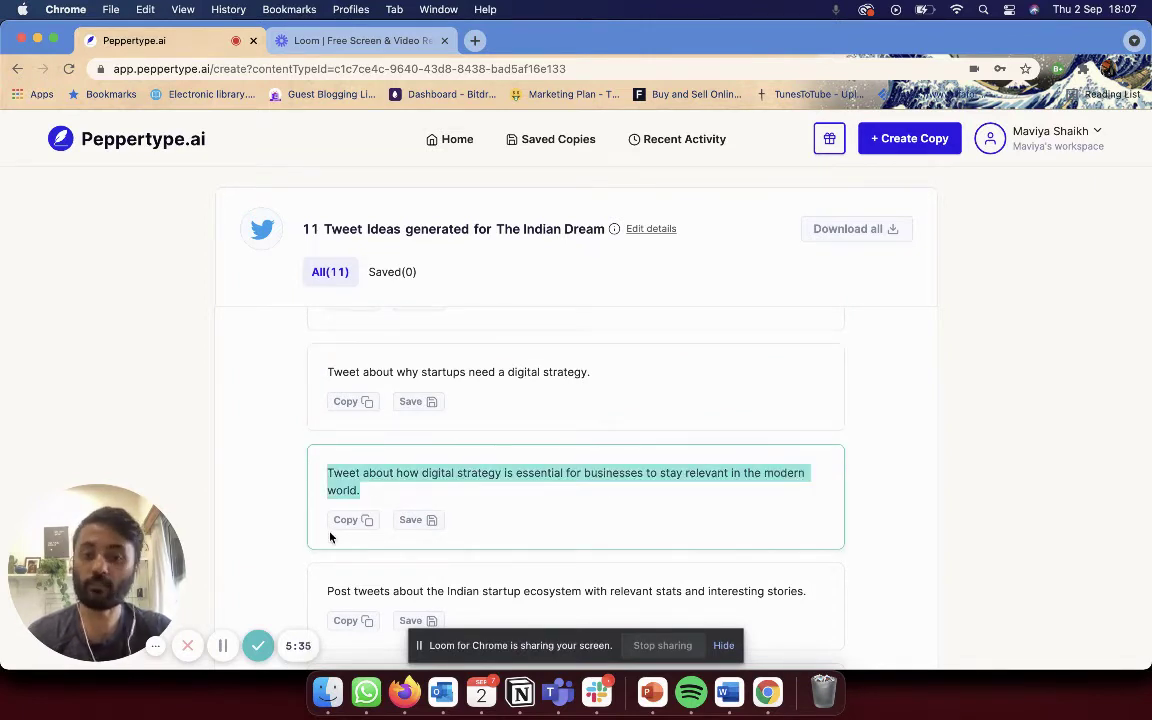
Generate more tweet ideas at the end of the list and highlight the new idea "Why do entrepreneurs need to become digital?".
{"action": "scroll", "coordinate": [330, 538], "scroll_direction": "down", "scroll_amount": 10}
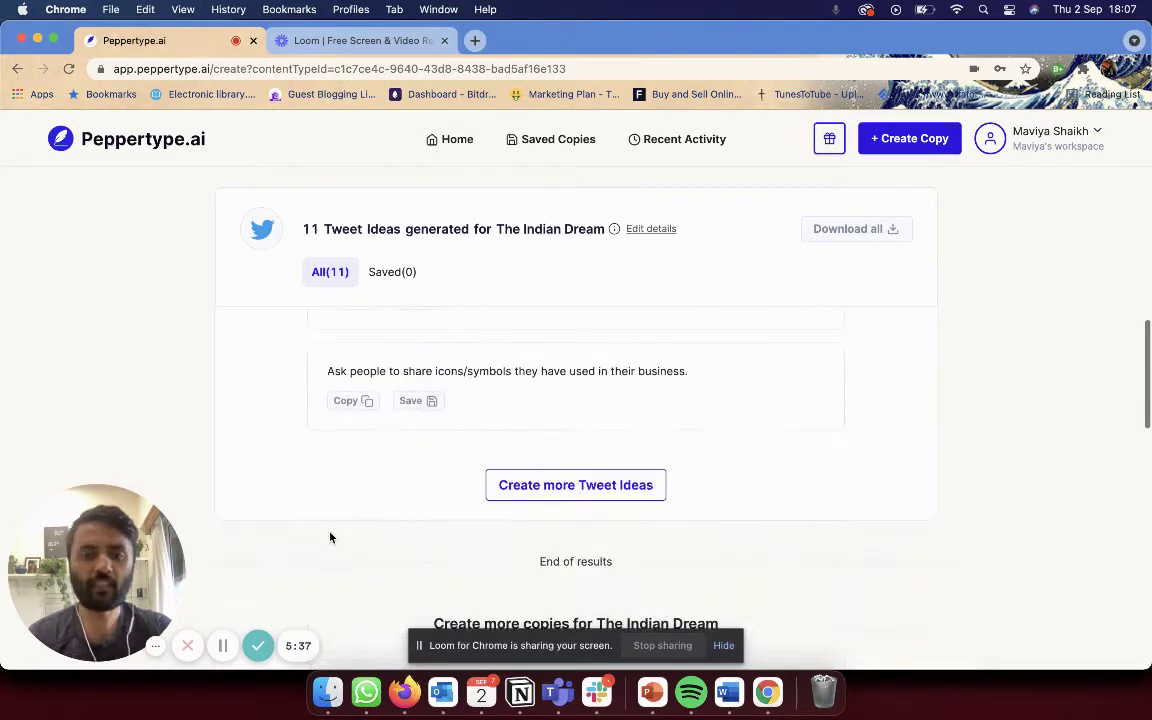
{"action": "scroll", "coordinate": [330, 538], "scroll_direction": "up", "scroll_amount": 2}
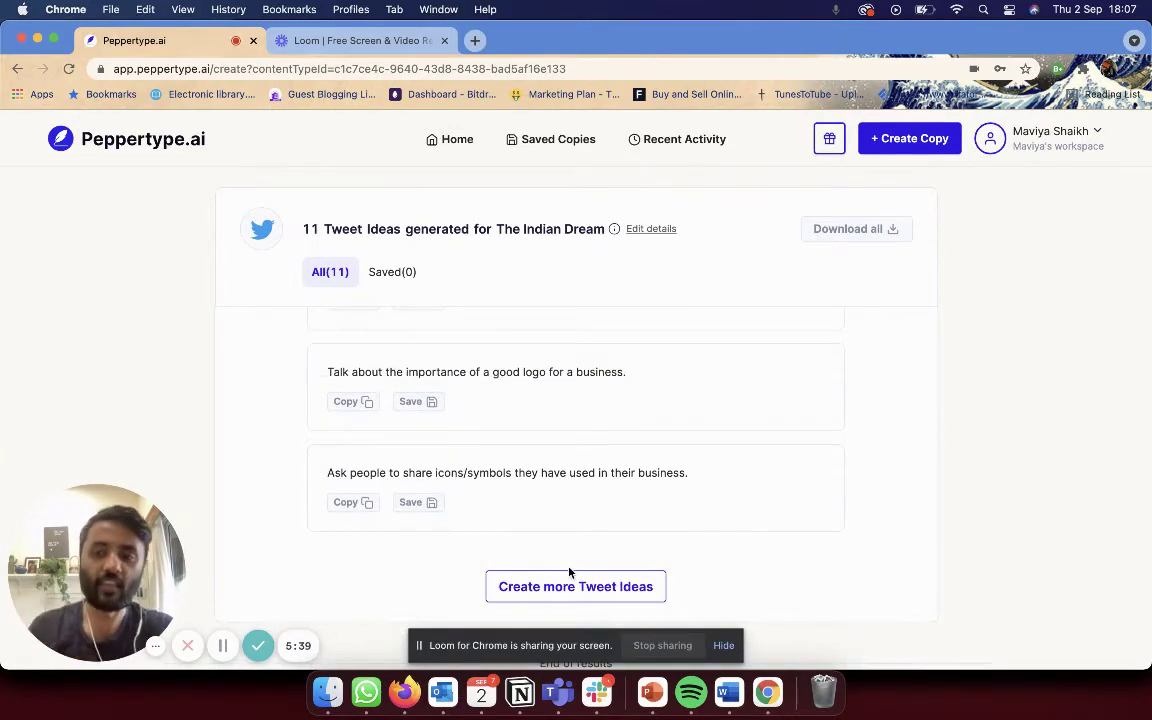
{"action": "left_click", "coordinate": [620, 580]}
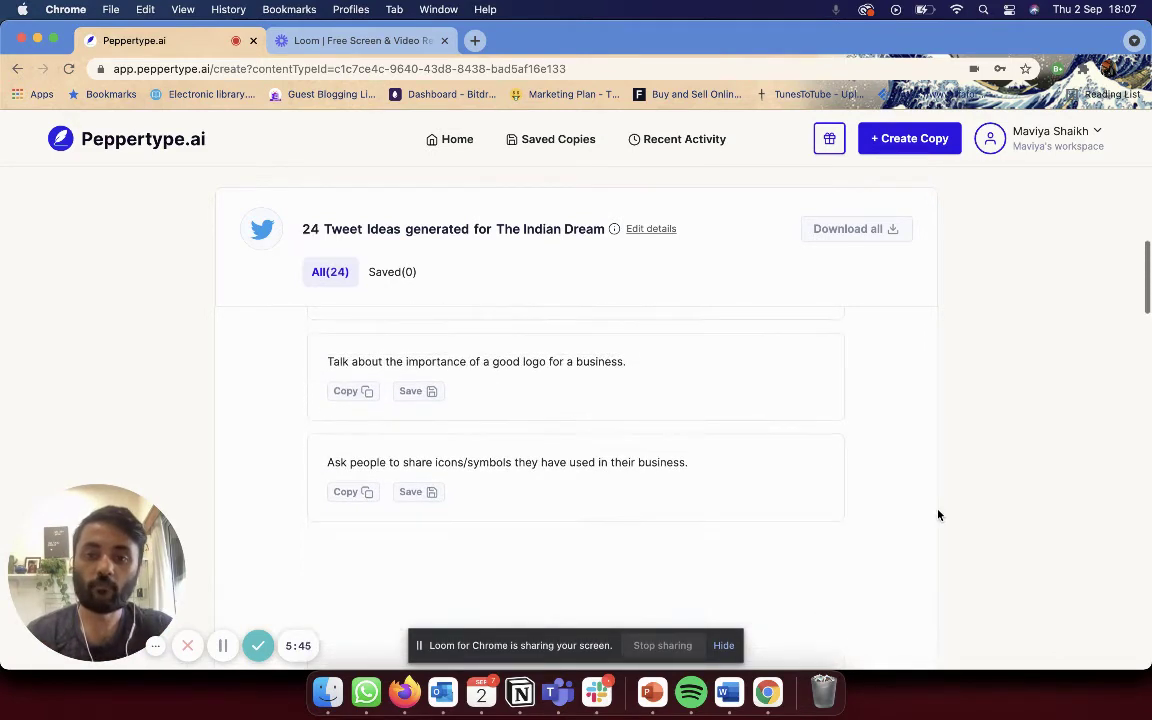
{"action": "scroll", "coordinate": [858, 459], "scroll_direction": "down", "scroll_amount": 3}
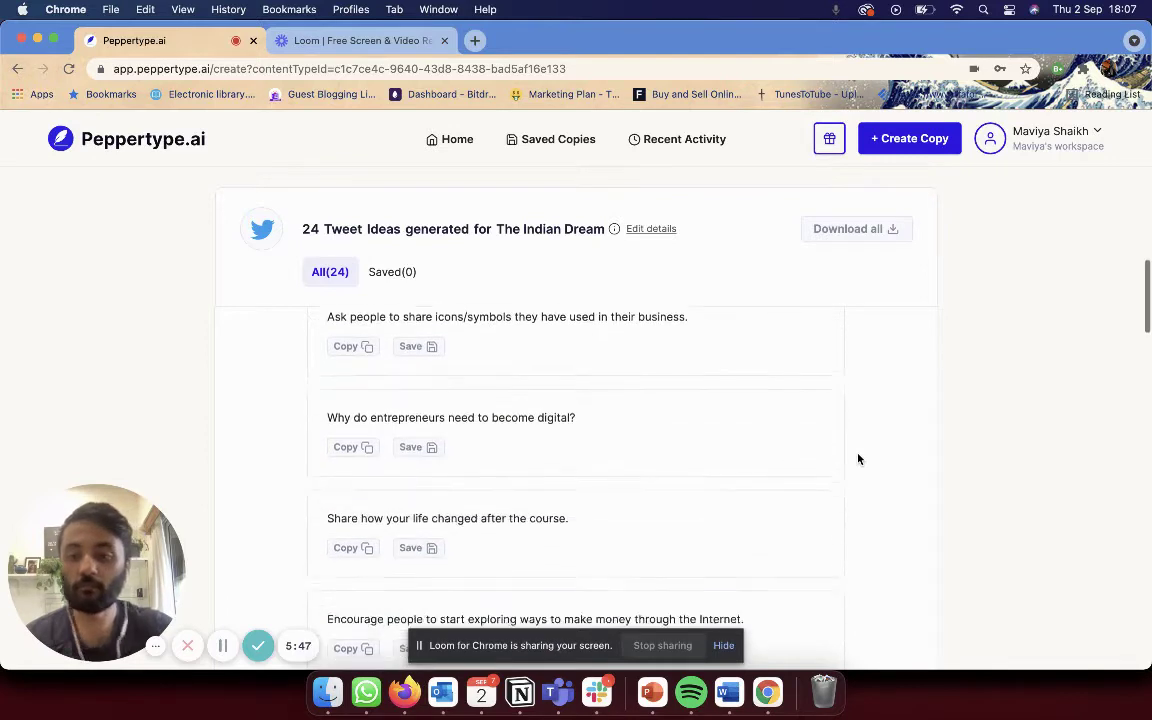
{"action": "triple_click", "coordinate": [530, 411]}
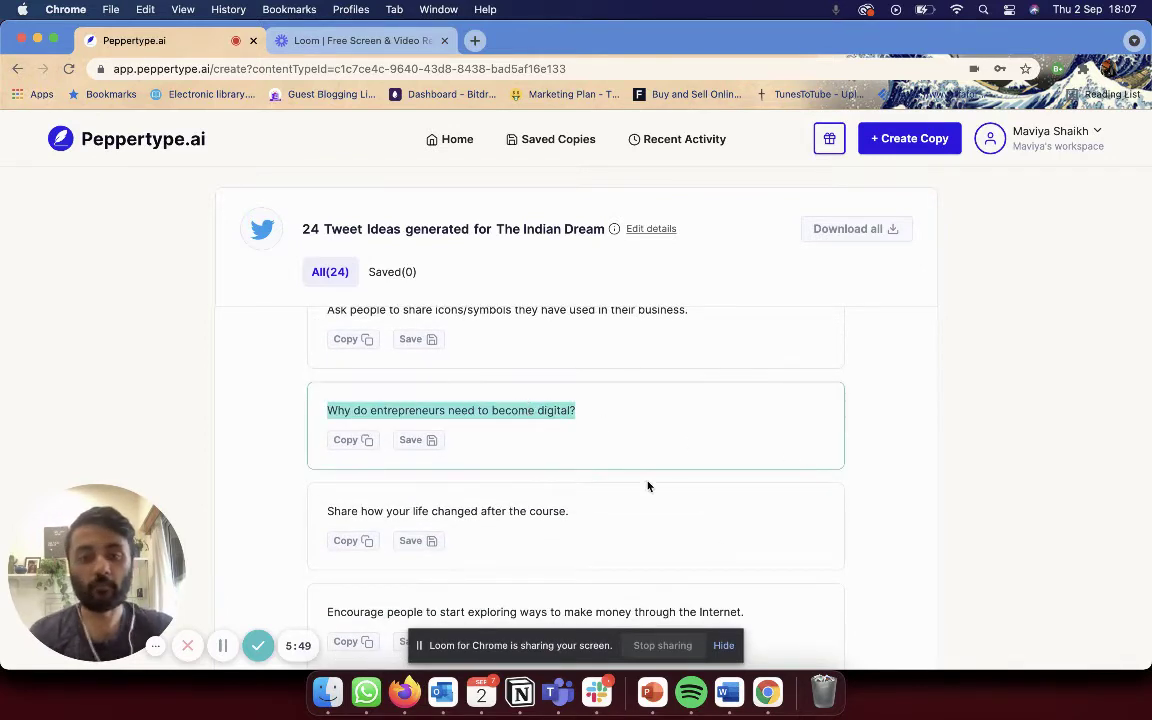
Highlight the tweet idea "Share how your life changed after the course." and look over the remaining new ideas.
{"action": "scroll", "coordinate": [648, 487], "scroll_direction": "down", "scroll_amount": 3}
{"action": "triple_click", "coordinate": [524, 370]}
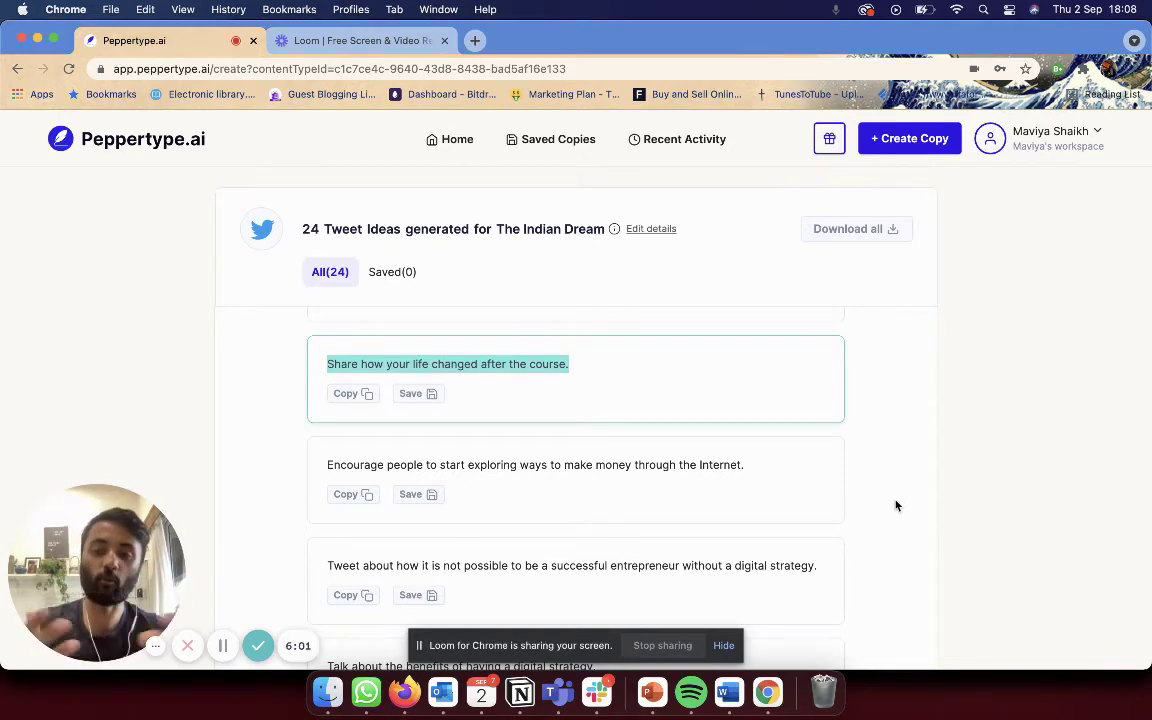
{"action": "scroll", "coordinate": [896, 506], "scroll_direction": "down", "scroll_amount": 3}
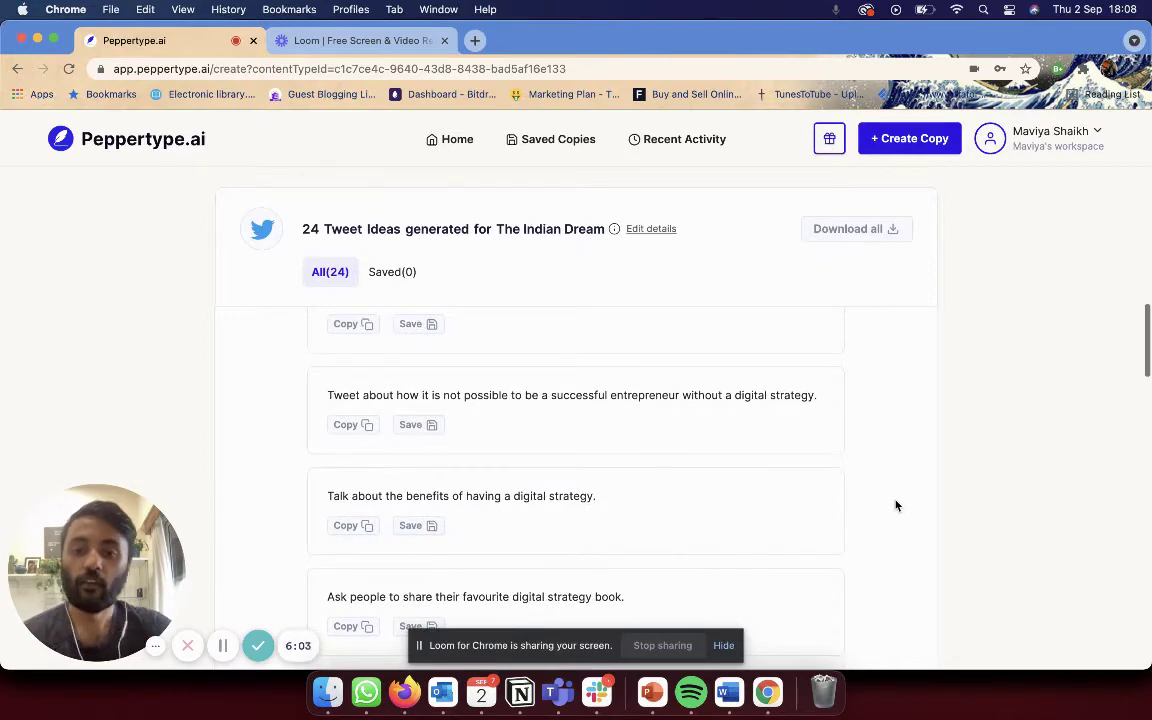
{"action": "scroll", "coordinate": [896, 506], "scroll_direction": "down", "scroll_amount": 5}
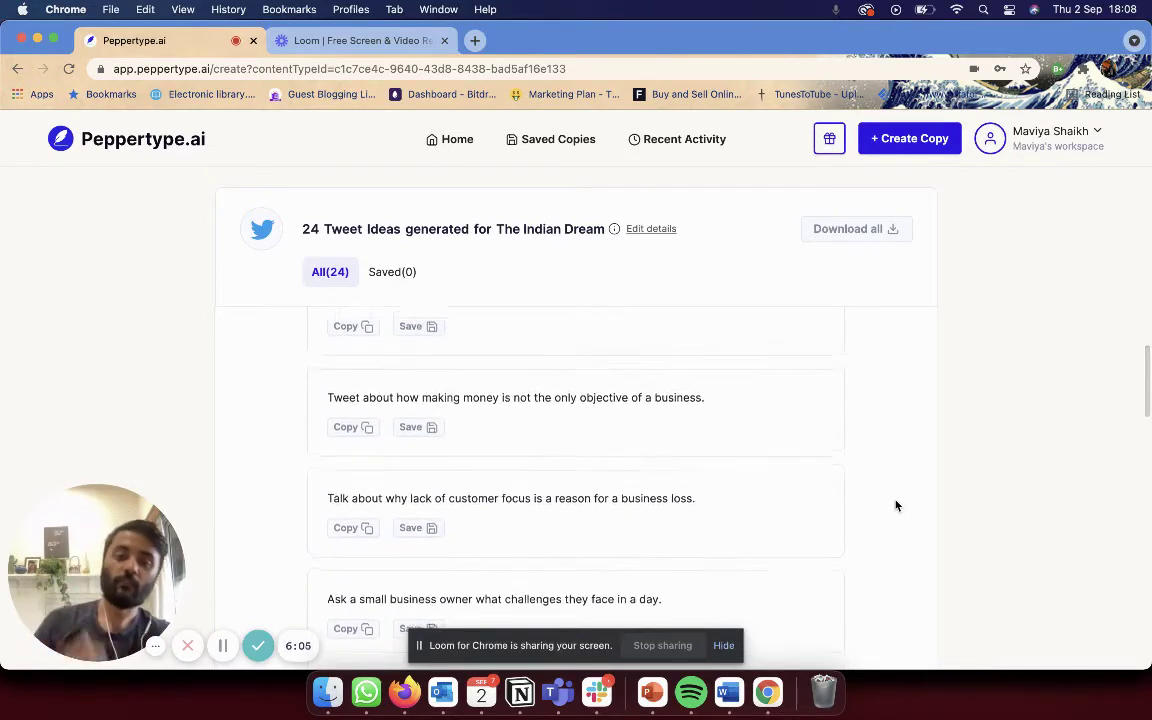
{"action": "scroll", "coordinate": [896, 506], "scroll_direction": "down", "scroll_amount": 5}
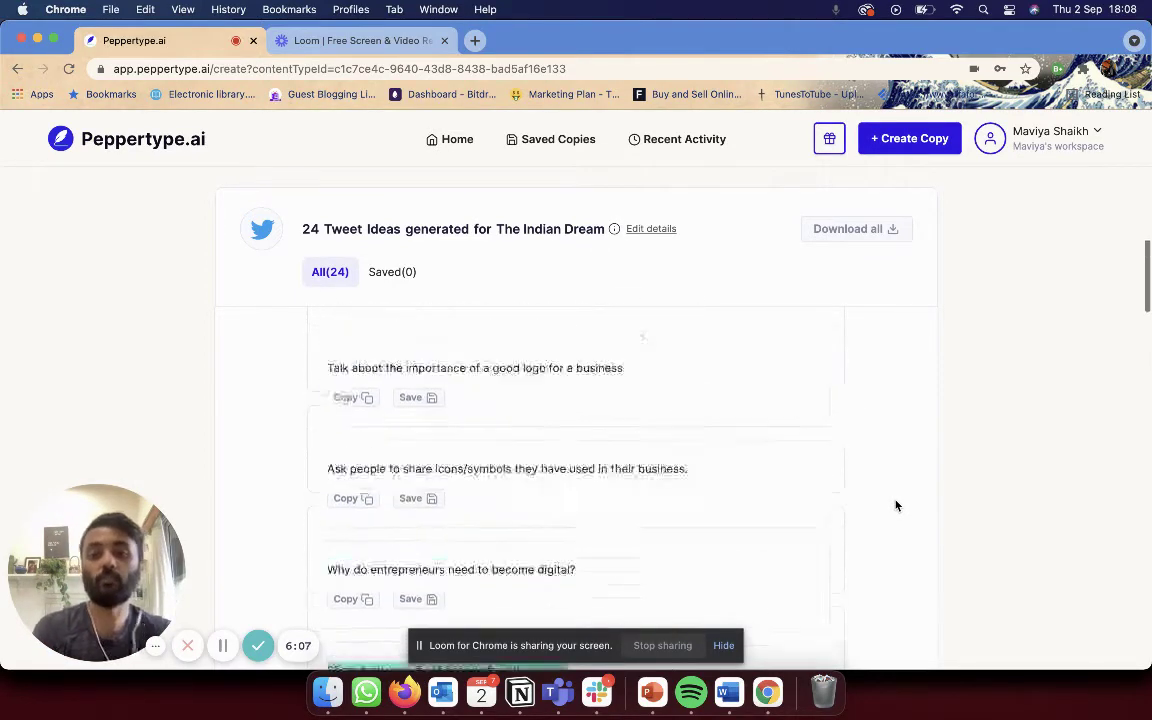
Return to the home page's content types and start a new Blog Conclusion.
{"action": "left_click", "coordinate": [453, 155]}
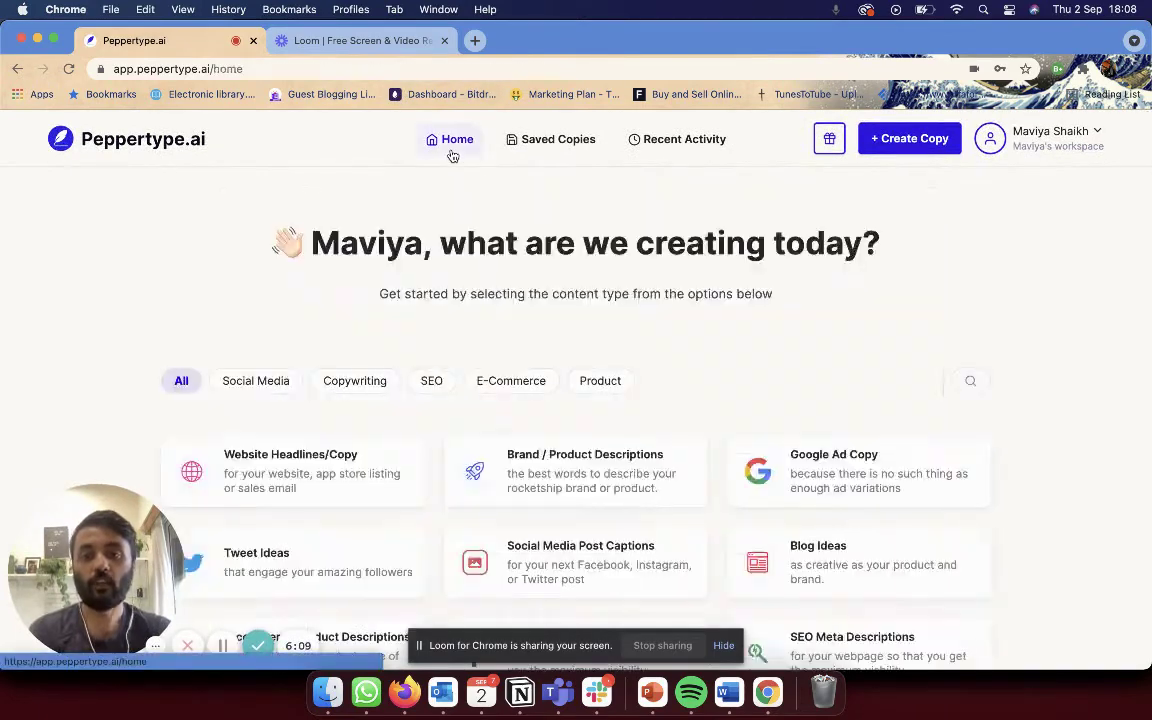
{"action": "scroll", "coordinate": [618, 299], "scroll_direction": "down", "scroll_amount": 3}
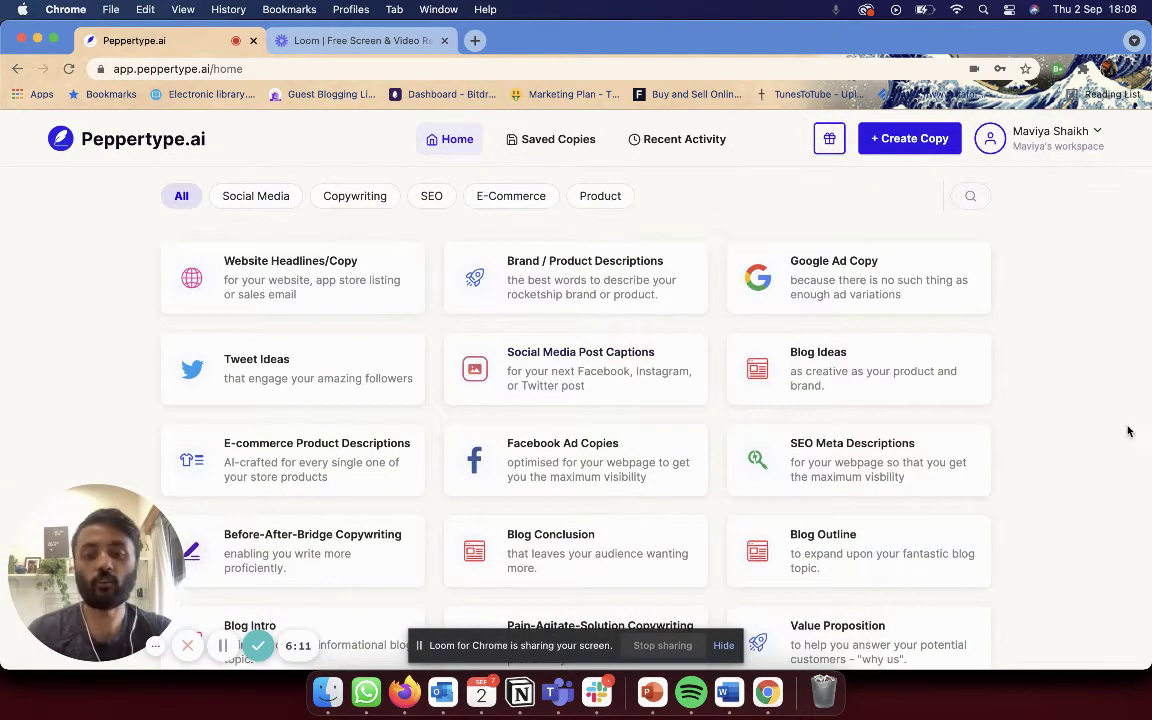
{"action": "scroll", "coordinate": [1072, 477], "scroll_direction": "down", "scroll_amount": 2}
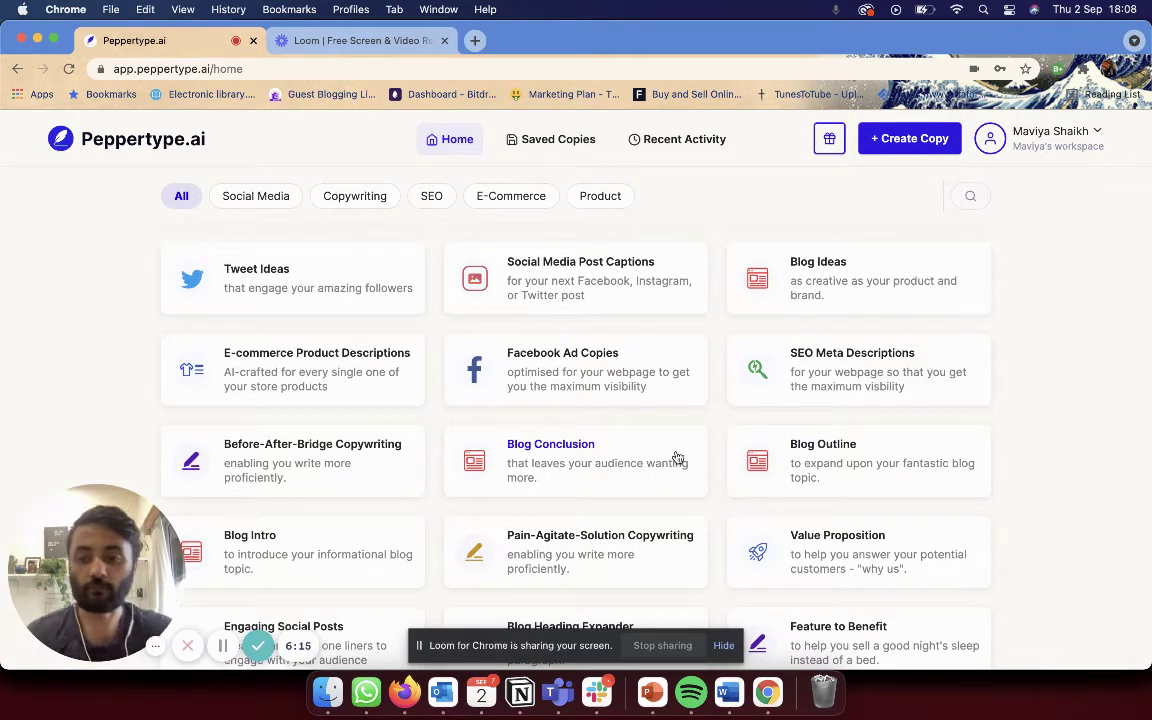
{"action": "left_click", "coordinate": [635, 455]}
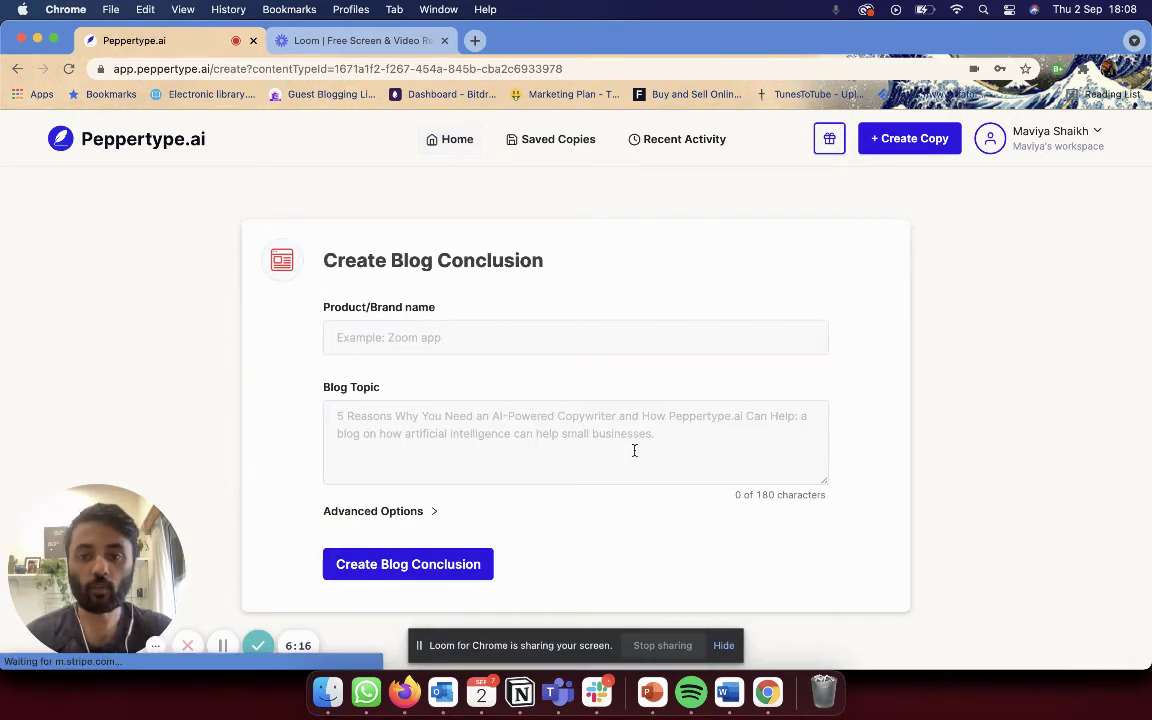
Enter "Content Creation Engine" as the product or brand name for the blog conclusion.
{"action": "left_click", "coordinate": [480, 345]}
{"action": "left_click", "coordinate": [620, 293]}
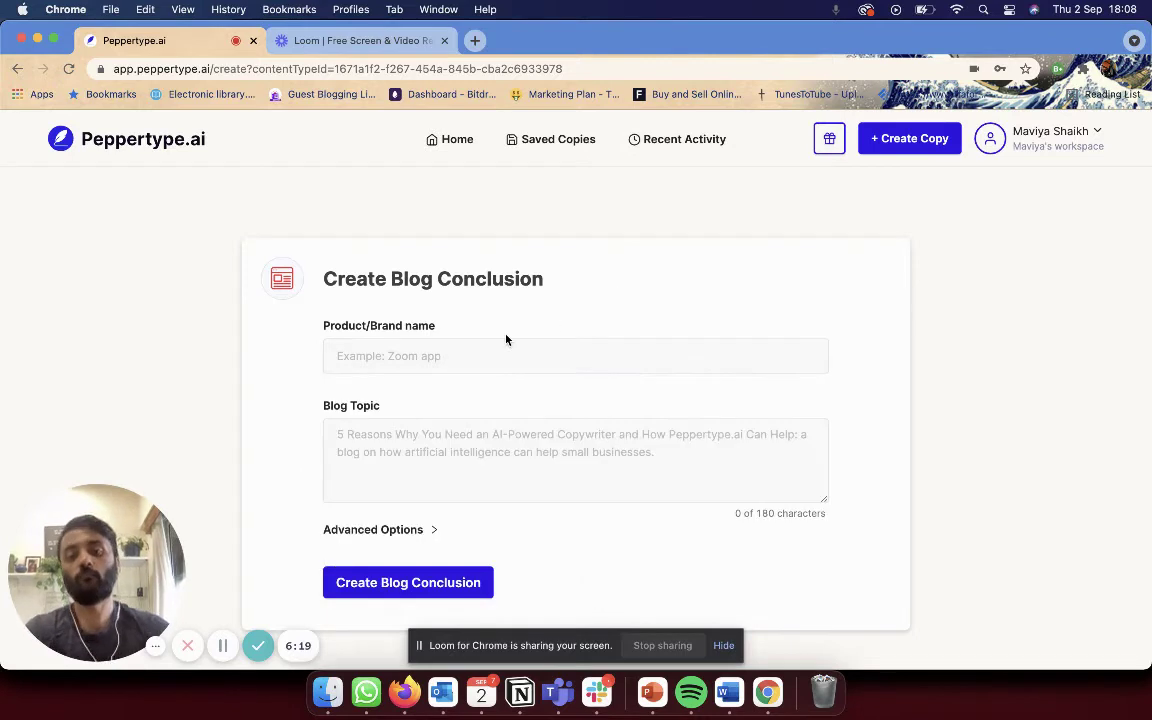
{"action": "left_click", "coordinate": [519, 354]}
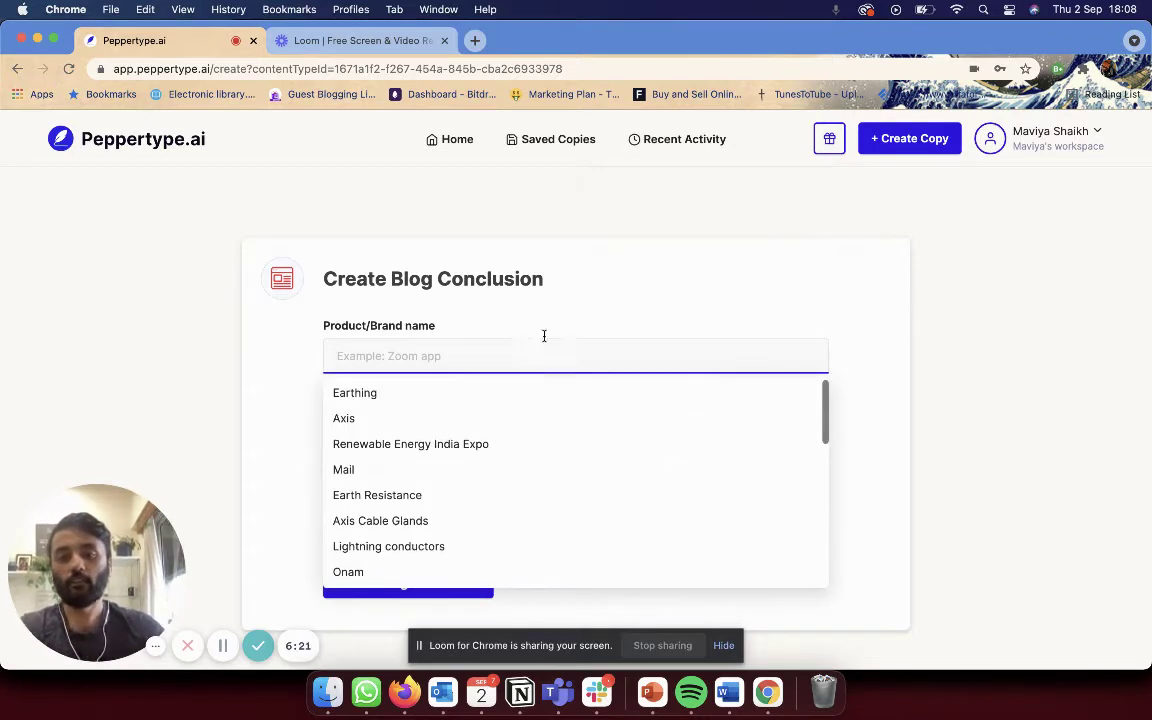
{"action": "left_click", "coordinate": [683, 329]}
{"action": "left_click", "coordinate": [625, 347]}
{"action": "type", "text": "Co"}
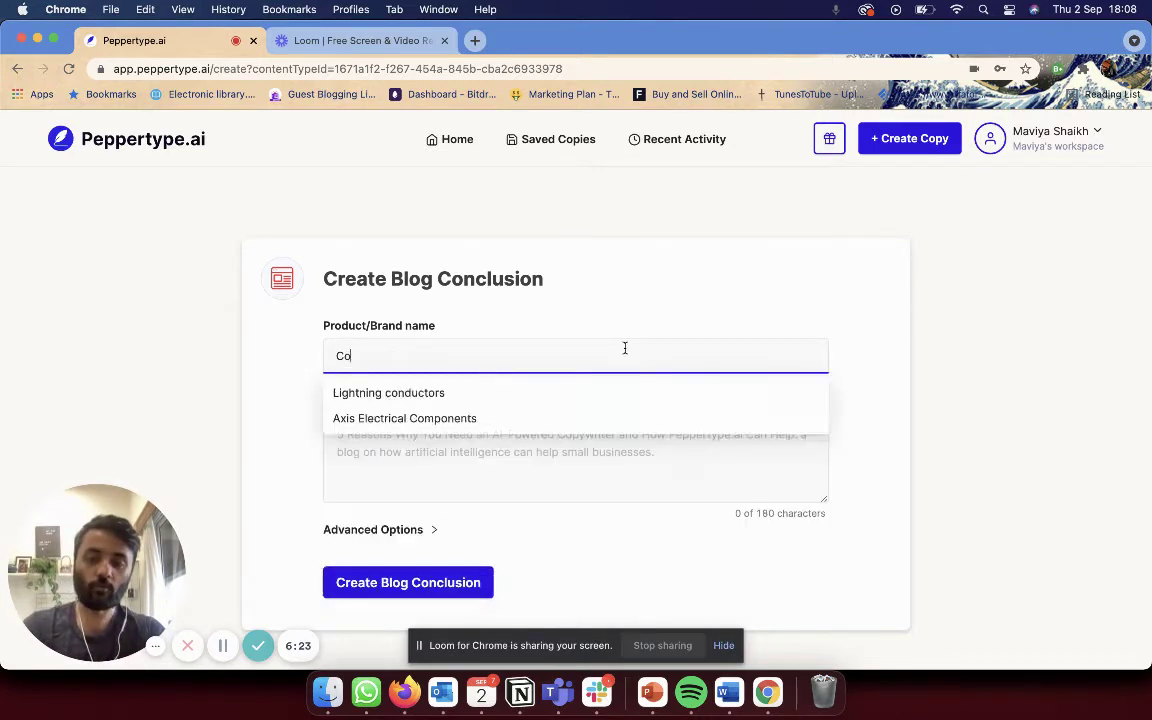
{"action": "type", "text": "ntent Creatio"}
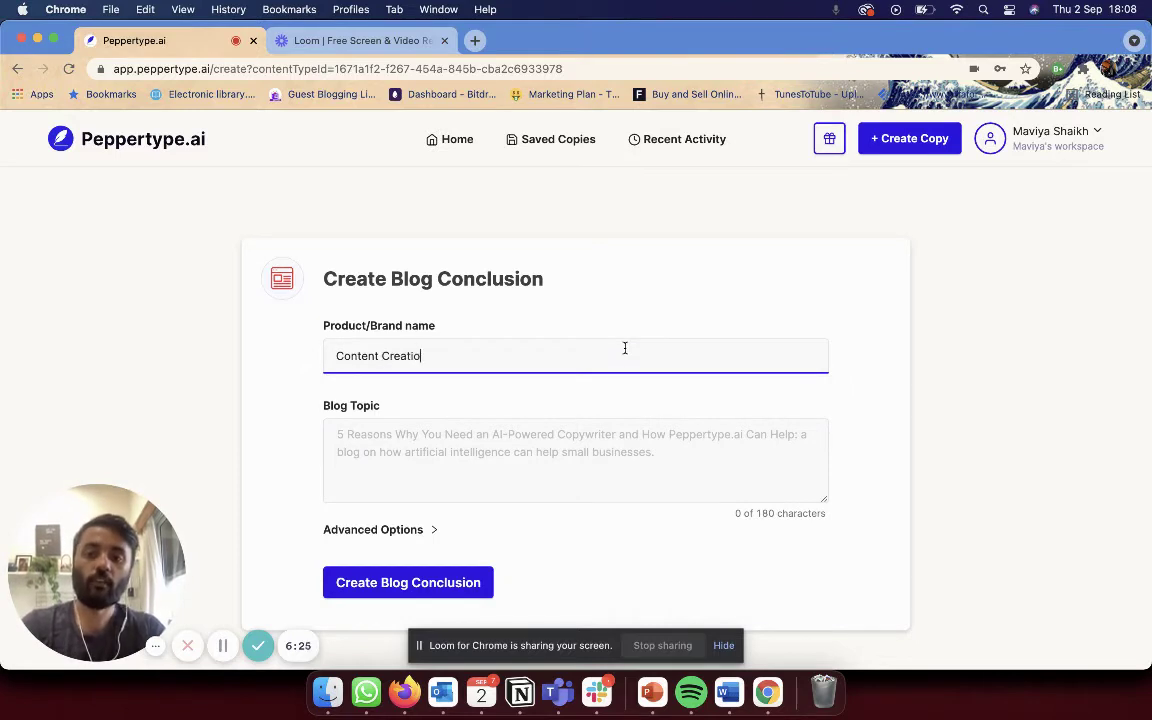
{"action": "type", "text": "n Engine"}
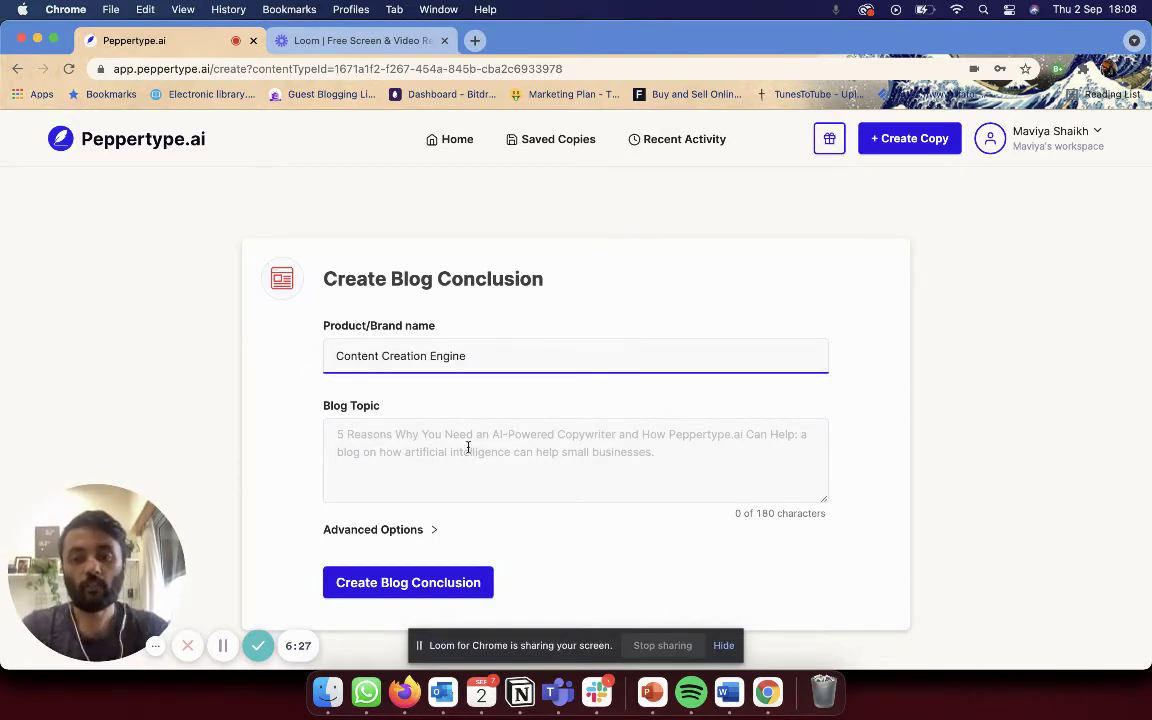
Begin the blog topic with "How anyone can create a Content Creation Engine for their business to start pumping out regular content.".
{"action": "left_click", "coordinate": [501, 453]}
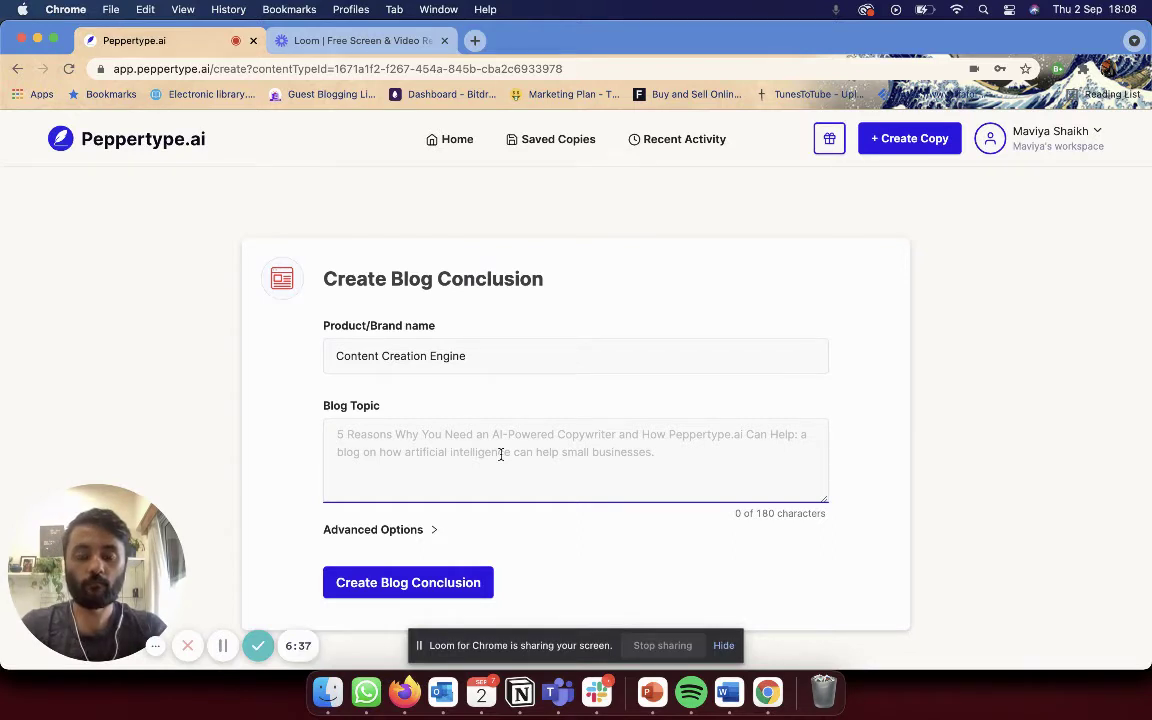
{"action": "type", "text": "How"}
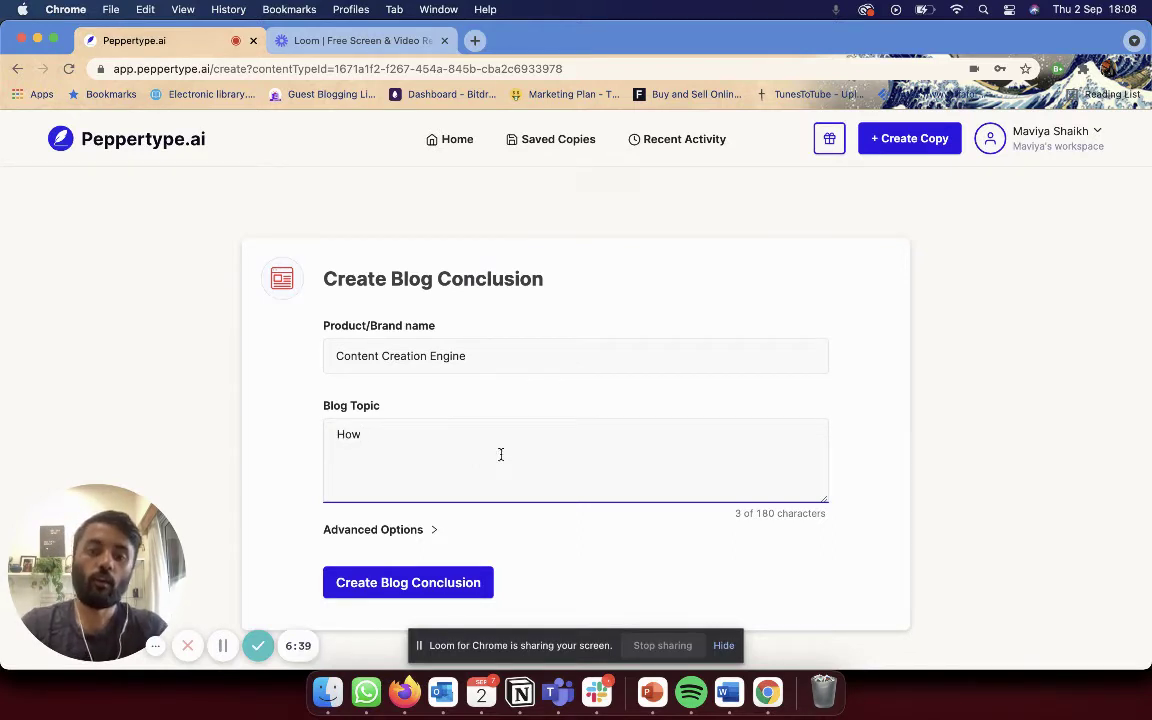
{"action": "type", "text": " anyone can"}
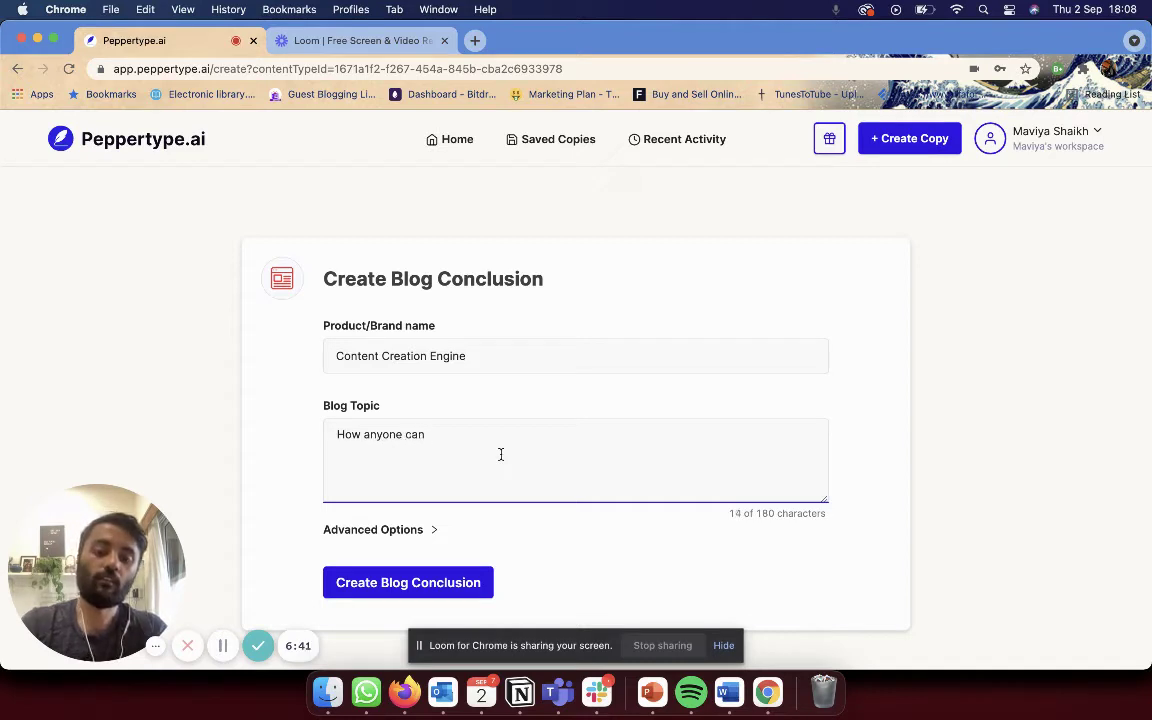
{"action": "type", "text": " create a Con"}
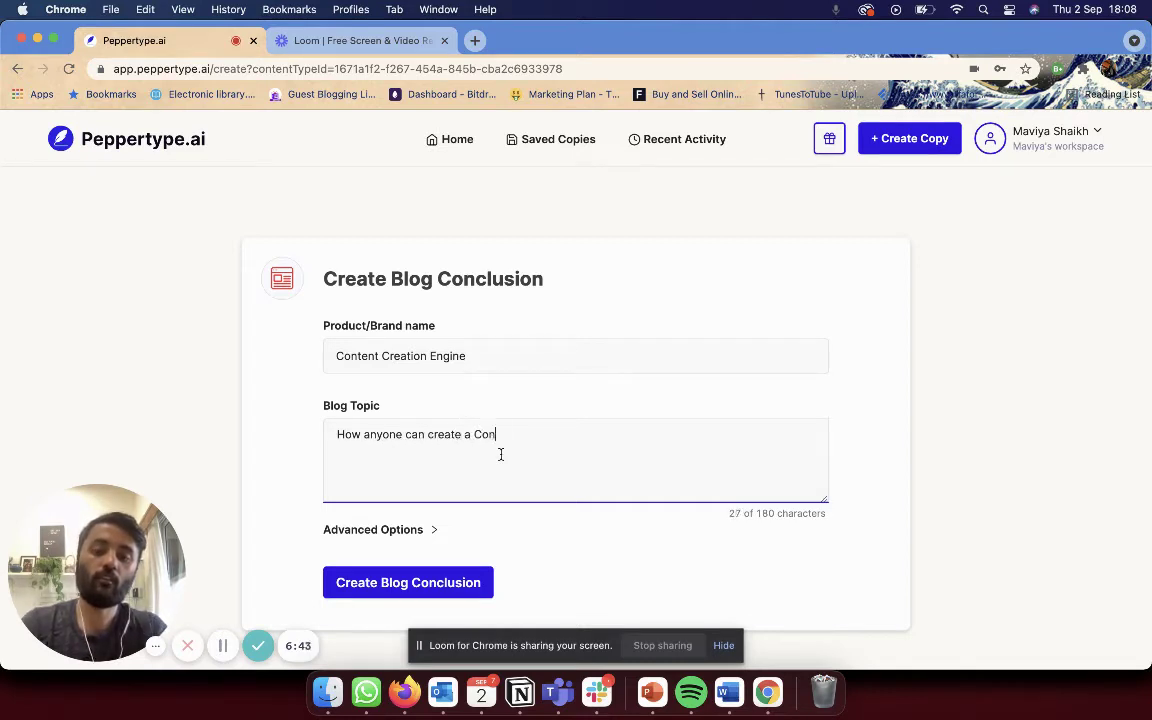
{"action": "type", "text": "tent Creatio"}
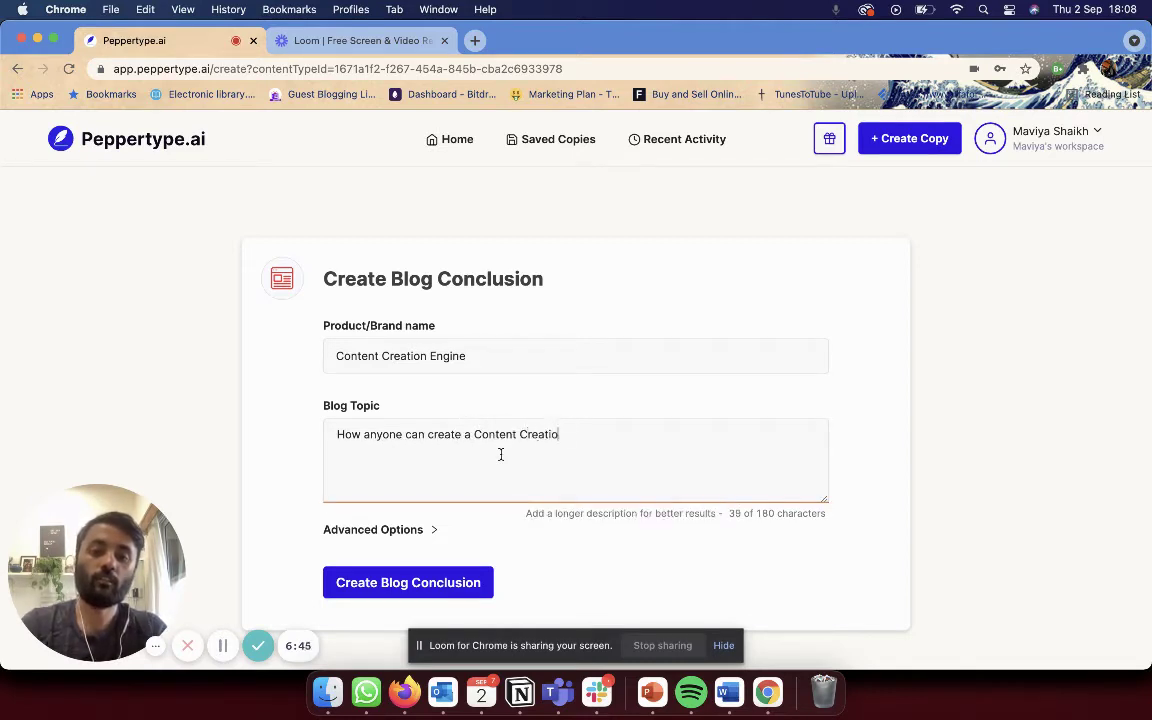
{"action": "type", "text": "n Engine for the"}
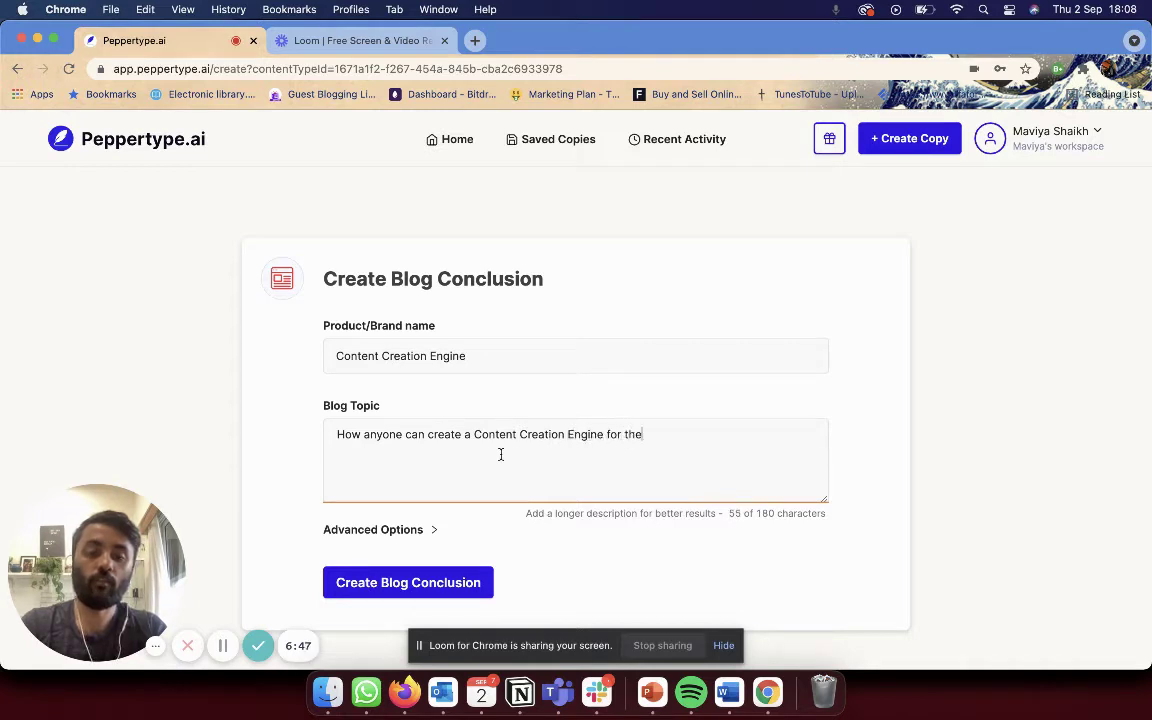
{"action": "type", "text": "ir business to "}
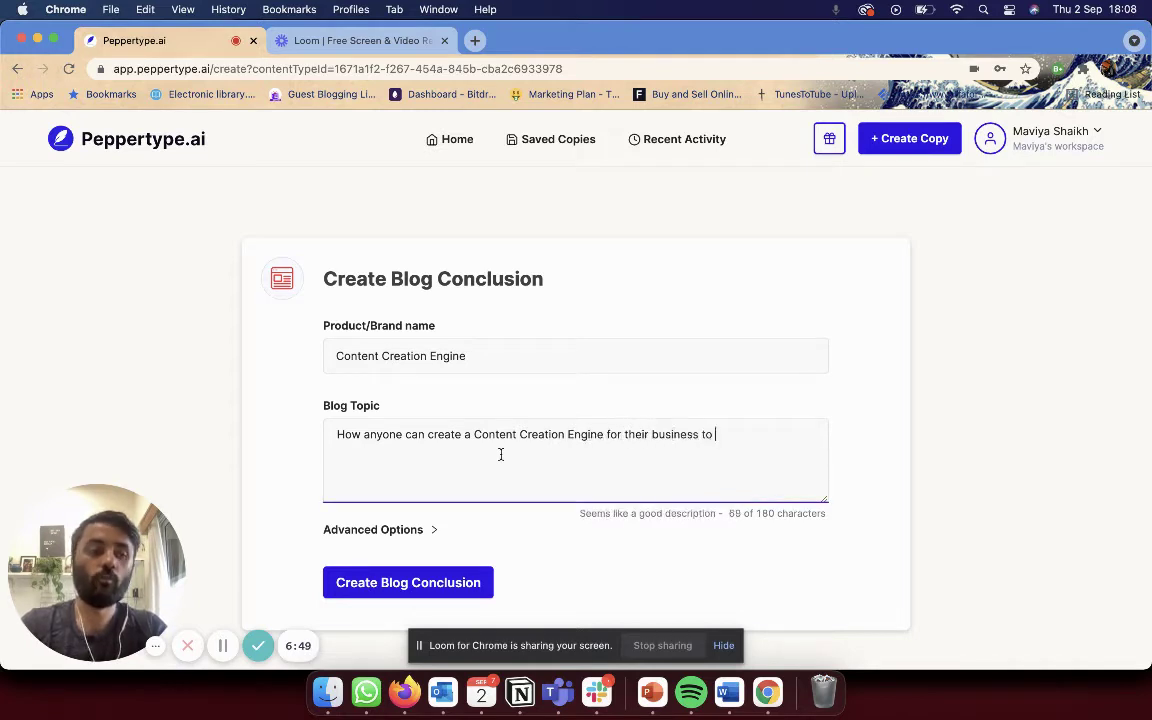
{"action": "type", "text": "start p"}
{"action": "type", "text": "ump"}
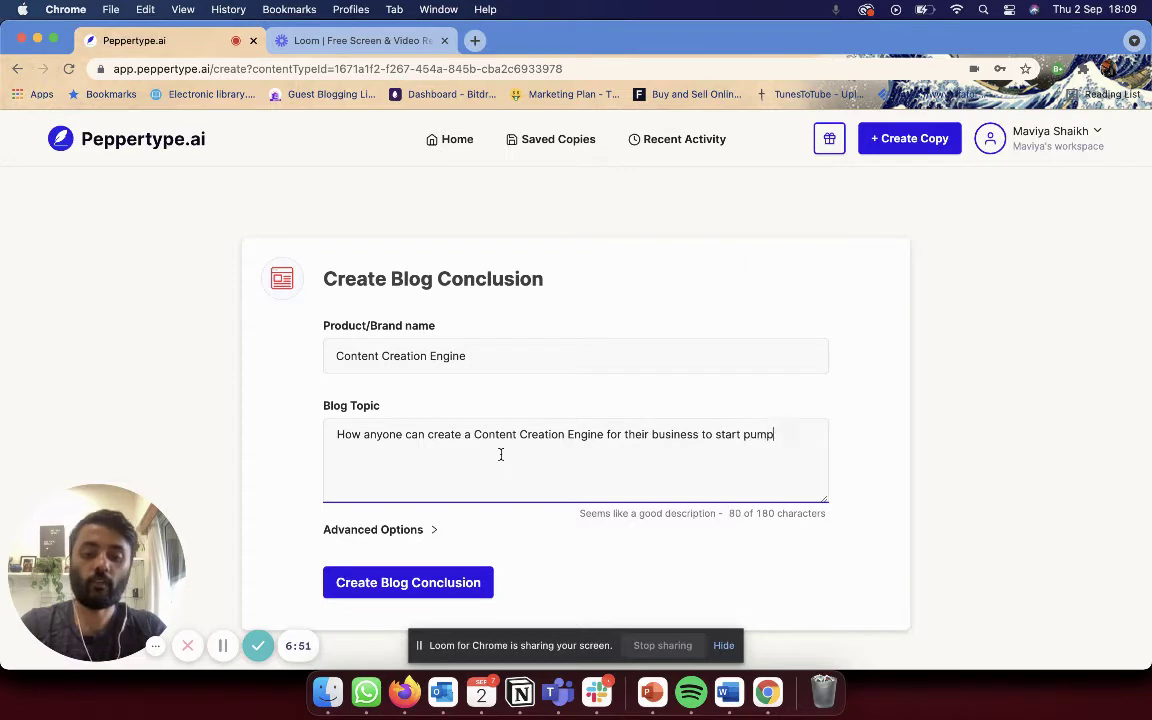
{"action": "type", "text": "ing out regu"}
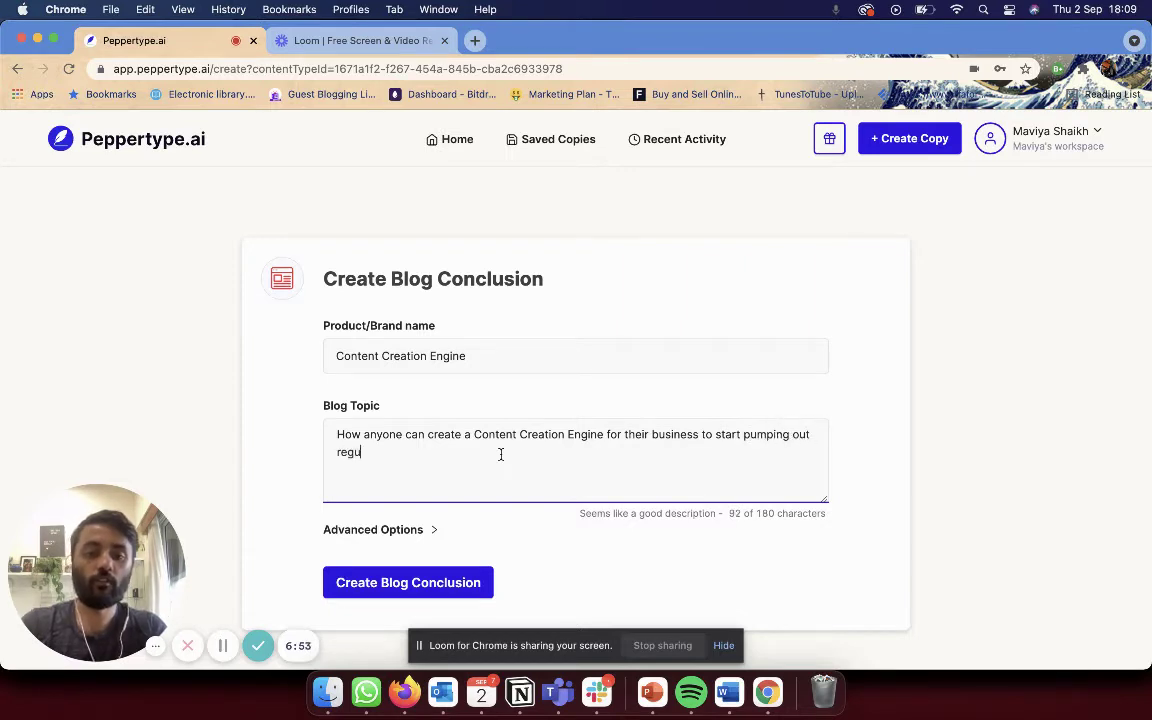
{"action": "type", "text": "lar content. Thi"}
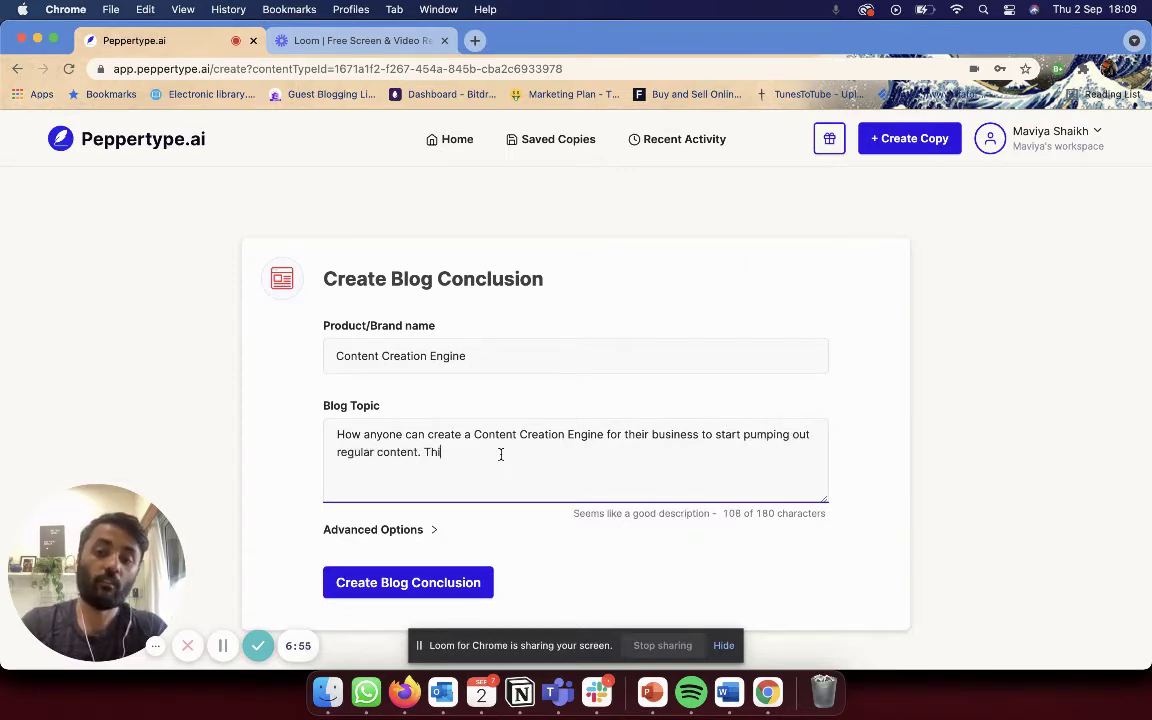
Complete the blog topic with the sentence "This is important for anyone who wants to use content marketing.".
{"action": "type", "text": "s is important for anyone"}
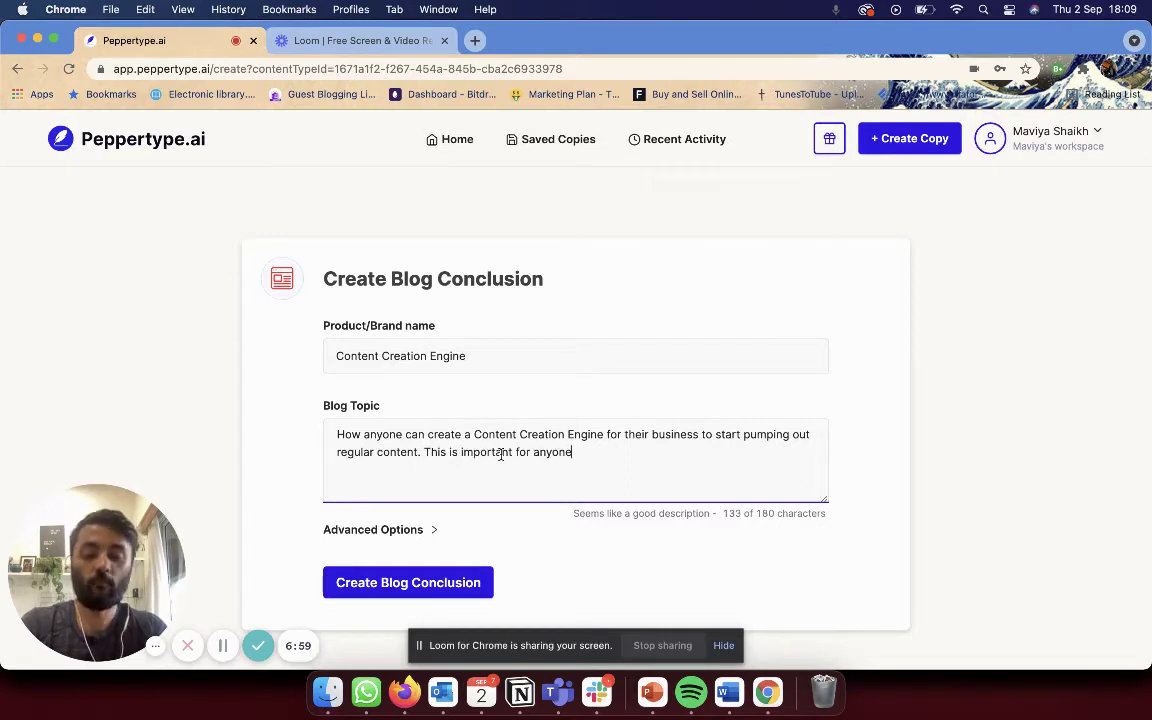
{"action": "type", "text": " who"}
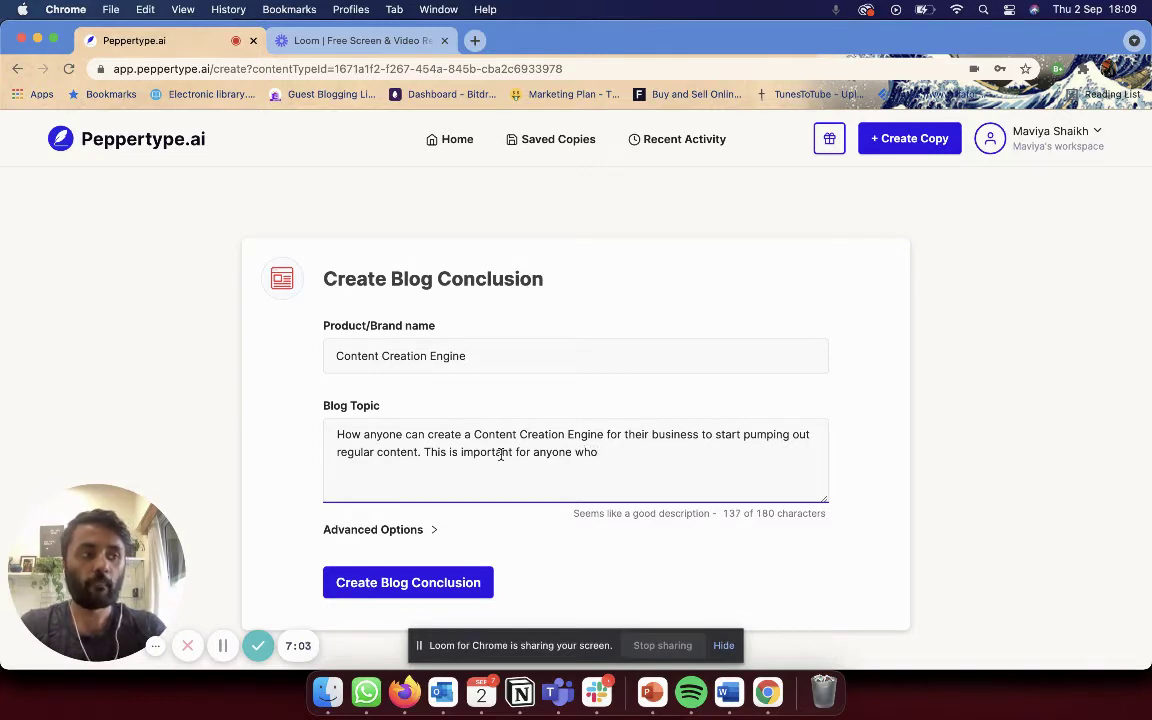
{"action": "type", "text": " wants t"}
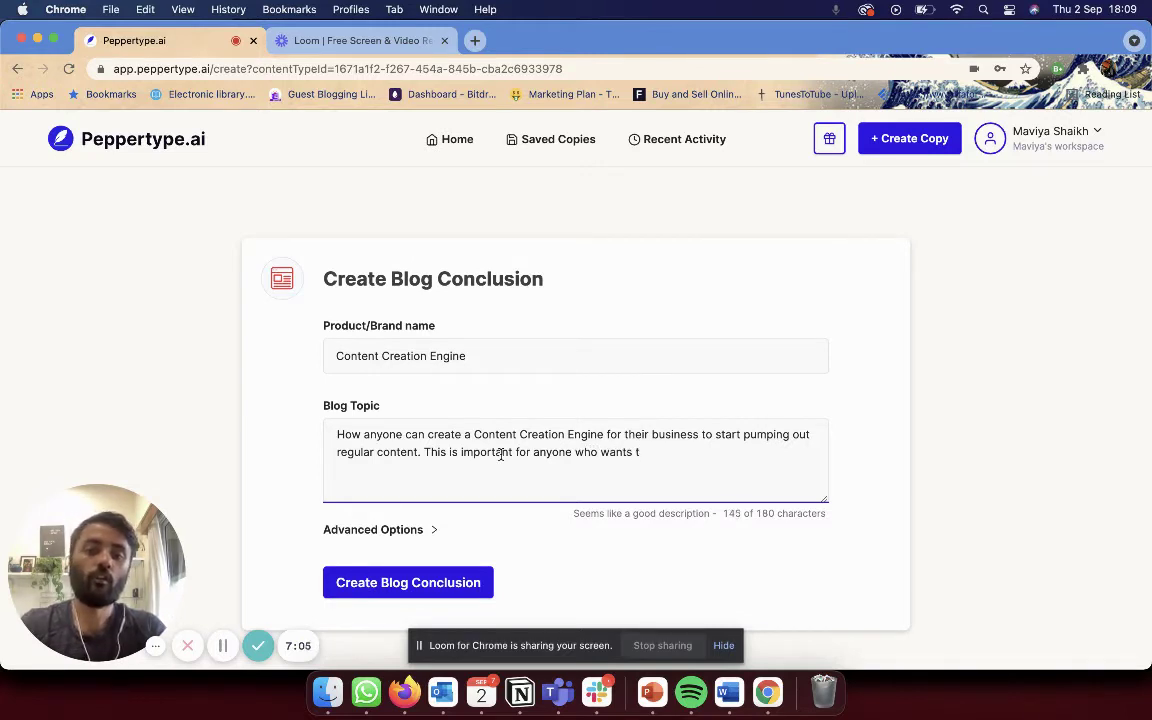
{"action": "type", "text": "o"}
{"action": "type", "text": " use c"}
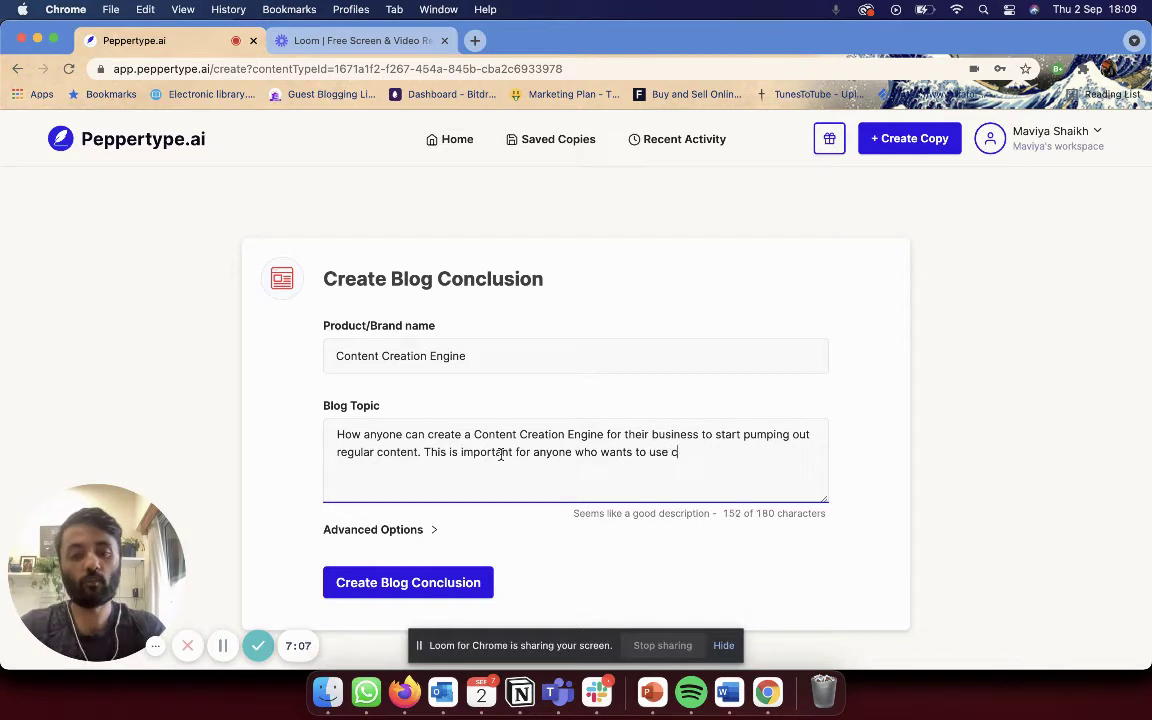
{"action": "type", "text": "ontent marketing."}
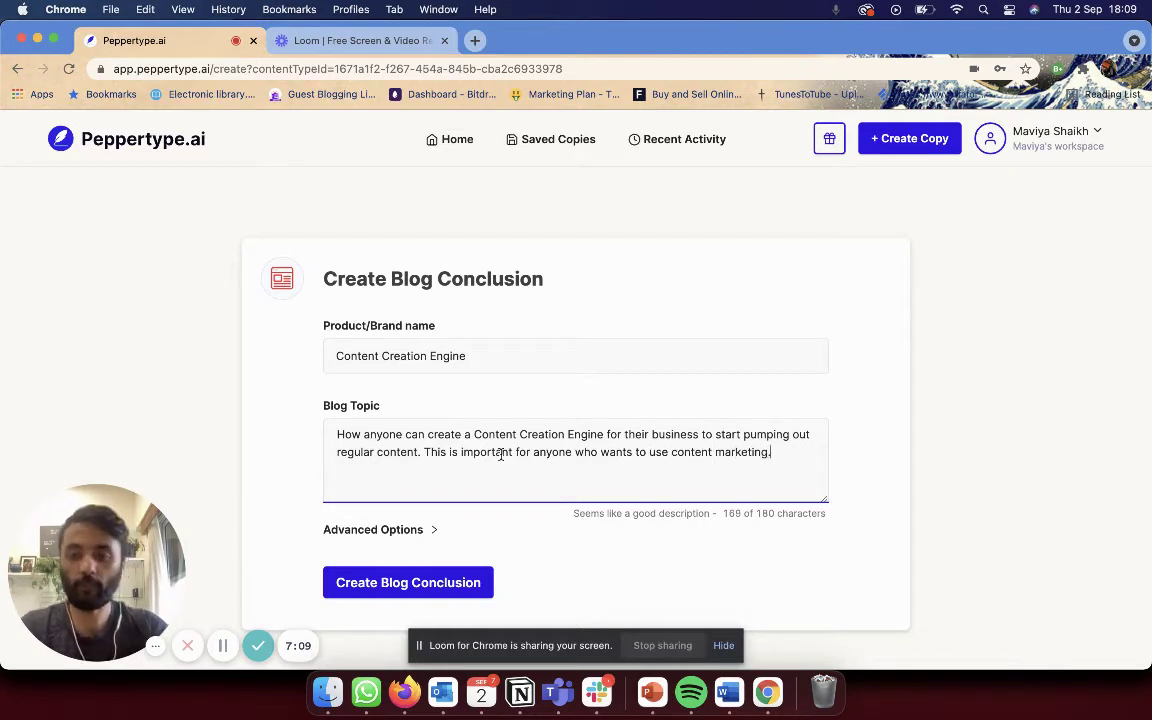
Add the advanced call to action "Follow me on Twitter" and generate the blog conclusions.
{"action": "left_click", "coordinate": [431, 530]}
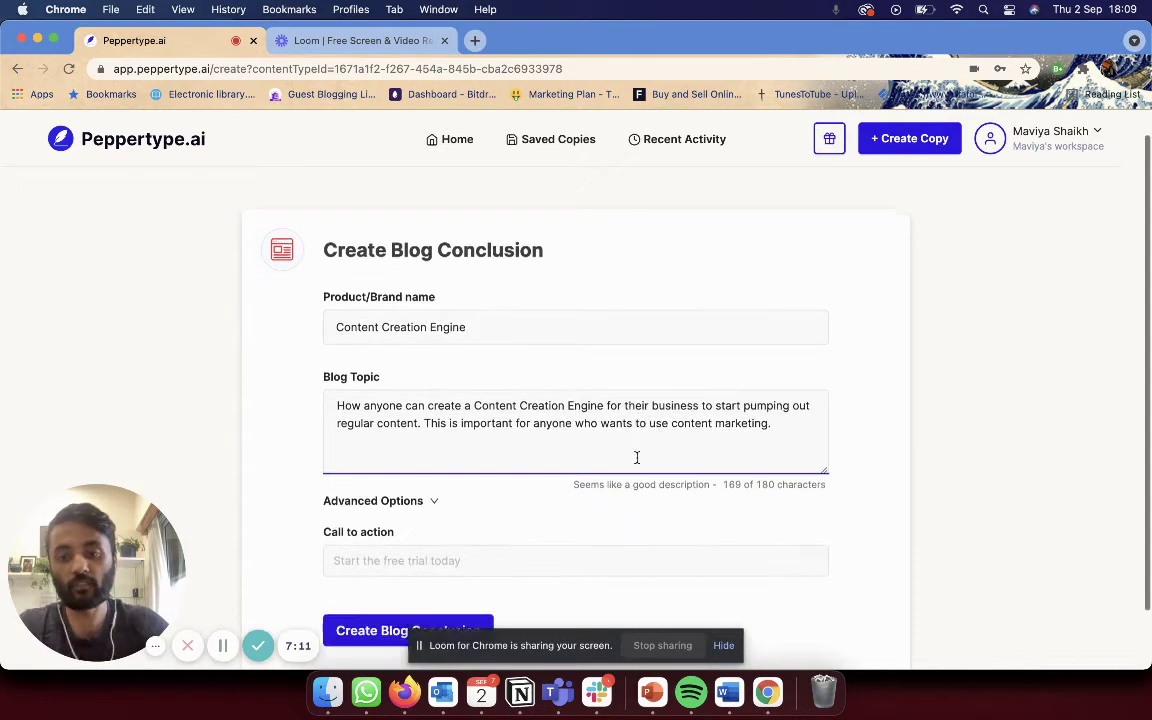
{"action": "left_click", "coordinate": [485, 535]}
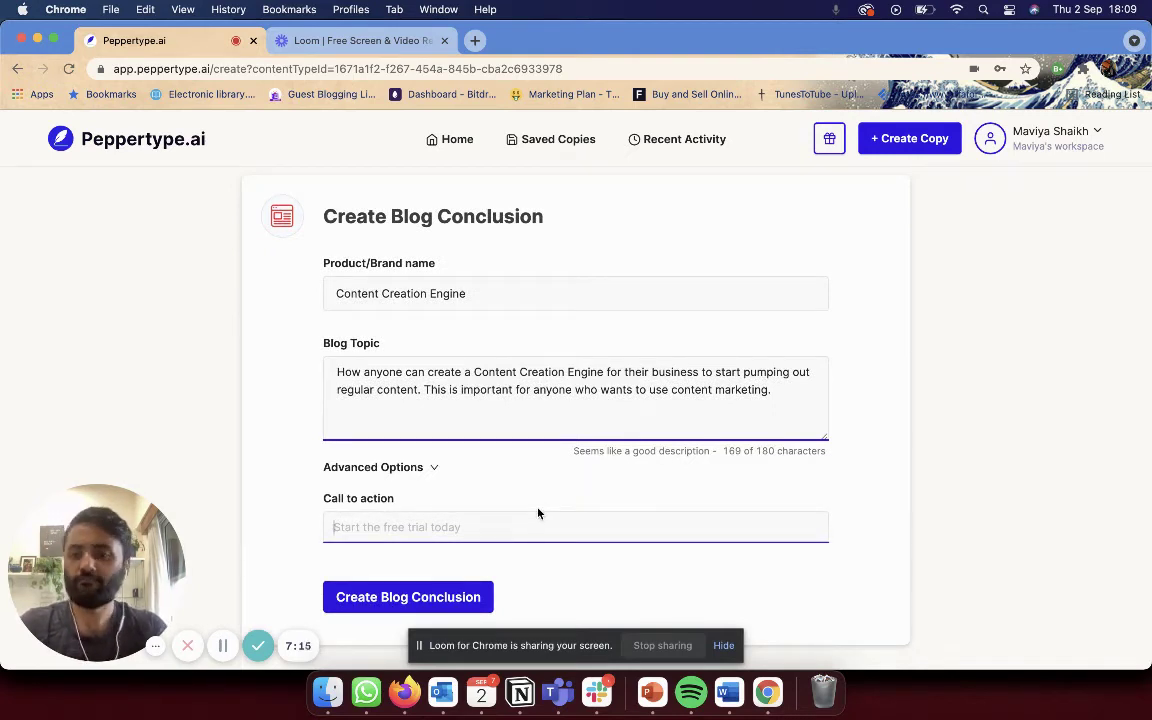
{"action": "type", "text": "Fol"}
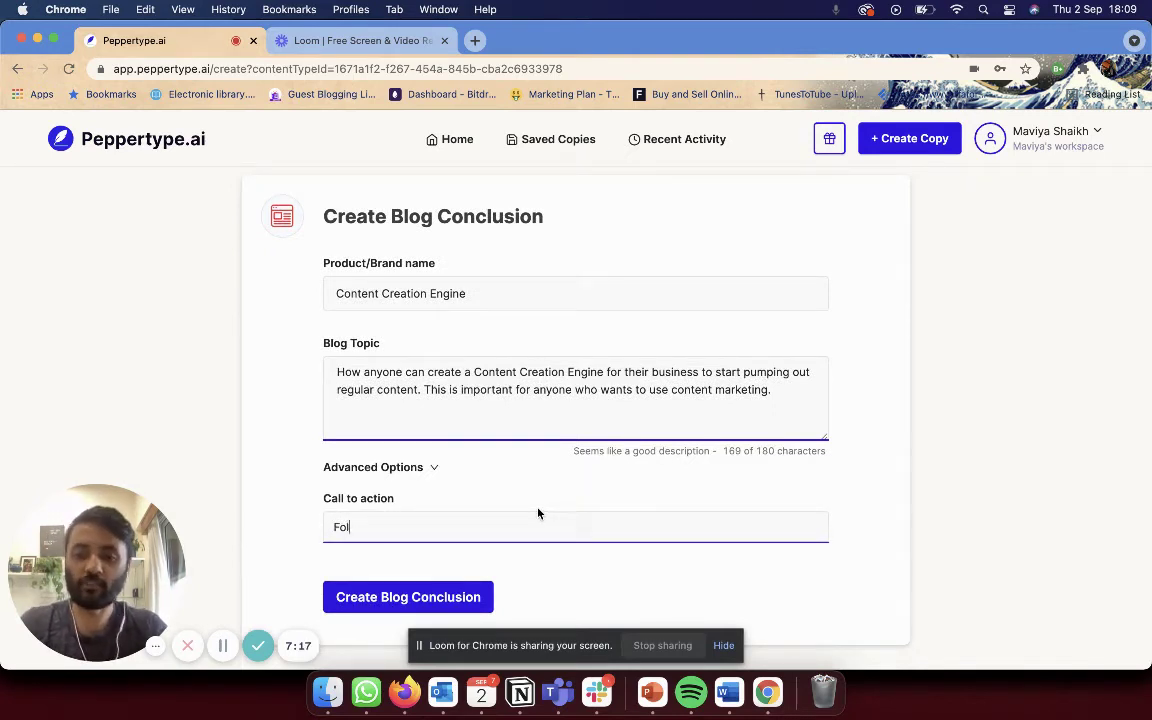
{"action": "type", "text": "low me "}
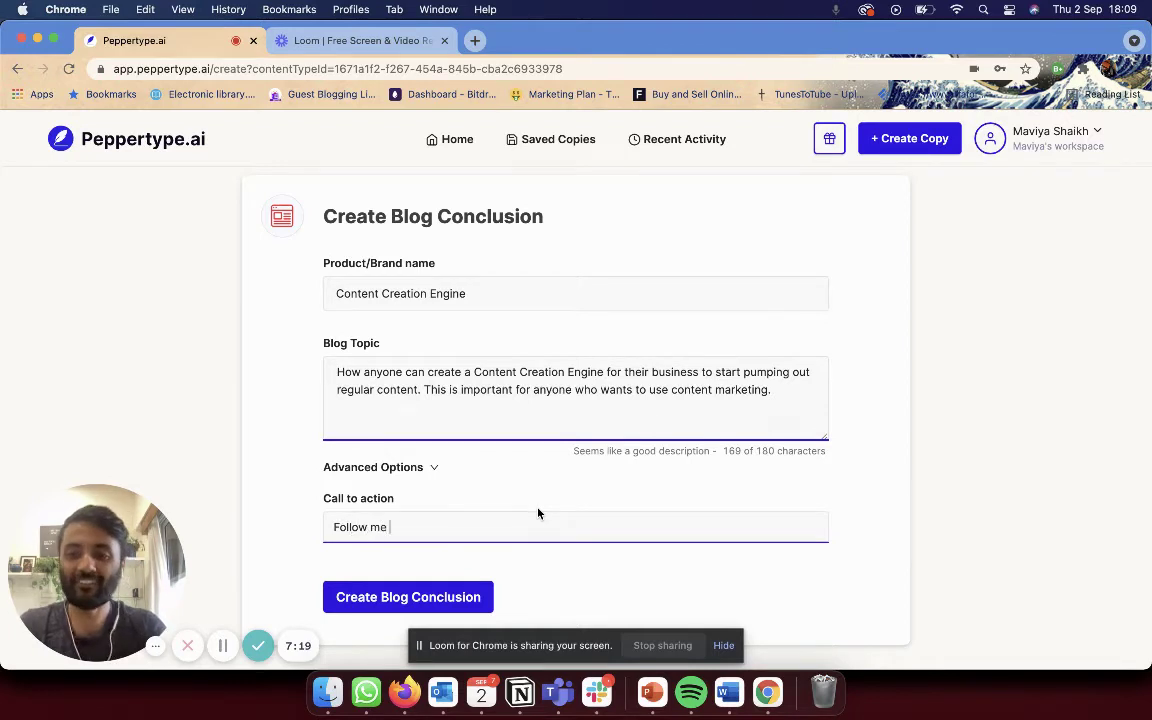
{"action": "type", "text": "on Twitter"}
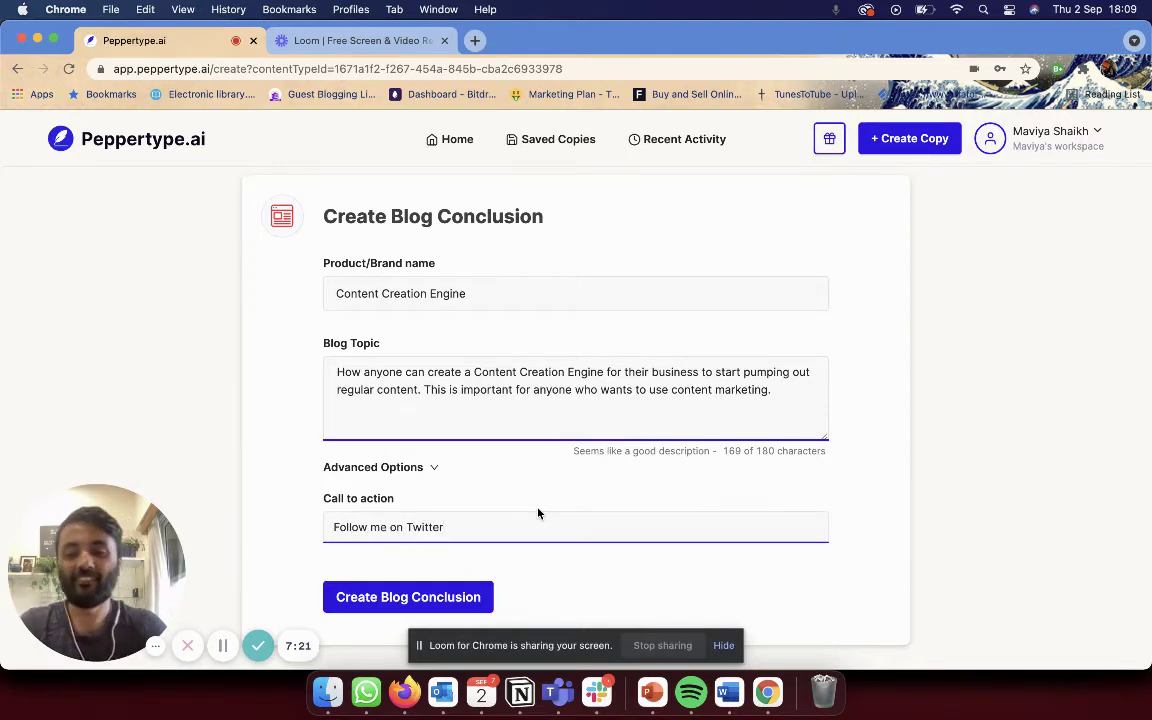
{"action": "scroll", "coordinate": [358, 569], "scroll_direction": "down", "scroll_amount": 1}
{"action": "left_click", "coordinate": [358, 566]}
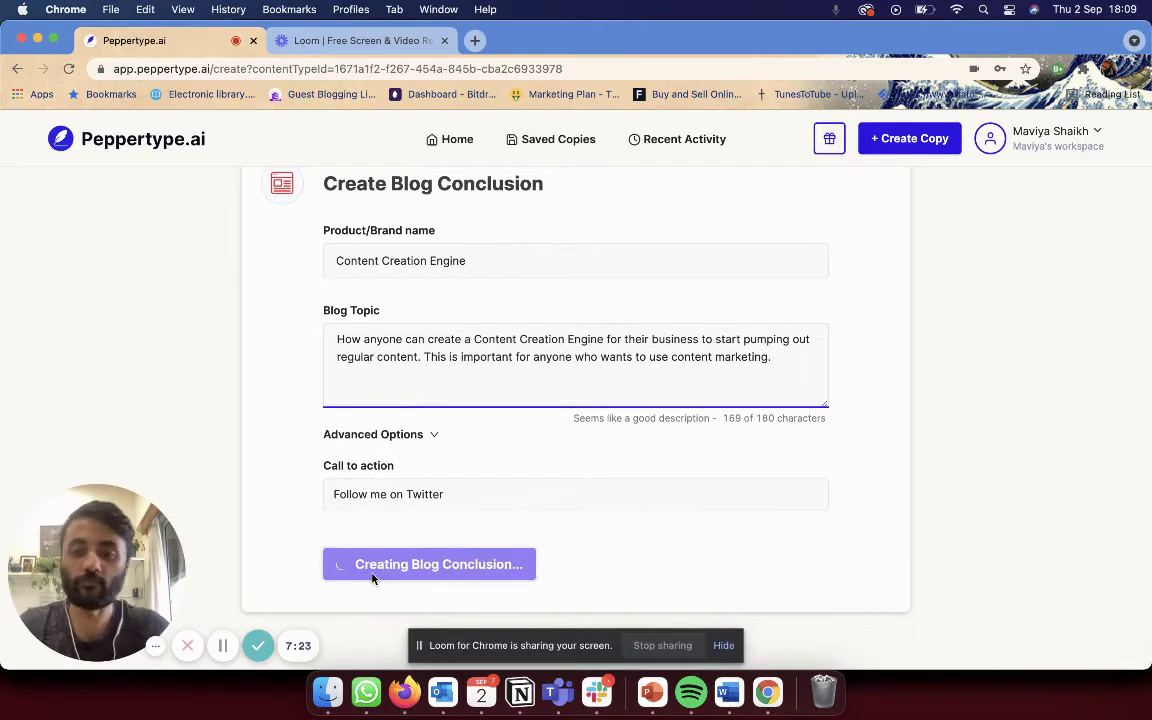
Read through all the generated blog conclusions for Content Creation Engine, from the first to the last.
{"action": "scroll", "coordinate": [921, 442], "scroll_direction": "up", "scroll_amount": 2}
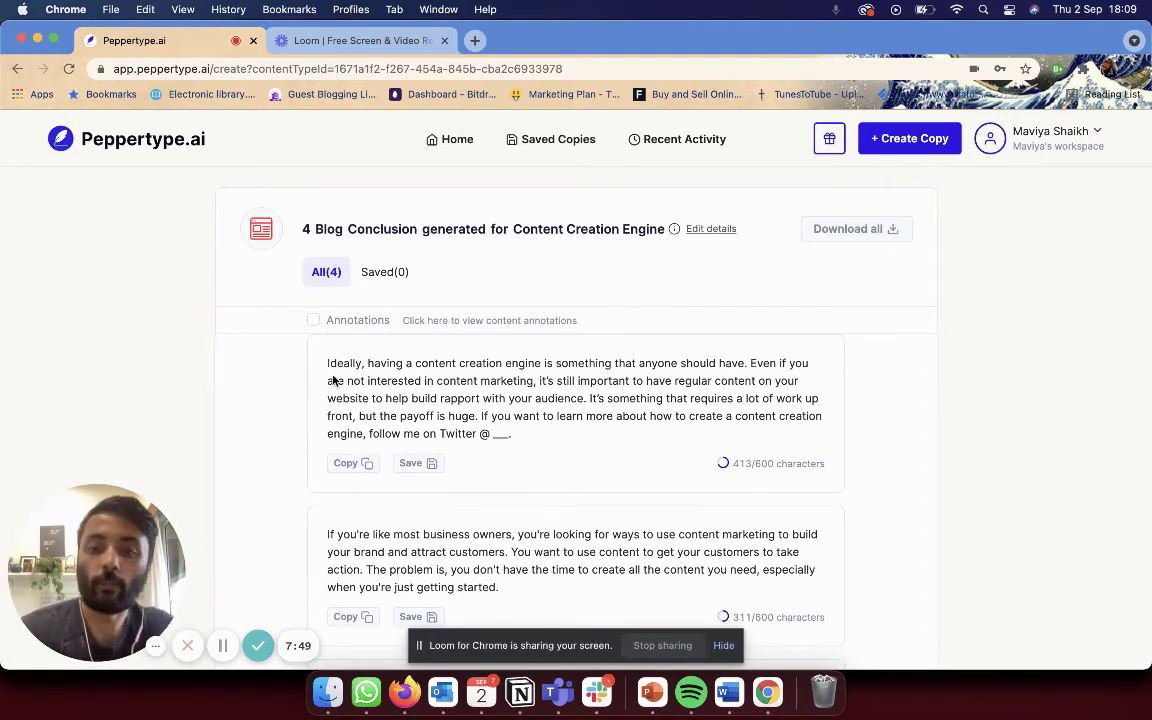
{"action": "scroll", "coordinate": [463, 435], "scroll_direction": "down", "scroll_amount": 1}
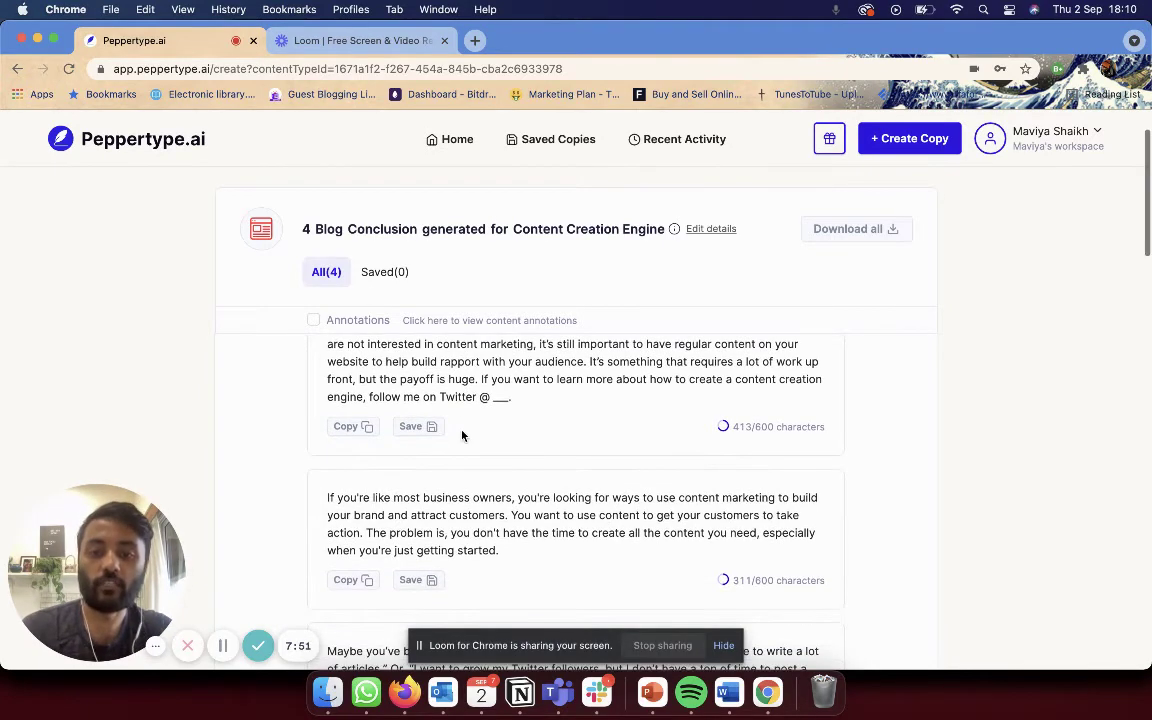
{"action": "scroll", "coordinate": [343, 497], "scroll_direction": "up", "scroll_amount": 1}
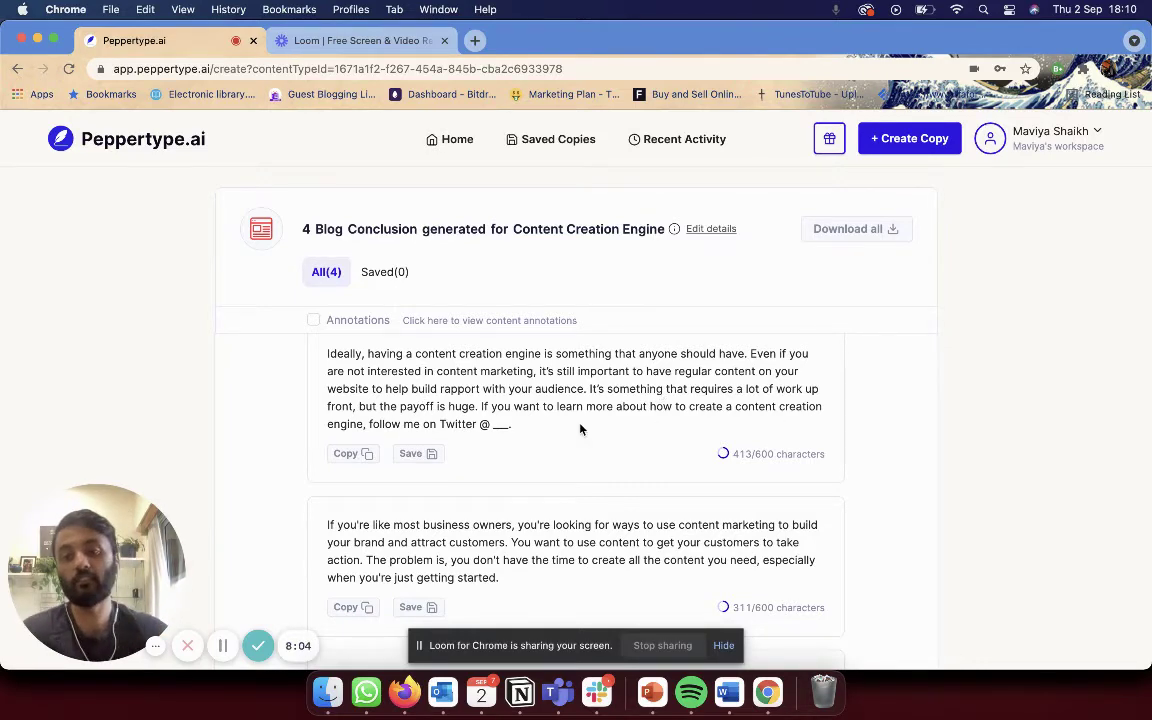
{"action": "scroll", "coordinate": [580, 430], "scroll_direction": "down", "scroll_amount": 3}
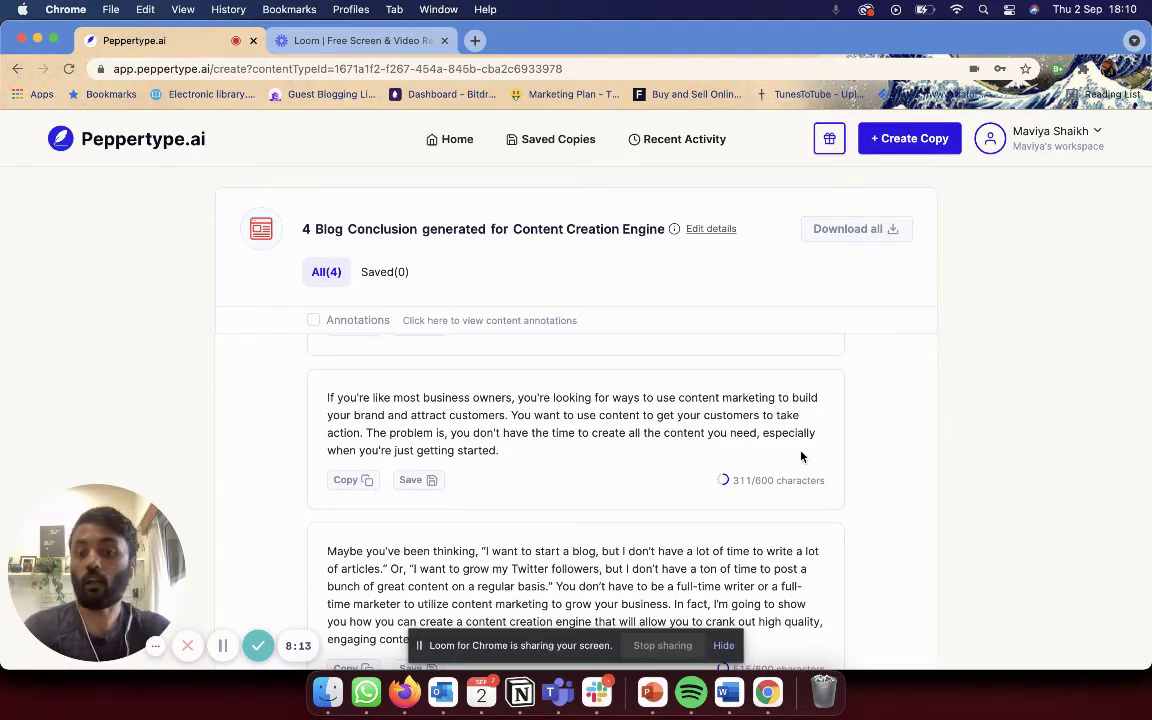
{"action": "scroll", "coordinate": [800, 456], "scroll_direction": "down", "scroll_amount": 5}
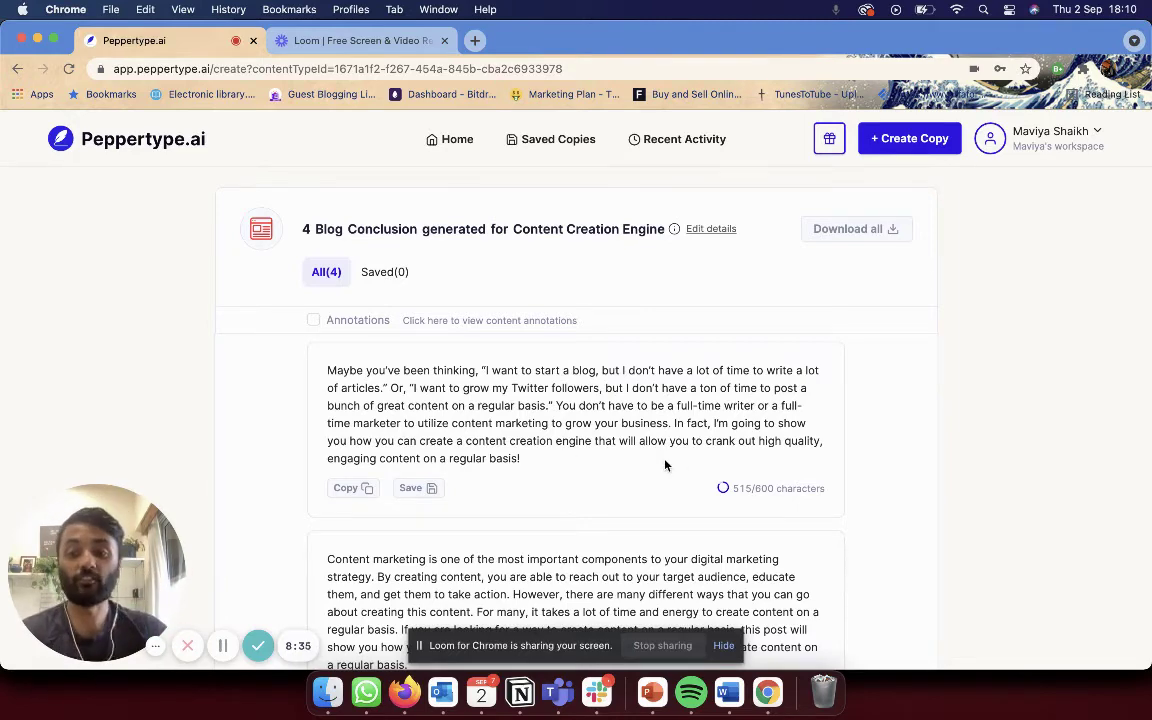
{"action": "scroll", "coordinate": [666, 464], "scroll_direction": "down", "scroll_amount": 3}
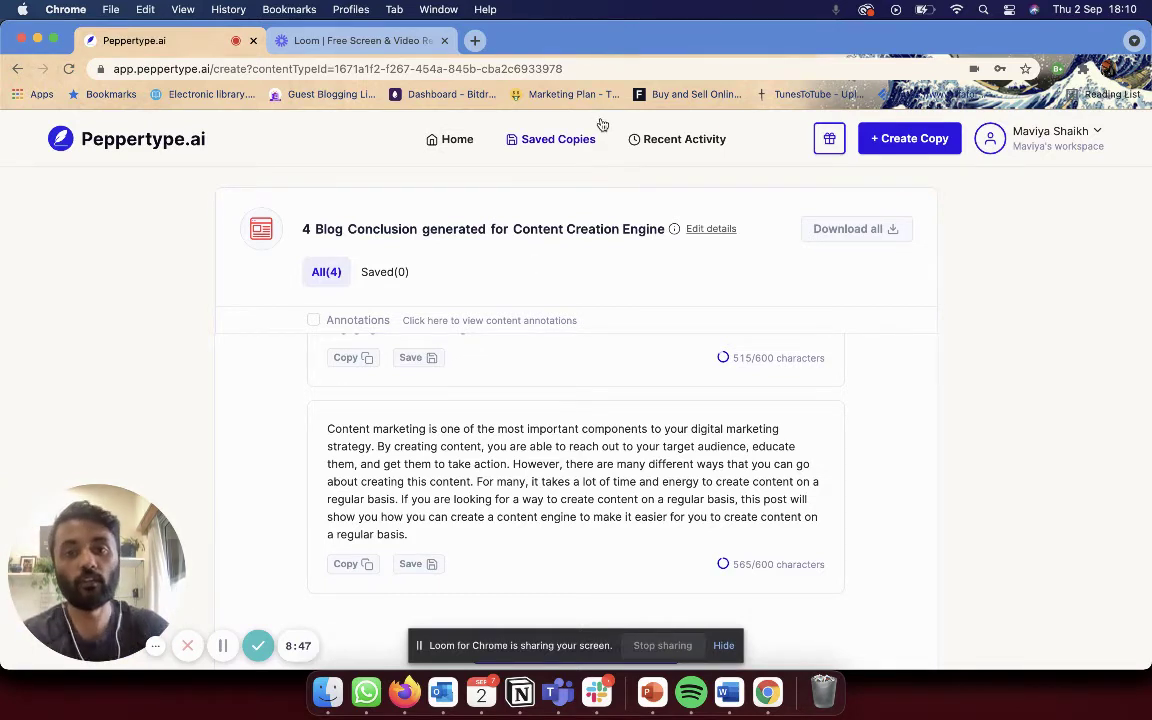
{"action": "scroll", "coordinate": [576, 159], "scroll_direction": "up", "scroll_amount": 5}
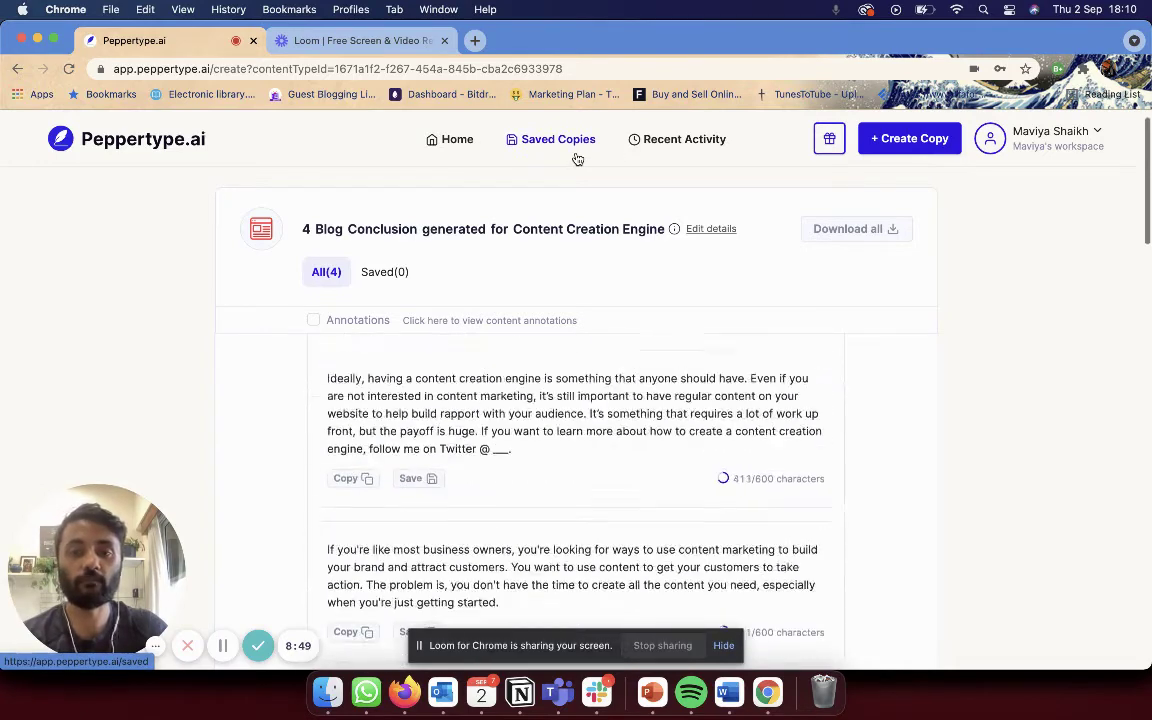
Look over the recent activity list of past content requests and return to the home page.
{"action": "left_click", "coordinate": [679, 139]}
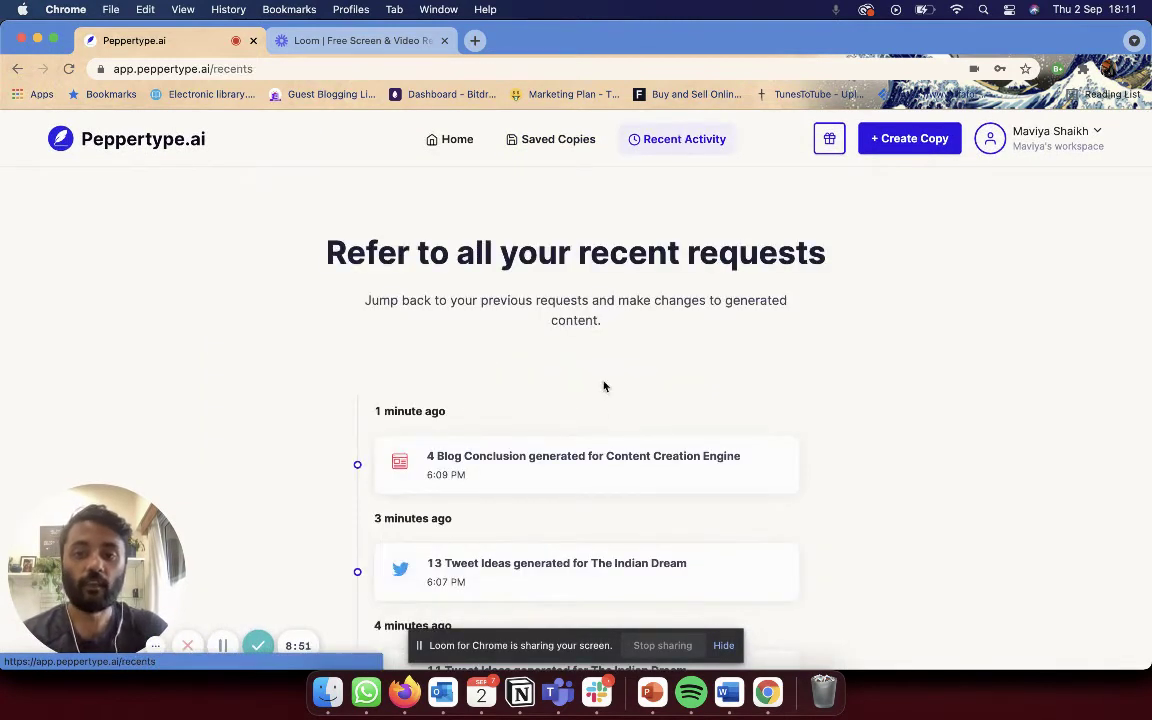
{"action": "scroll", "coordinate": [748, 414], "scroll_direction": "down", "scroll_amount": 1}
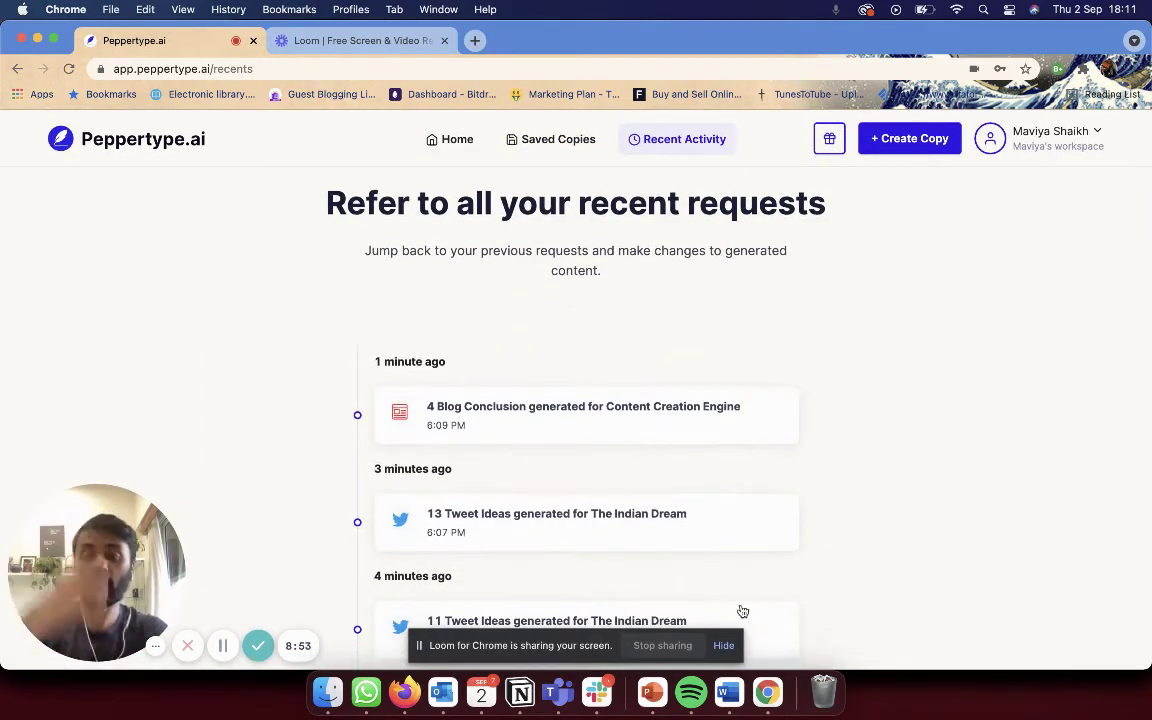
{"action": "scroll", "coordinate": [550, 393], "scroll_direction": "down", "scroll_amount": 1}
{"action": "scroll", "coordinate": [551, 393], "scroll_direction": "down", "scroll_amount": 1}
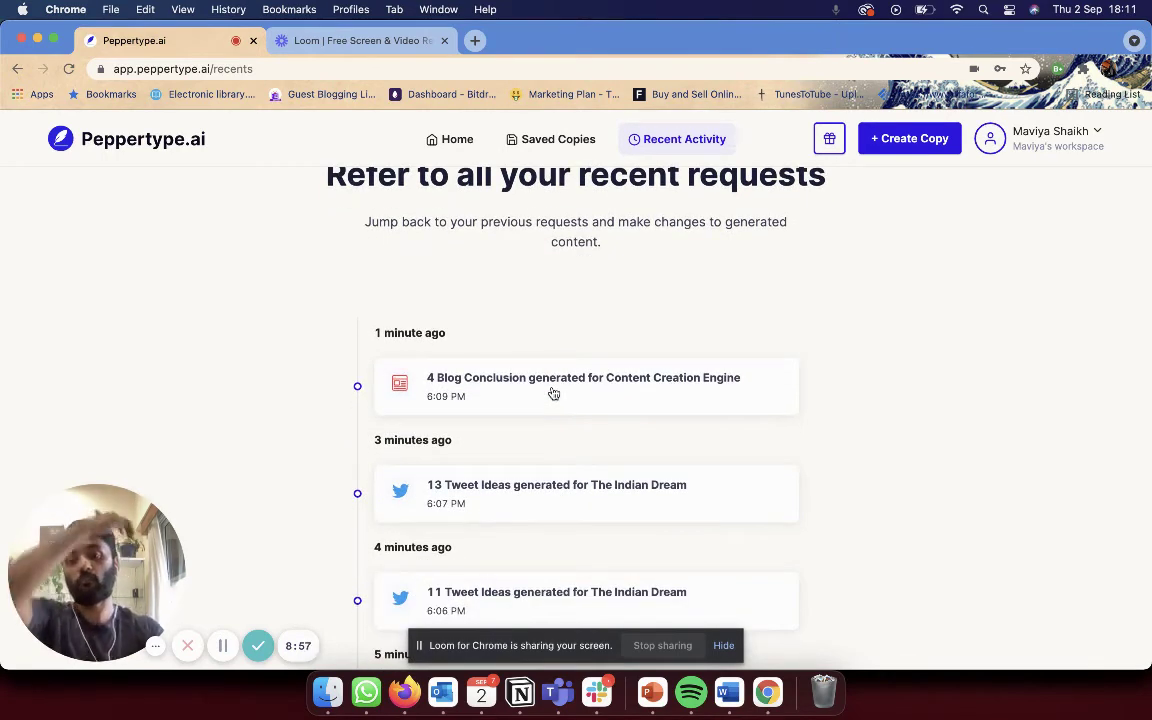
{"action": "scroll", "coordinate": [552, 458], "scroll_direction": "down", "scroll_amount": 5}
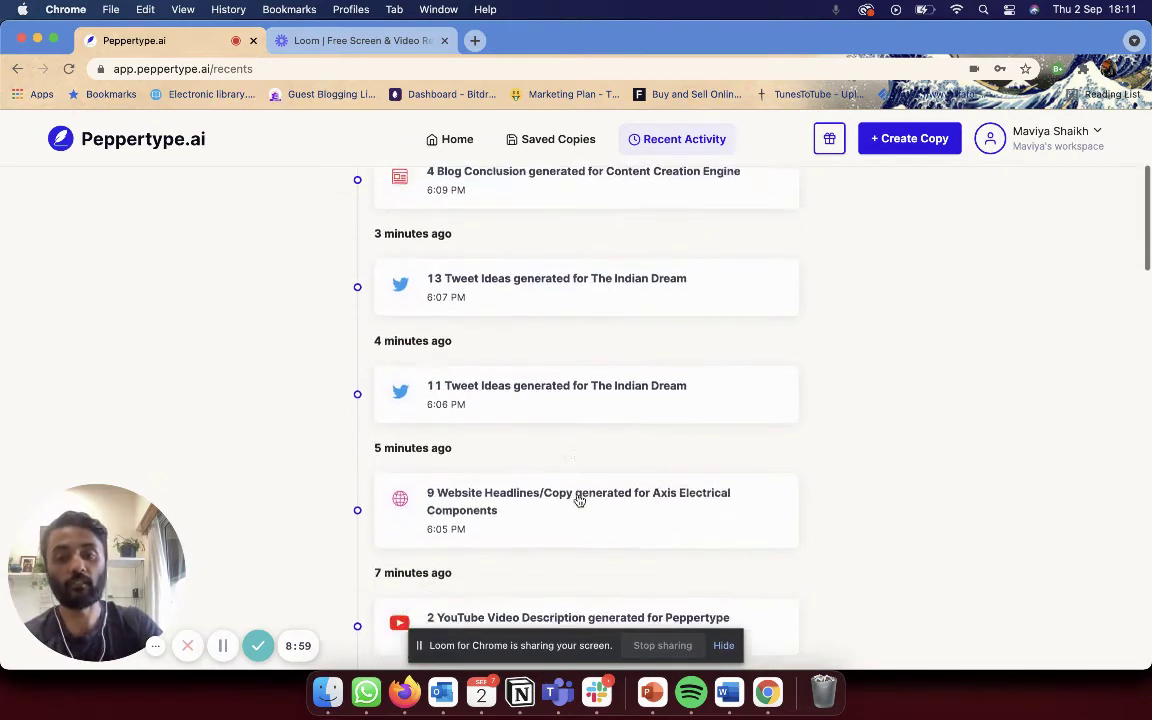
{"action": "scroll", "coordinate": [748, 532], "scroll_direction": "down", "scroll_amount": 3}
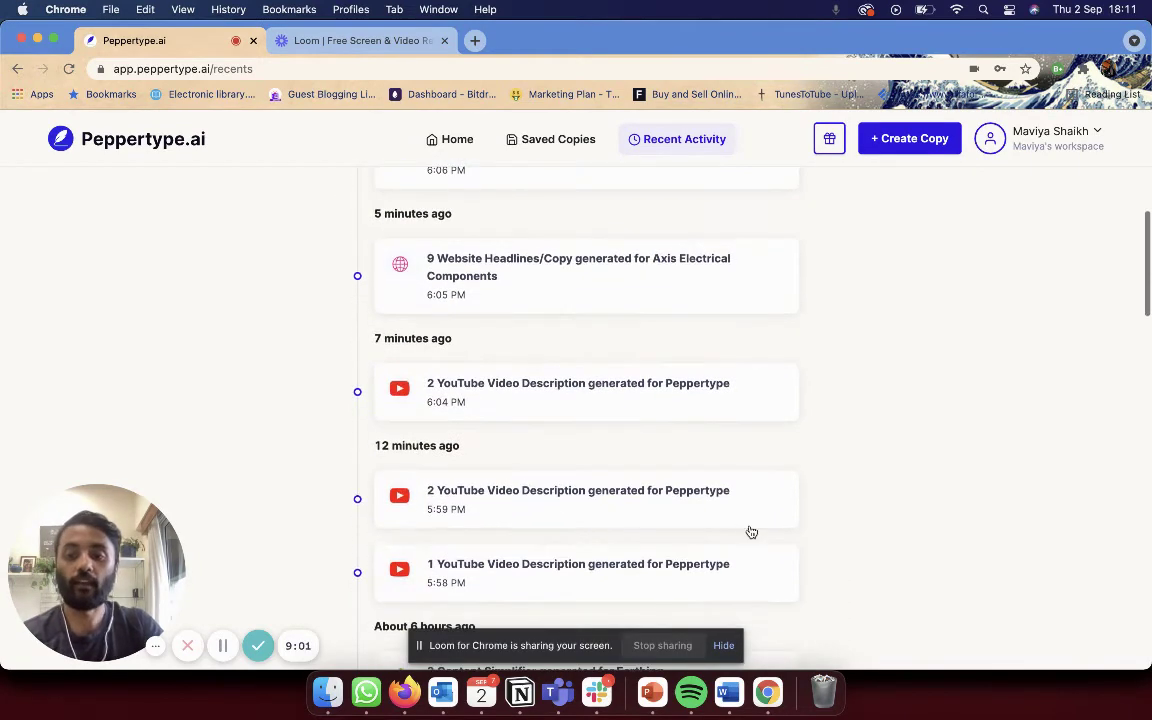
{"action": "scroll", "coordinate": [874, 334], "scroll_direction": "up", "scroll_amount": 10}
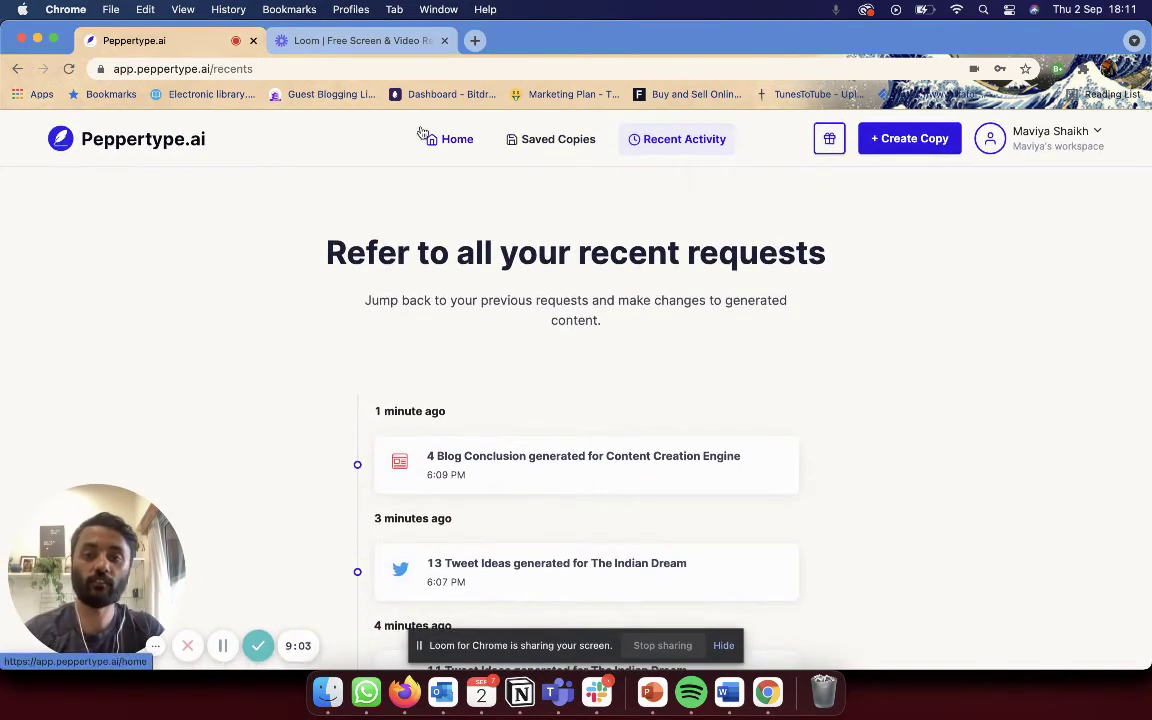
{"action": "left_click", "coordinate": [466, 147]}
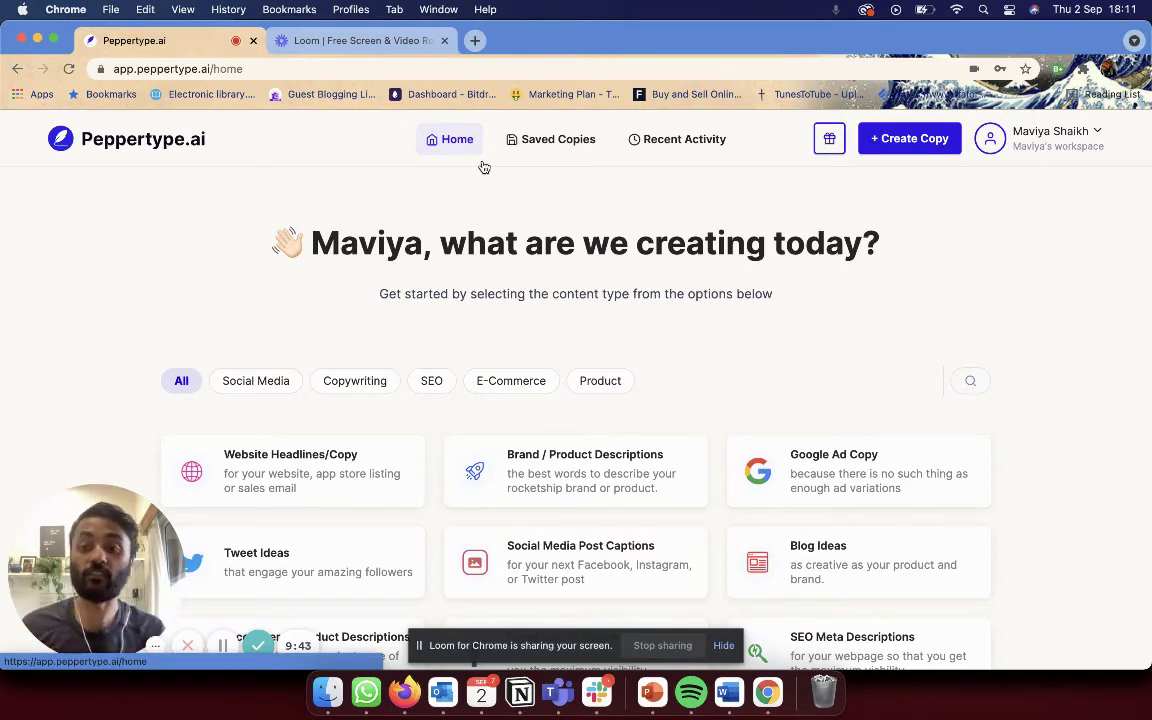
Find the Content Rewriter content type on the home page and open its creation form.
{"action": "scroll", "coordinate": [995, 257], "scroll_direction": "down", "scroll_amount": 10}
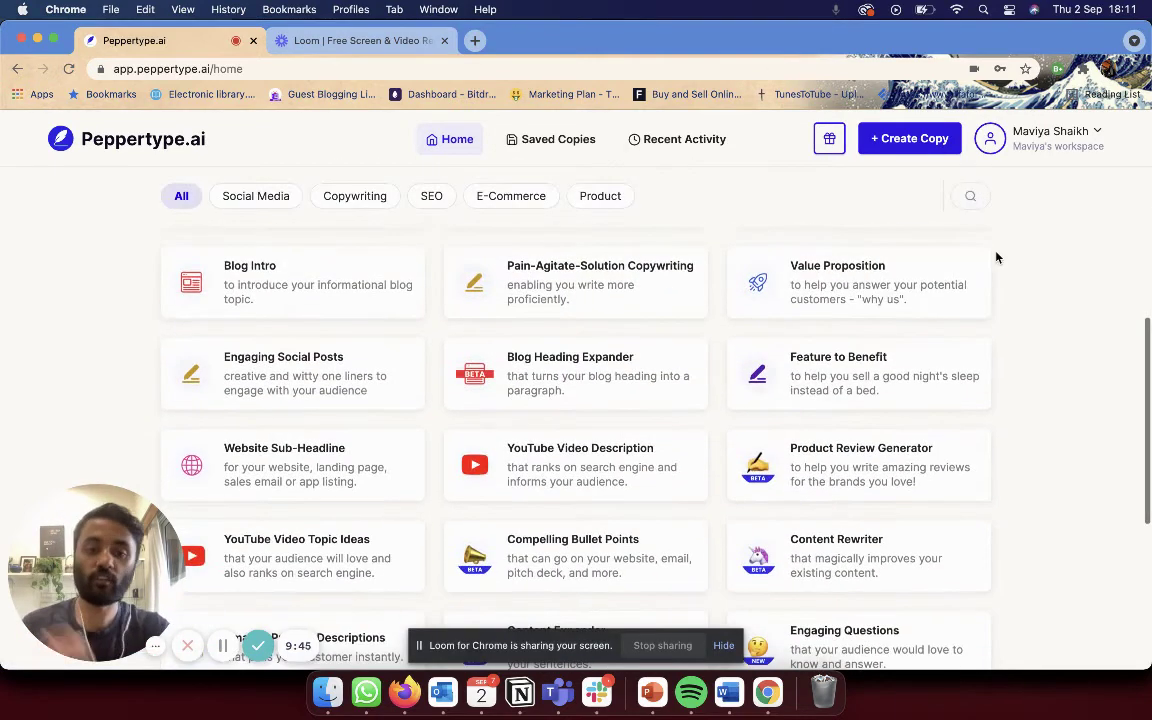
{"action": "scroll", "coordinate": [1101, 442], "scroll_direction": "down", "scroll_amount": 5}
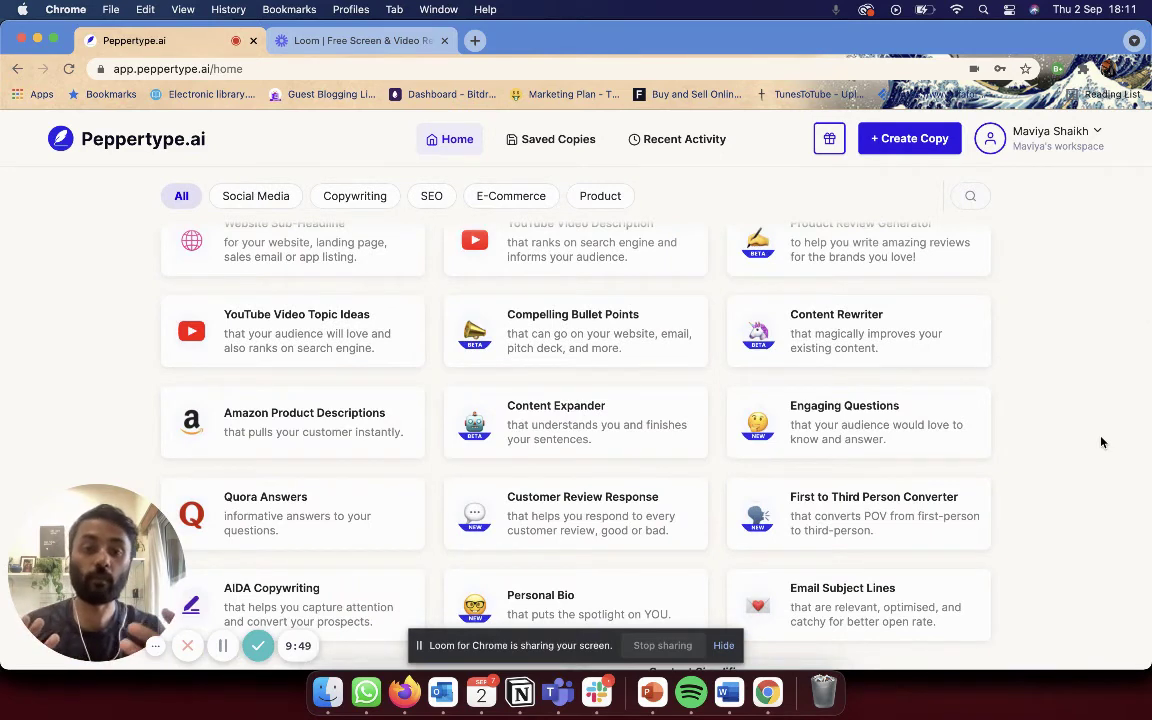
{"action": "left_click", "coordinate": [873, 338]}
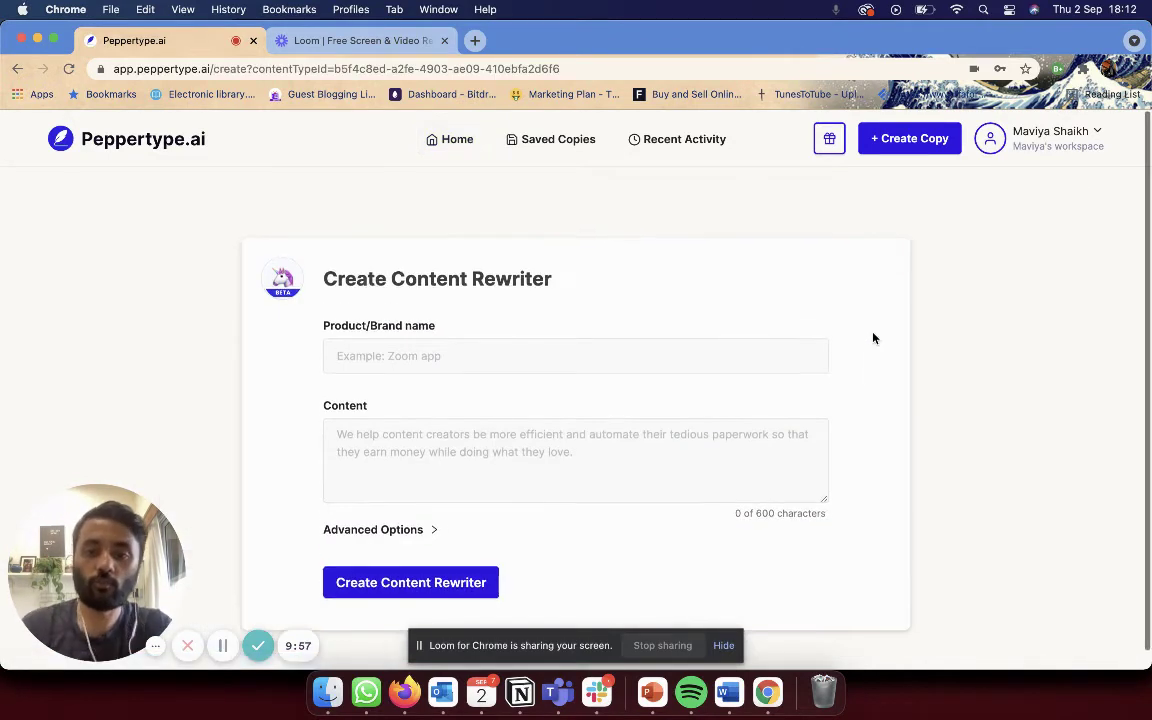
{"action": "left_click", "coordinate": [610, 363]}
{"action": "left_click", "coordinate": [967, 283]}
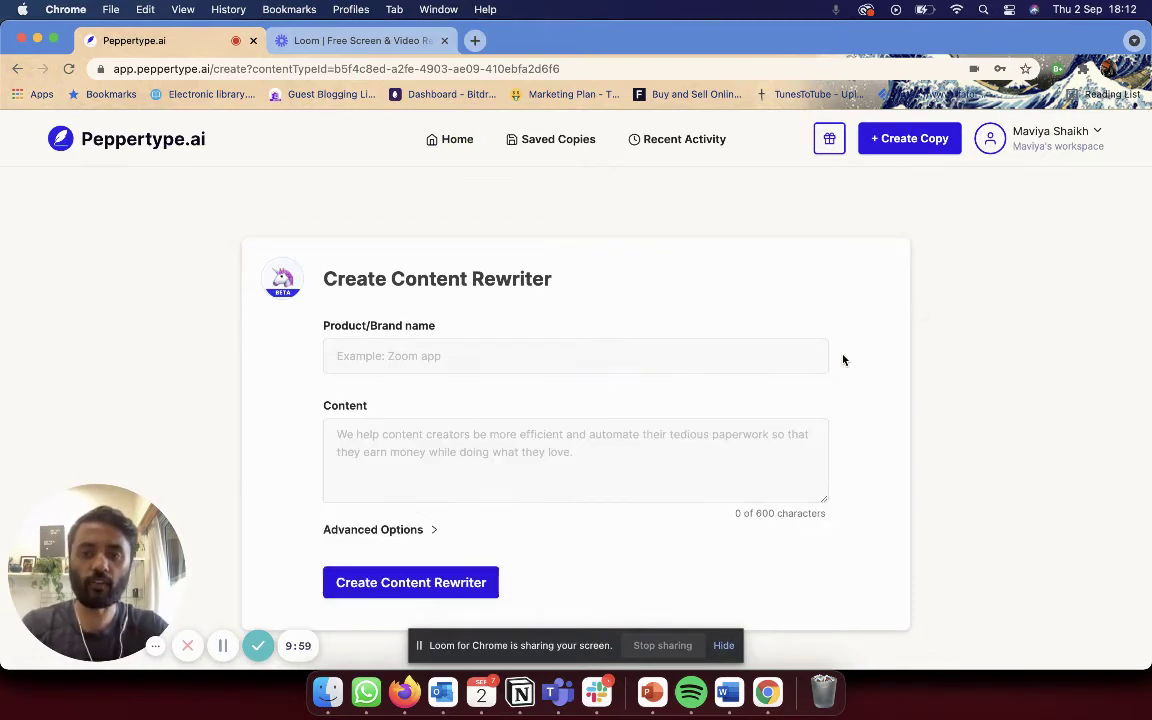
Switch to Word, where the Content Creation Engine document is open.
{"action": "scroll", "coordinate": [761, 478], "scroll_direction": "down", "scroll_amount": 1}
{"action": "key", "text": "super+Tab"}
{"action": "key", "text": "super+Tab"}
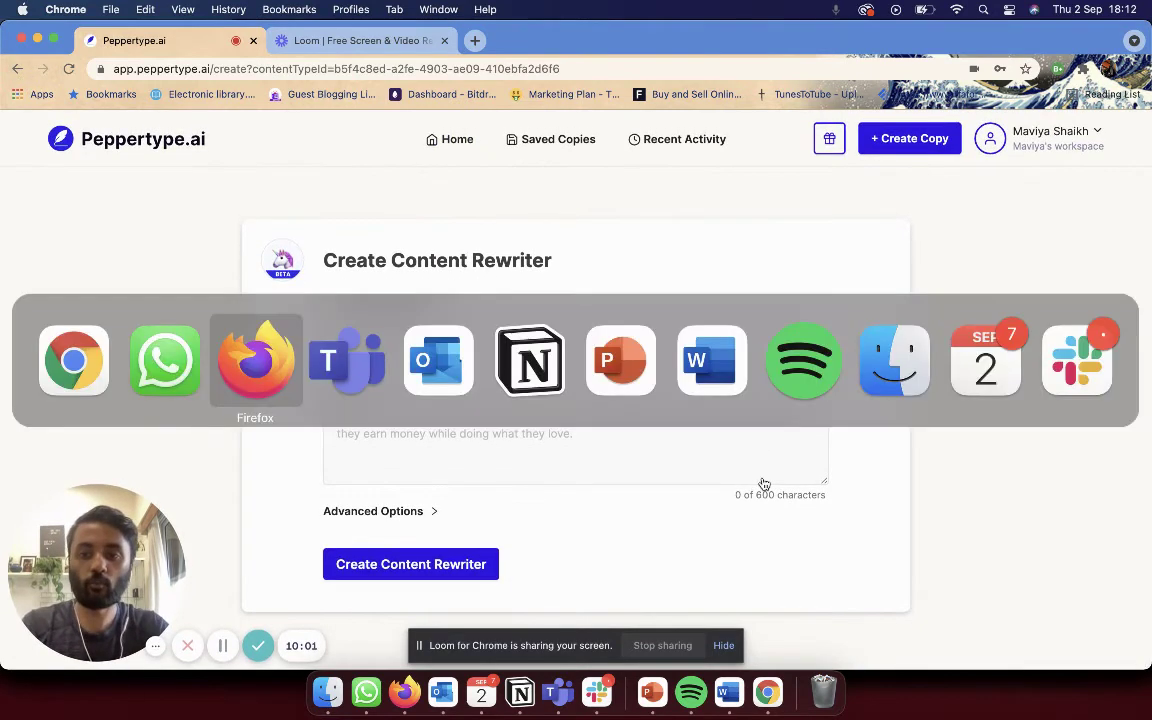
{"action": "key", "text": "super+Tab"}
{"action": "key", "text": "super+Tab"}
{"action": "key", "text": "super+Tab"}
{"action": "key", "text": "super+shift+Tab"}
{"action": "key", "text": "super+Tab"}
{"action": "key", "text": "super+Tab"}
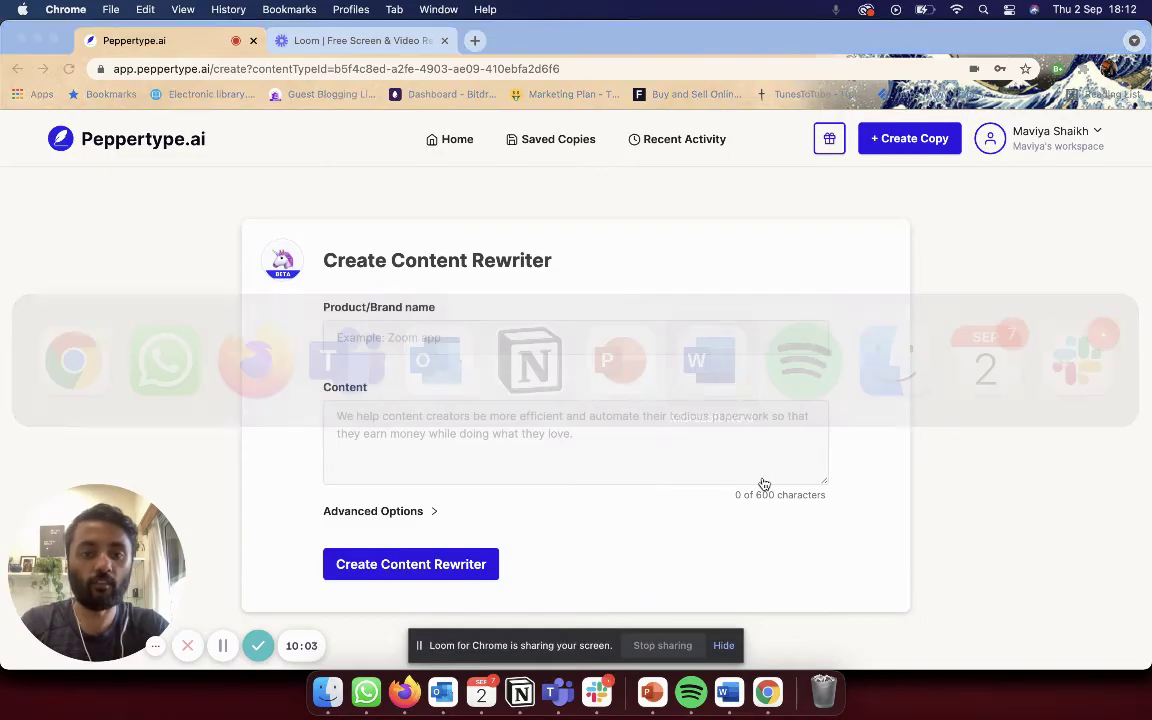
Copy the document paragraph beginning "Distribution has always been my Achilles heel" into the rewriter's Content field.
{"action": "scroll", "coordinate": [703, 442], "scroll_direction": "down", "scroll_amount": 20}
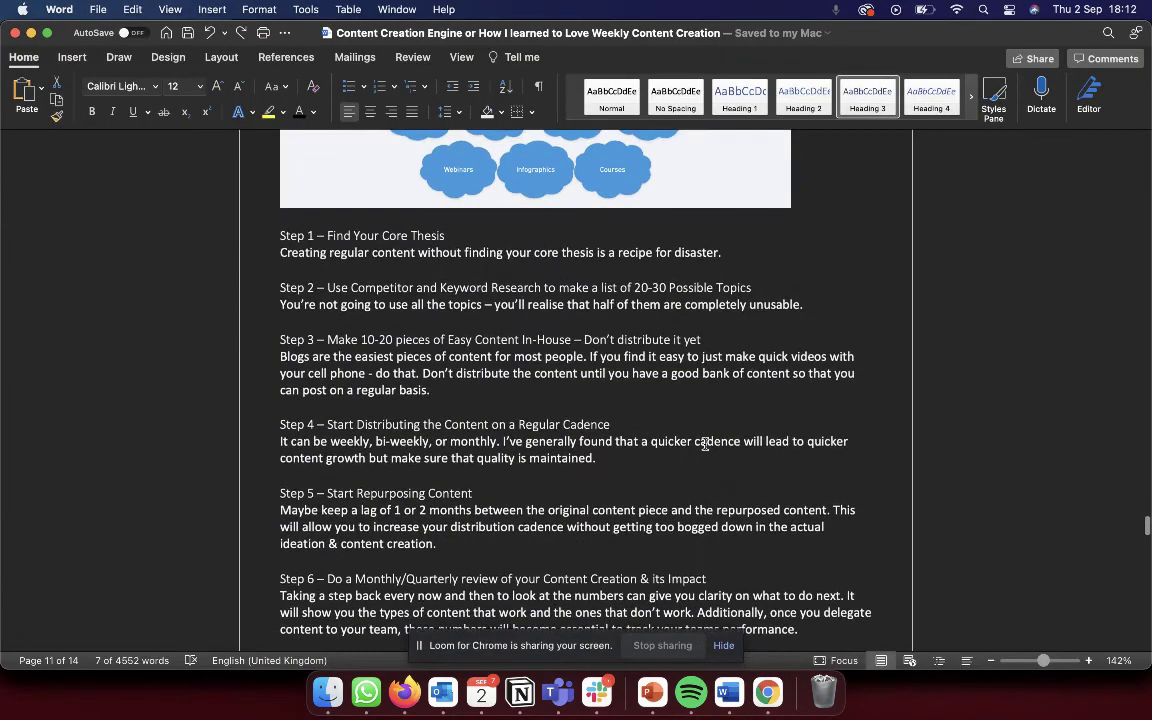
{"action": "scroll", "coordinate": [703, 442], "scroll_direction": "up", "scroll_amount": 3}
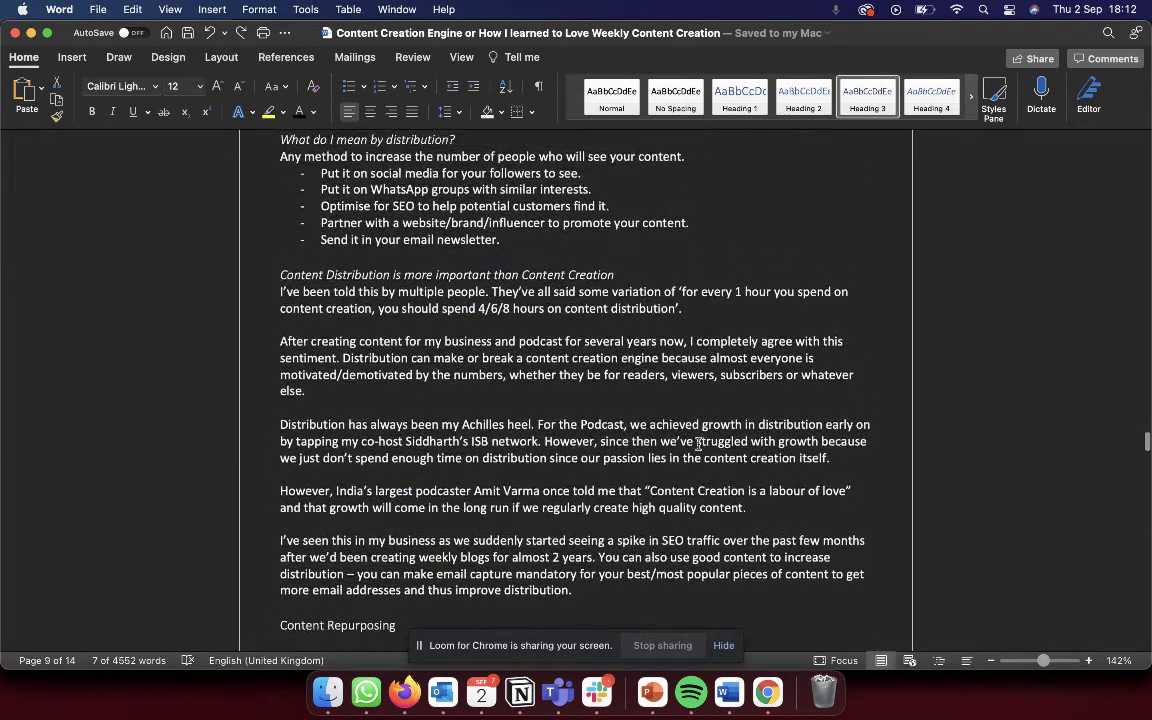
{"action": "triple_click", "coordinate": [373, 442]}
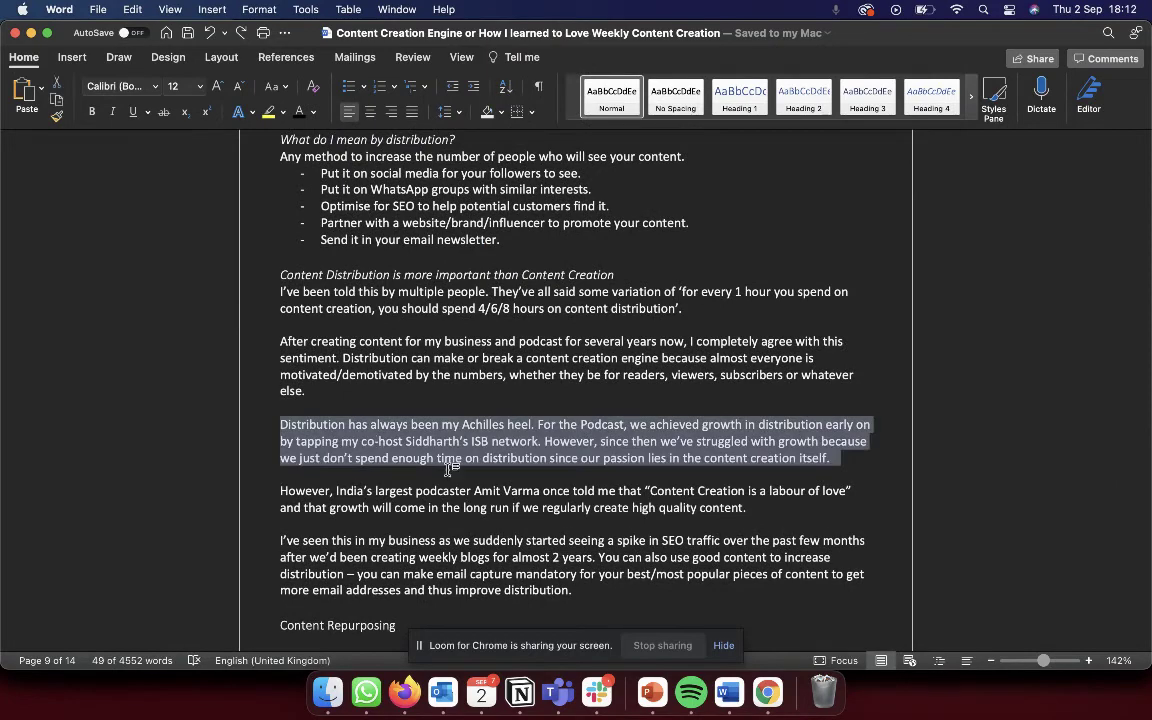
{"action": "key", "text": "super+Tab"}
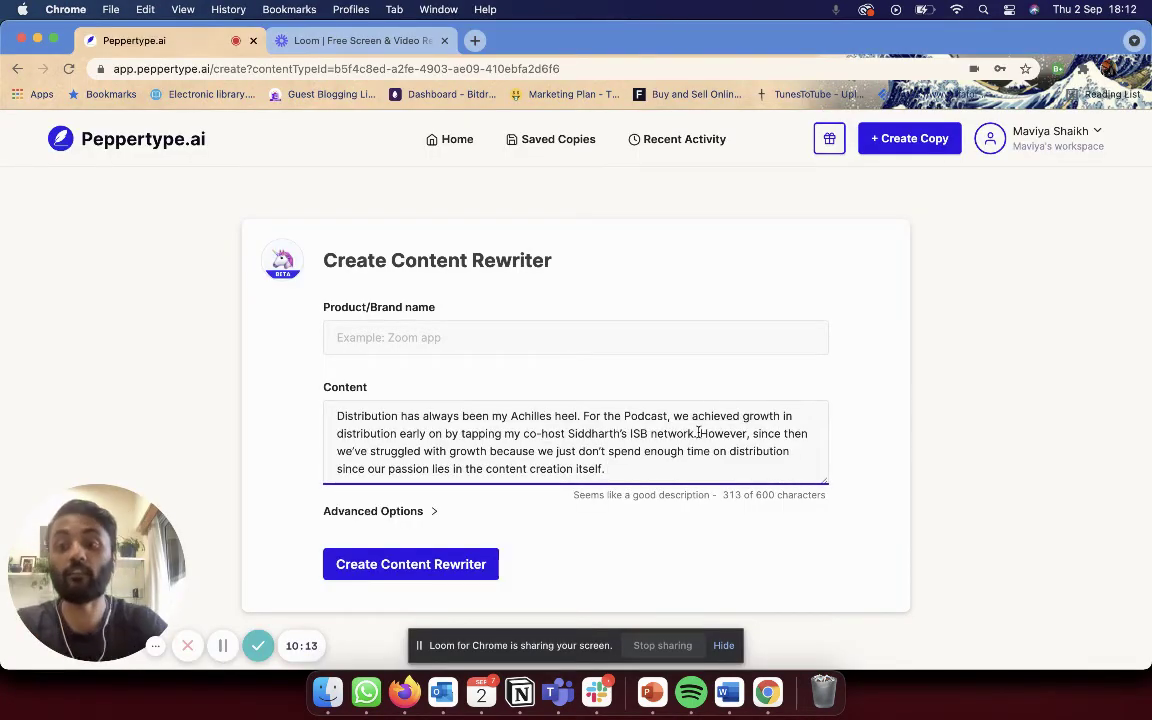
{"action": "left_click", "coordinate": [549, 340]}
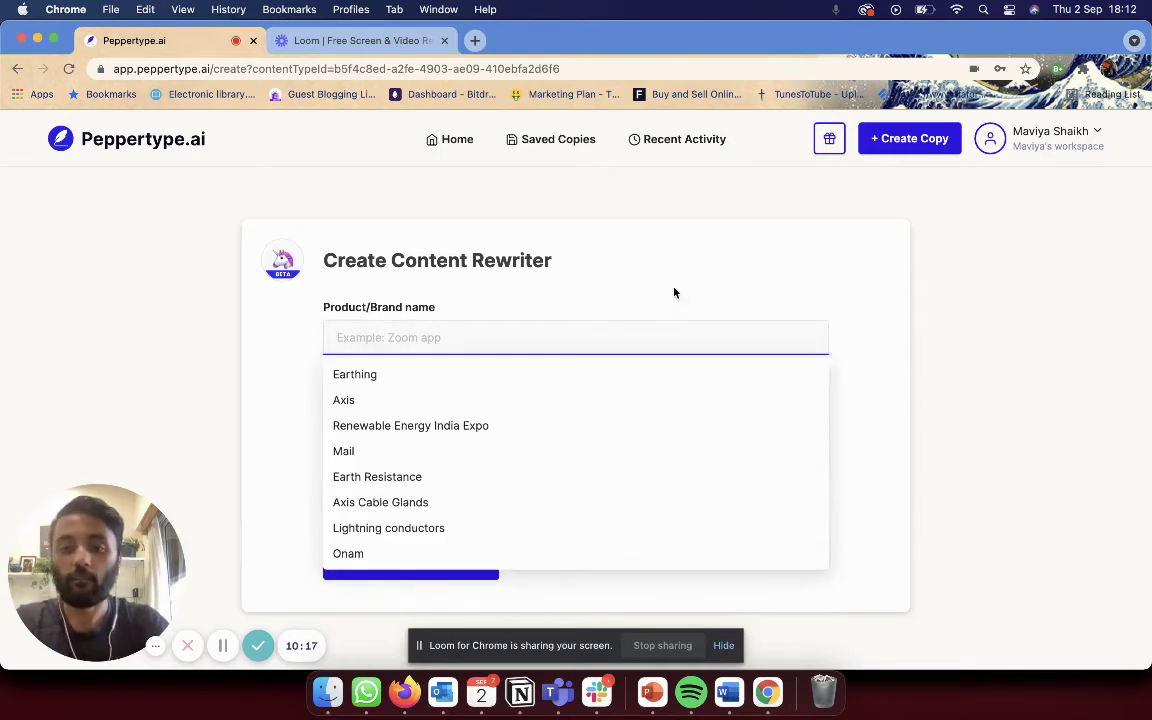
{"action": "key", "text": "Tab"}
{"action": "left_click", "coordinate": [523, 325]}
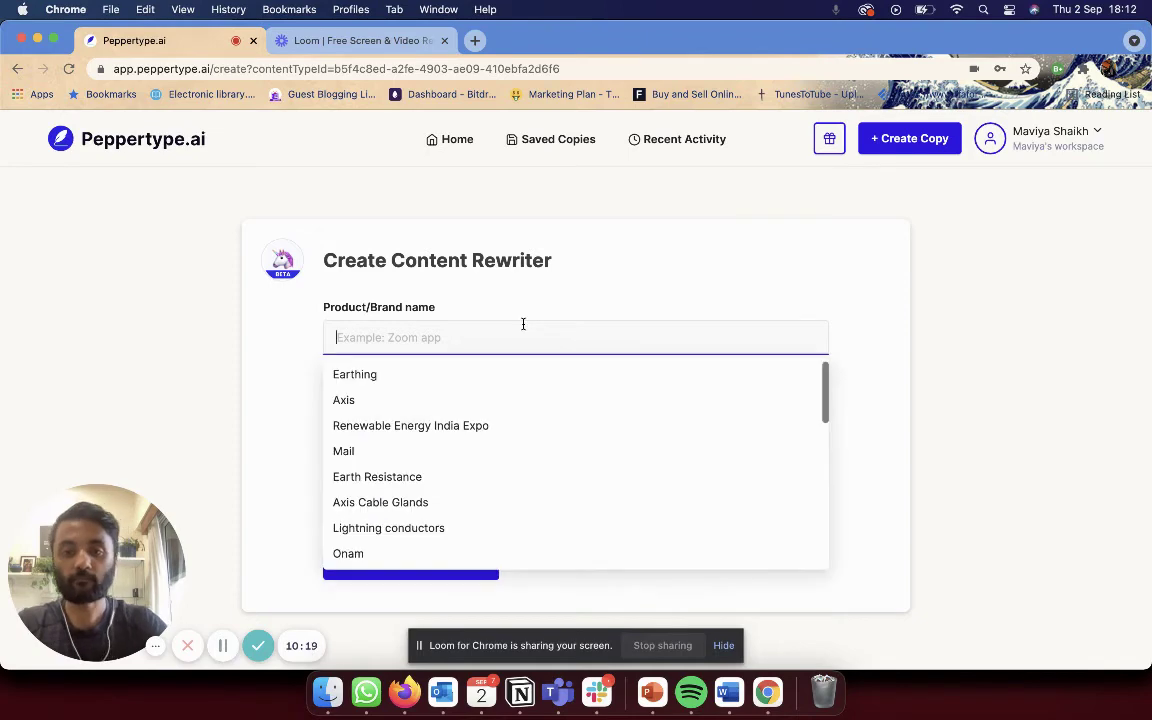
{"action": "left_click", "coordinate": [627, 278]}
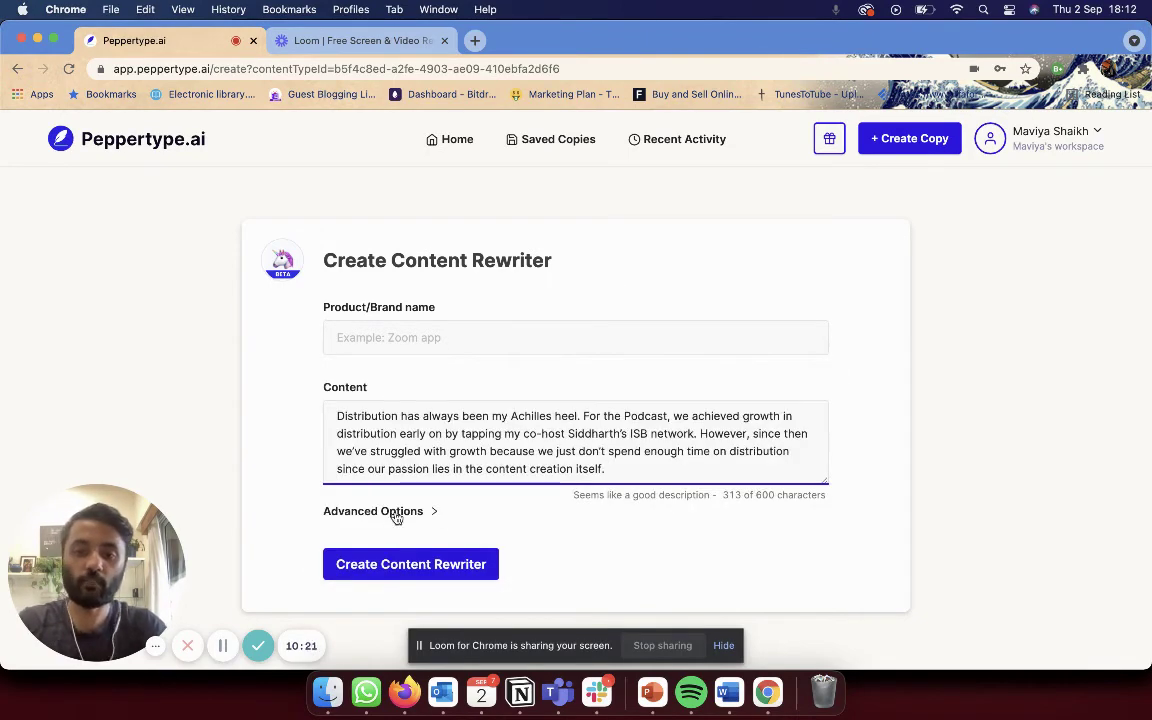
Expand the advanced options and set the product/brand name to the saved entry Content Creation Engine.
{"action": "left_click", "coordinate": [396, 516]}
{"action": "left_click", "coordinate": [505, 338]}
{"action": "type", "text": "Con"}
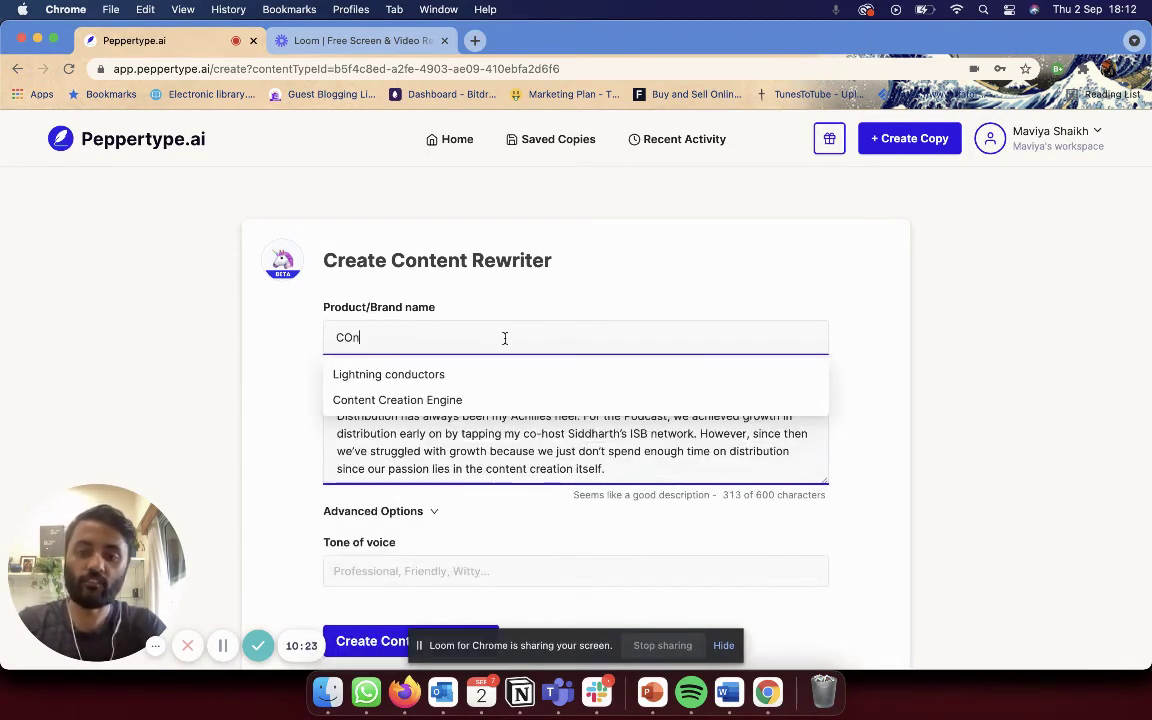
{"action": "key", "text": "BackSpace"}
{"action": "type", "text": "ntent"}
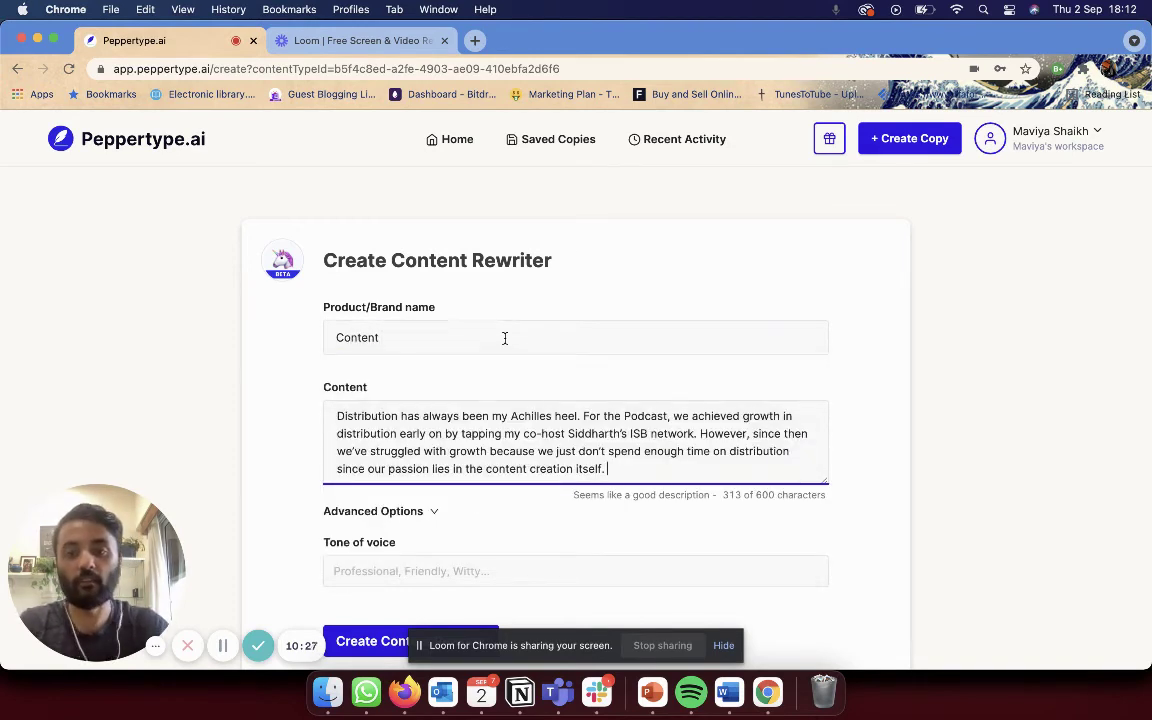
{"action": "left_click", "coordinate": [434, 339]}
{"action": "left_click", "coordinate": [432, 385]}
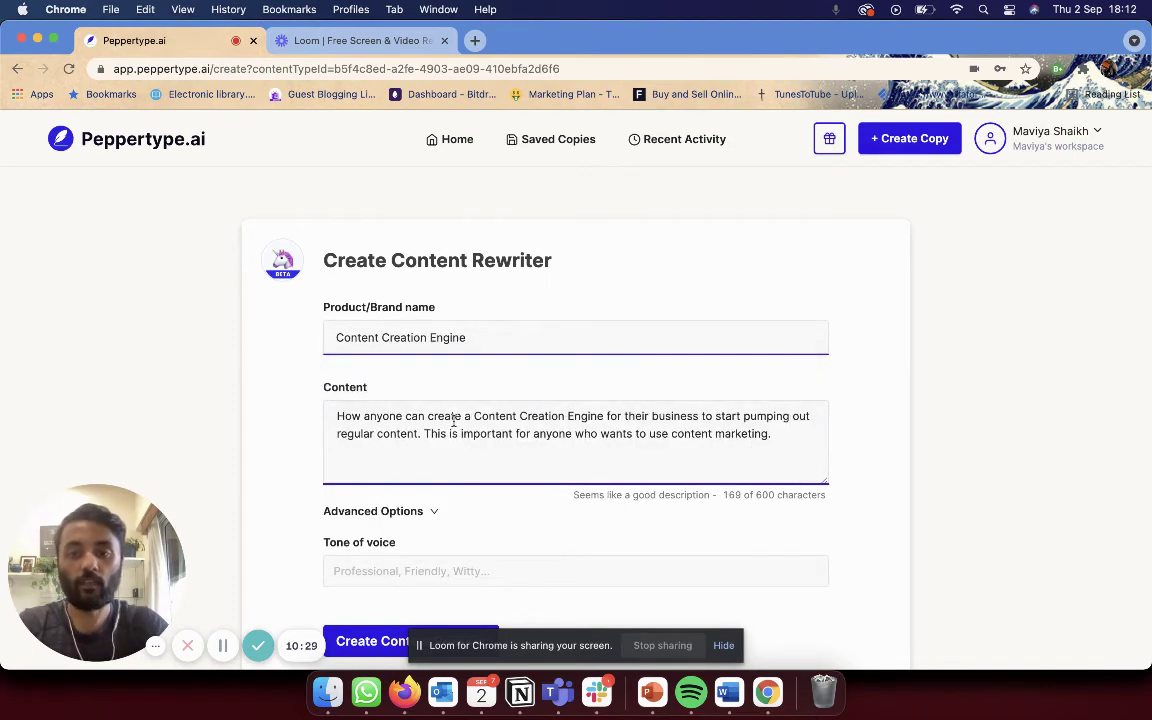
Replace the autofilled content with the "Distribution has always been my Achilles heel" paragraph, copied again from the Word document.
{"action": "key", "text": "super+z"}
{"action": "left_click", "coordinate": [434, 411]}
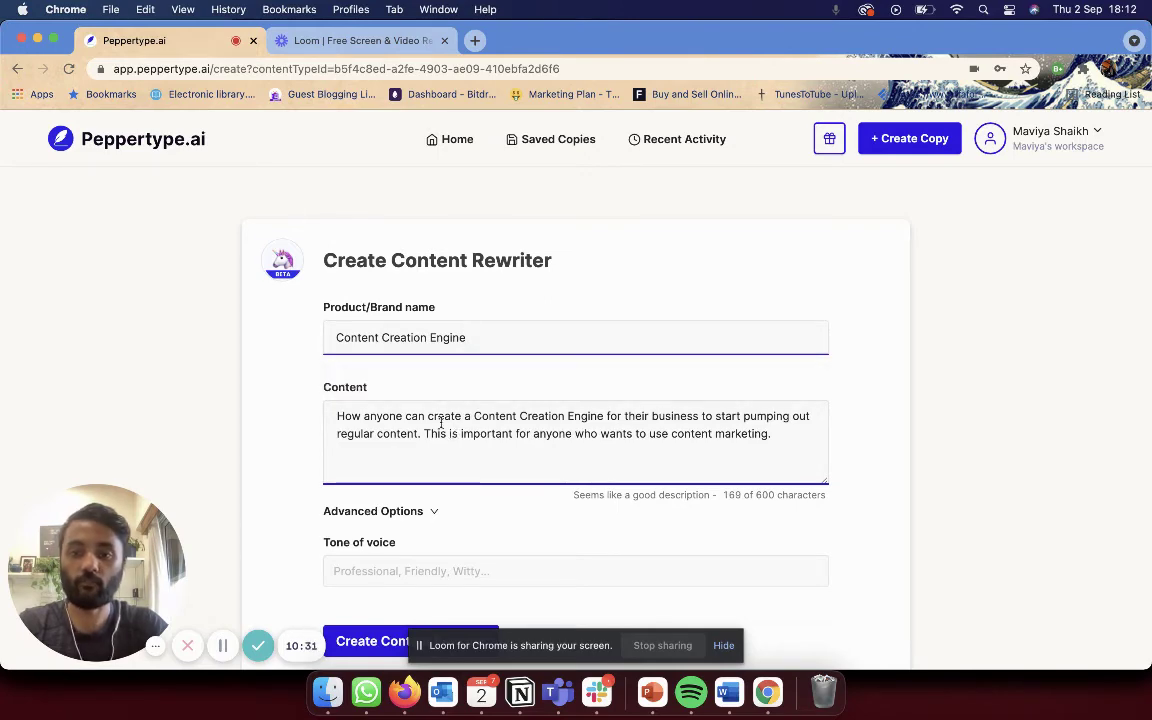
{"action": "key", "text": "super+a"}
{"action": "left_click", "coordinate": [498, 463]}
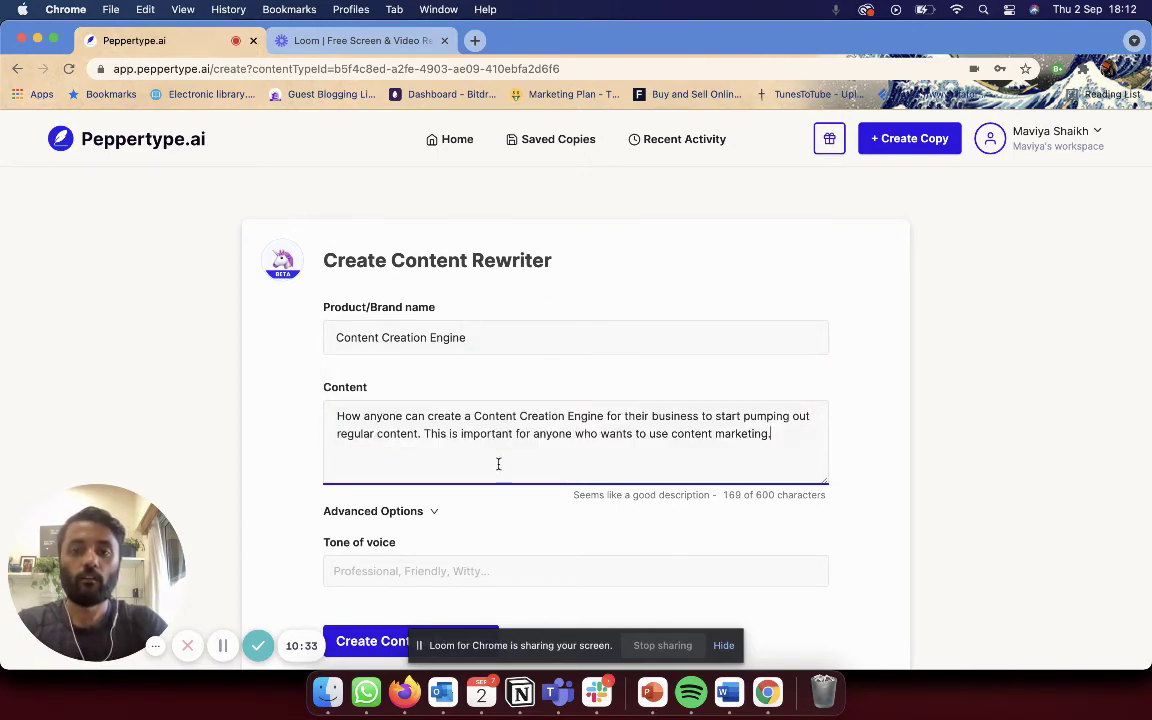
{"action": "key", "text": "super+Tab"}
{"action": "key", "text": "super+c"}
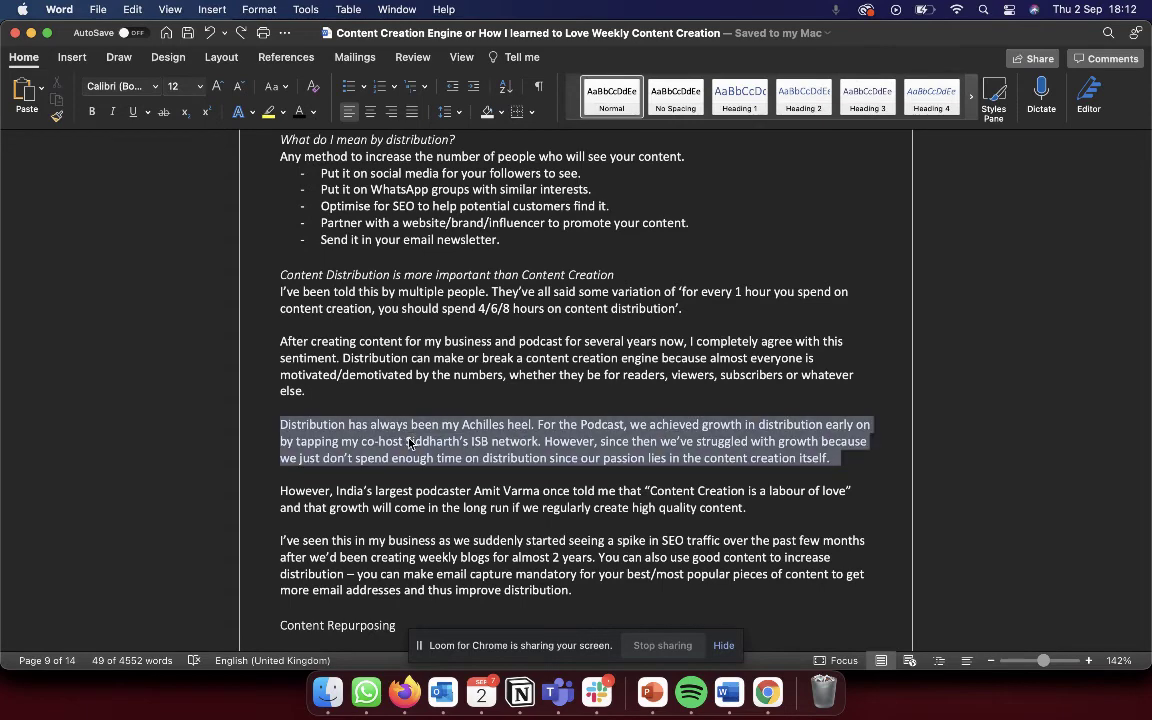
{"action": "key", "text": "super+Tab"}
{"action": "key", "text": "super+a"}
{"action": "key", "text": "super+v"}
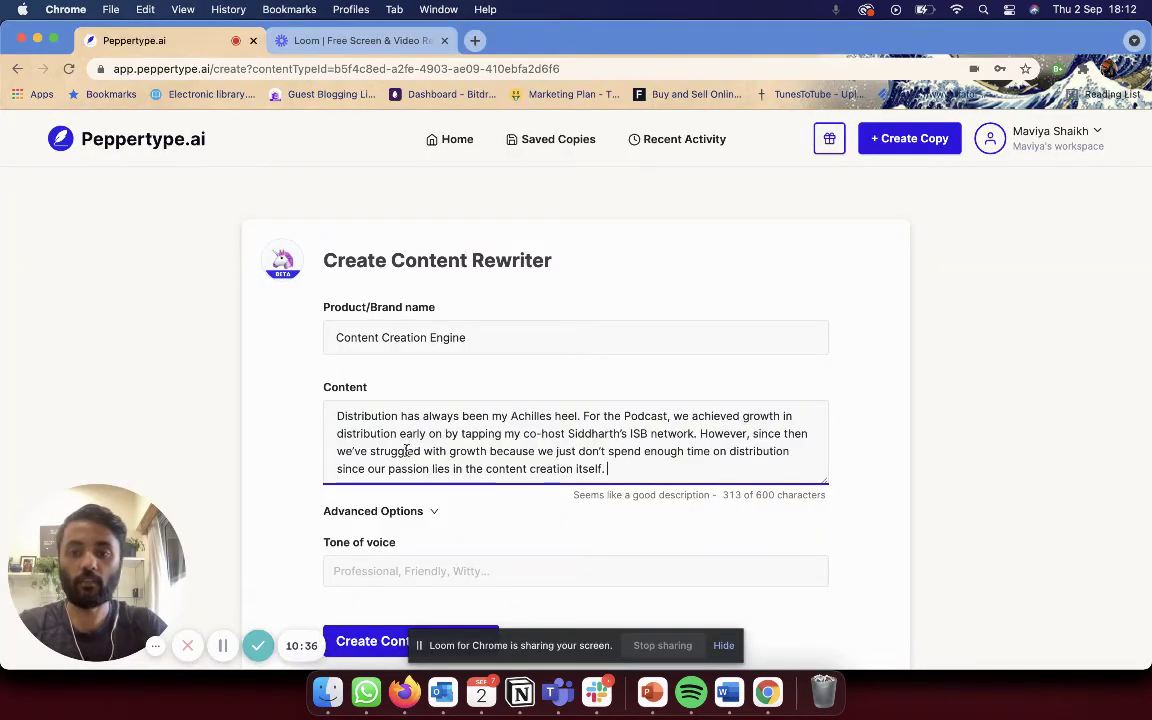
Set the tone of voice to "funny" and generate the rewritten content.
{"action": "left_click", "coordinate": [430, 572]}
{"action": "scroll", "coordinate": [617, 519], "scroll_direction": "down", "scroll_amount": 1}
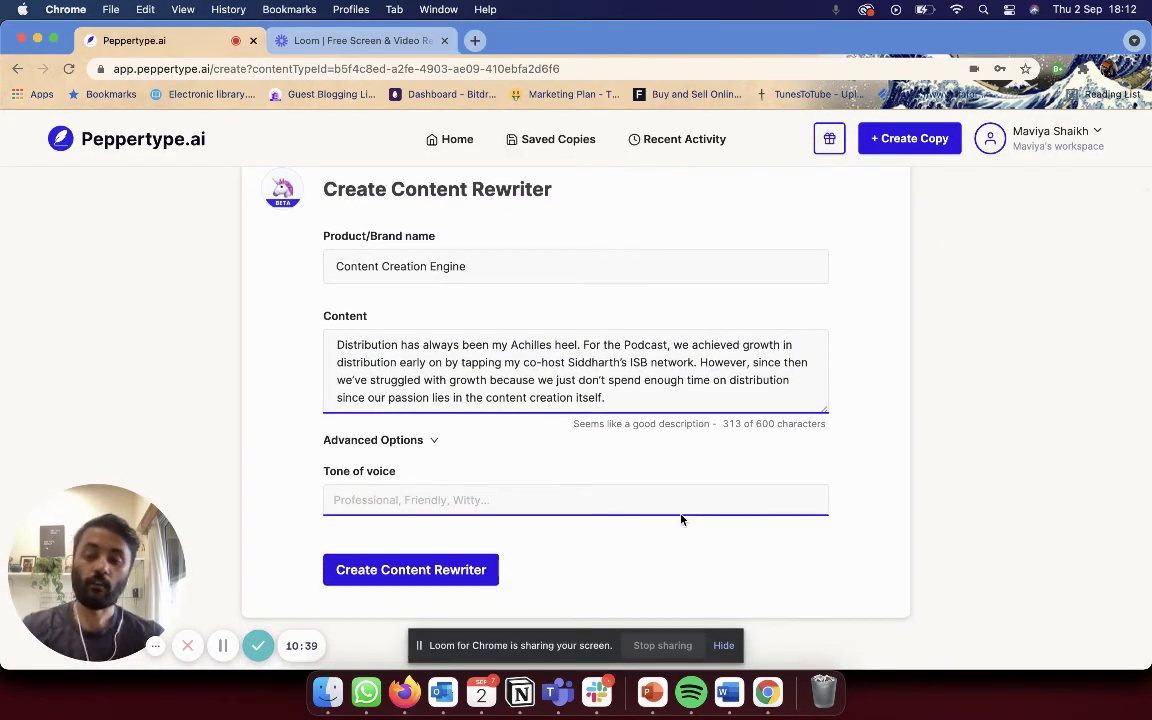
{"action": "type", "text": "funny"}
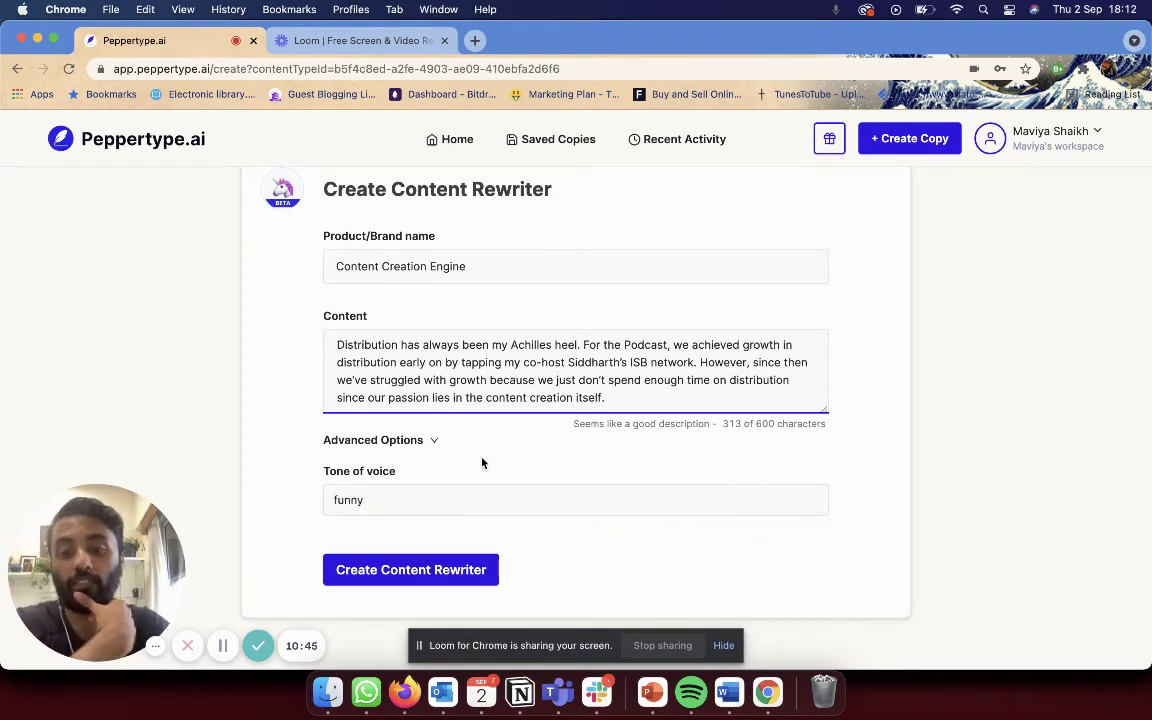
{"action": "left_click", "coordinate": [445, 569]}
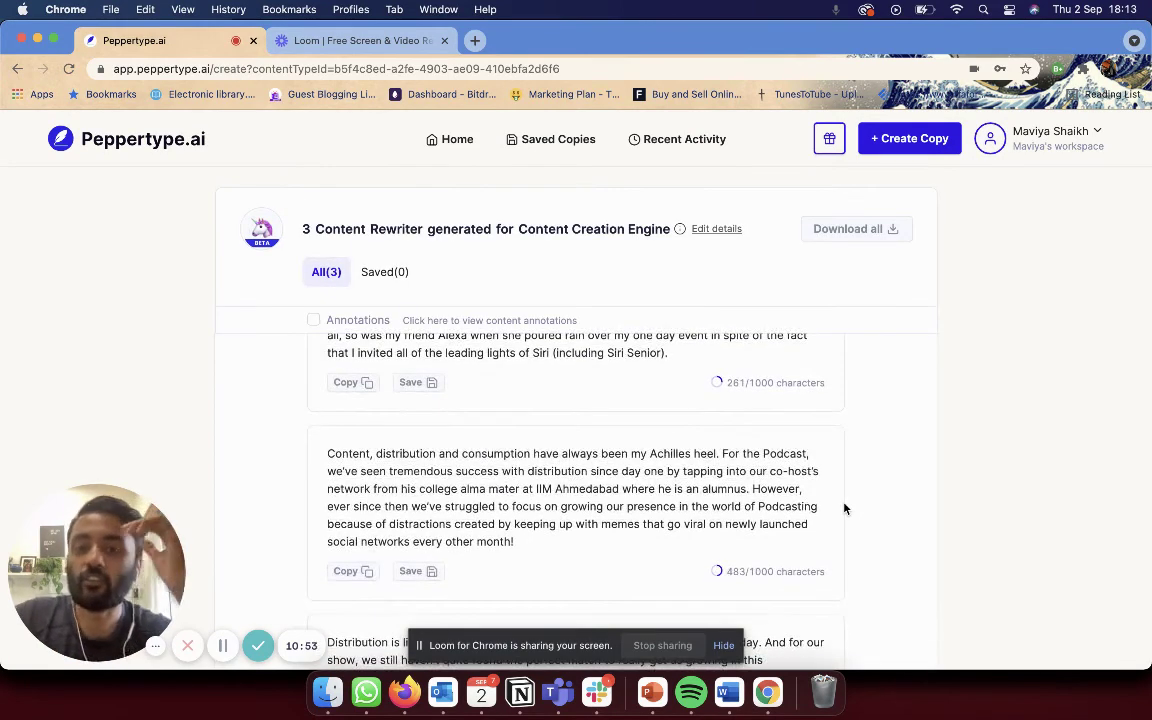
Read through all the generated rewrites of the distribution paragraph, from the first to the last.
{"action": "scroll", "coordinate": [843, 508], "scroll_direction": "up", "scroll_amount": 2}
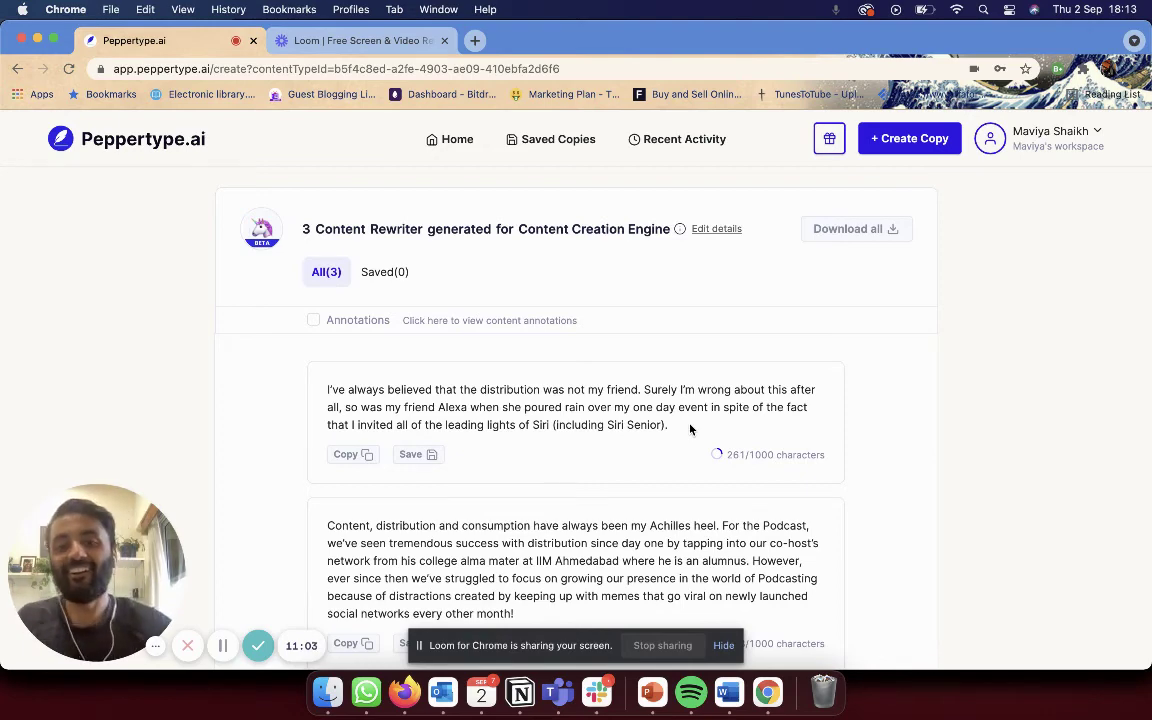
{"action": "scroll", "coordinate": [690, 429], "scroll_direction": "down", "scroll_amount": 2}
{"action": "scroll", "coordinate": [690, 429], "scroll_direction": "up", "scroll_amount": 1}
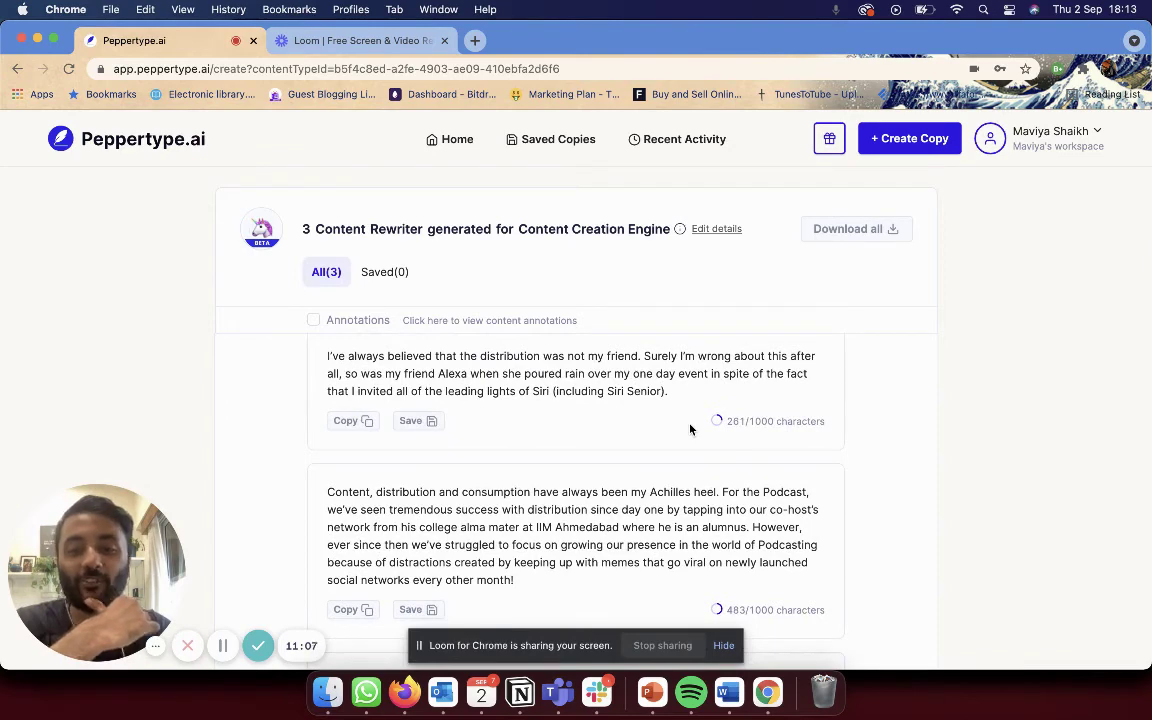
{"action": "scroll", "coordinate": [690, 429], "scroll_direction": "down", "scroll_amount": 3}
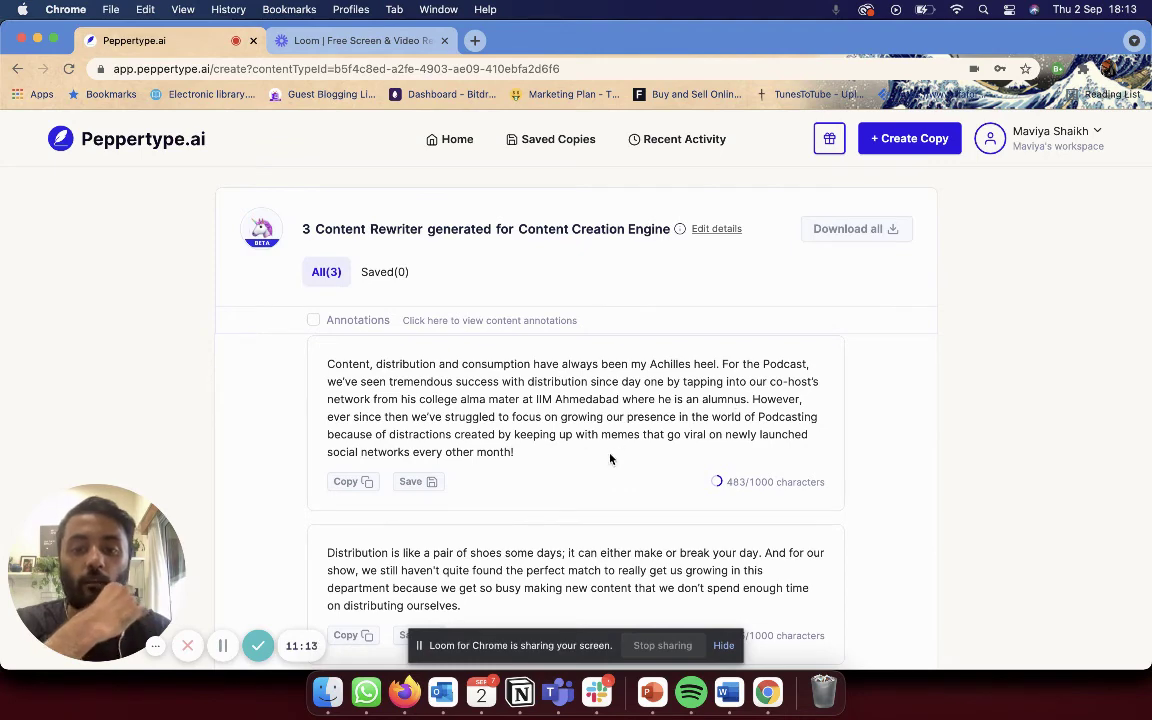
{"action": "scroll", "coordinate": [610, 459], "scroll_direction": "down", "scroll_amount": 1}
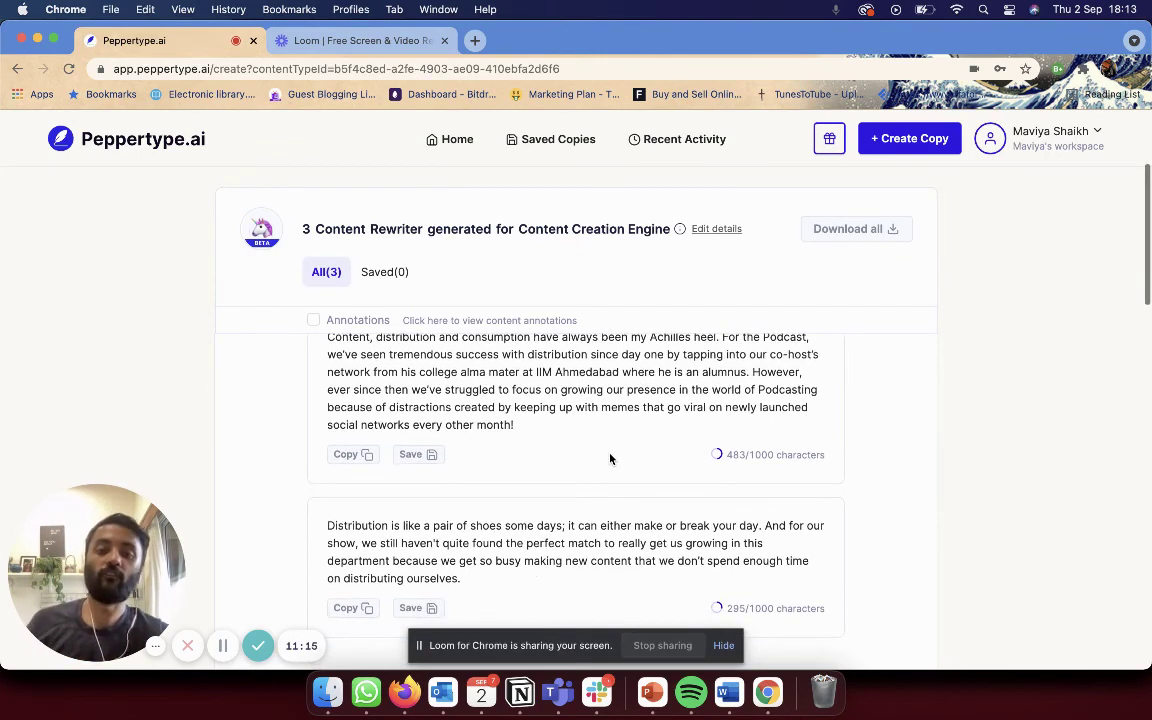
{"action": "scroll", "coordinate": [610, 459], "scroll_direction": "up", "scroll_amount": 1}
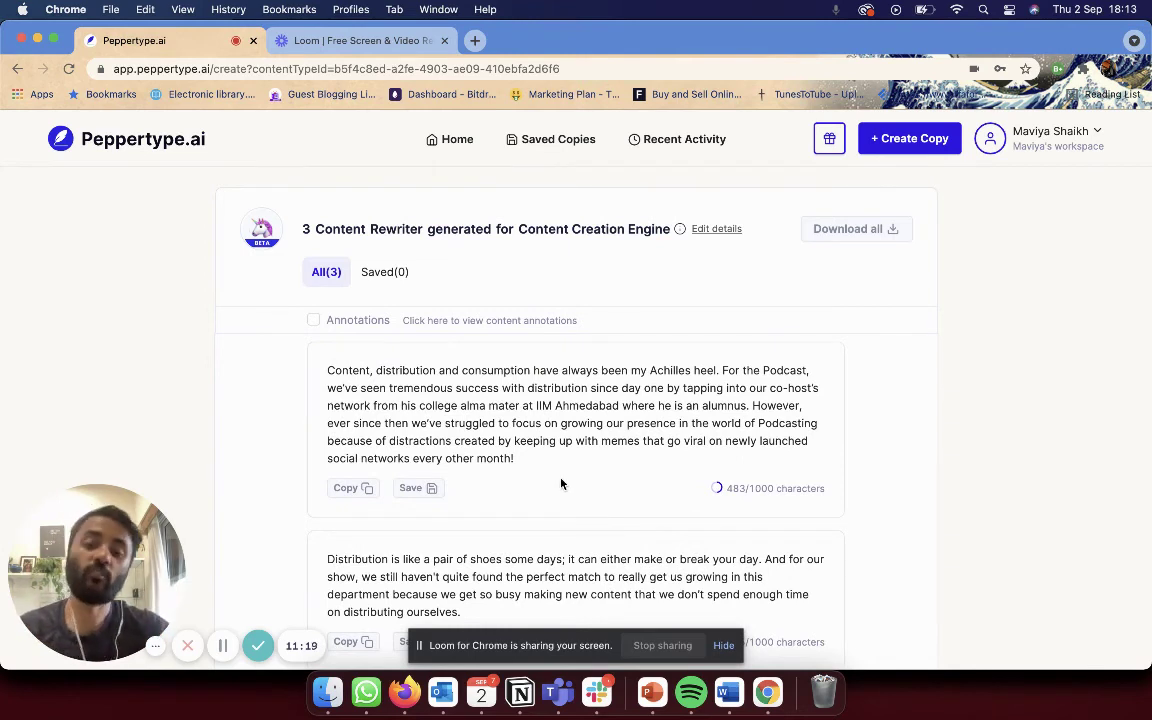
{"action": "scroll", "coordinate": [561, 484], "scroll_direction": "down", "scroll_amount": 1}
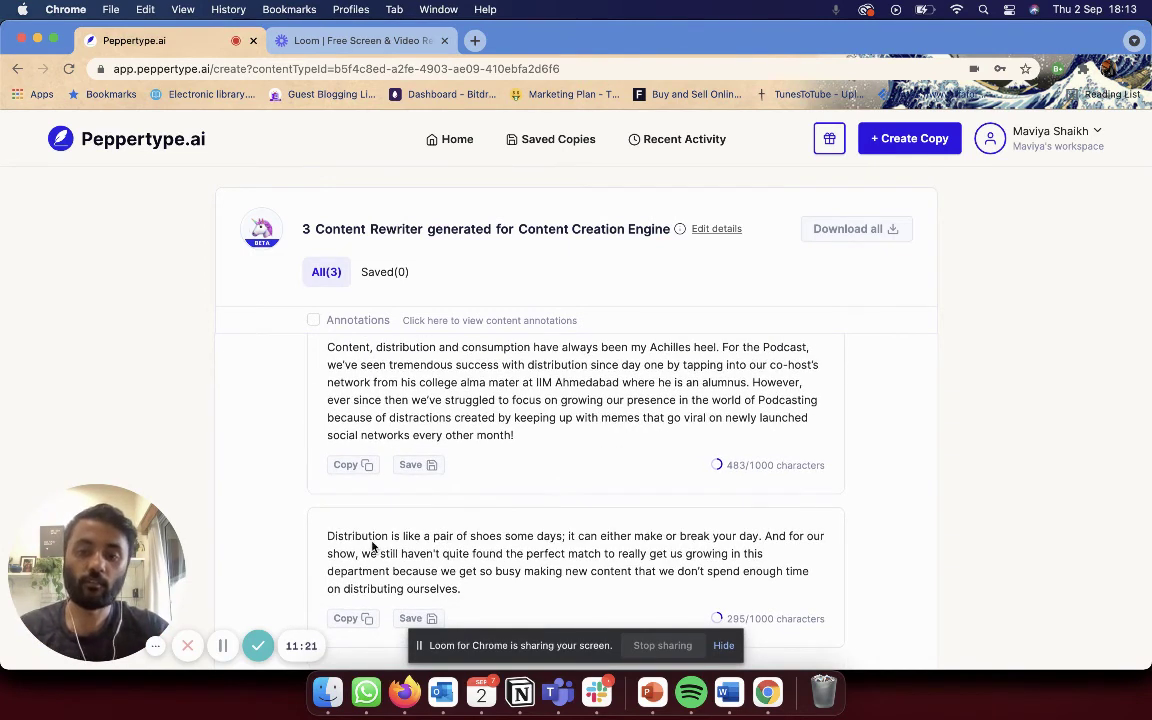
{"action": "scroll", "coordinate": [527, 550], "scroll_direction": "down", "scroll_amount": 3}
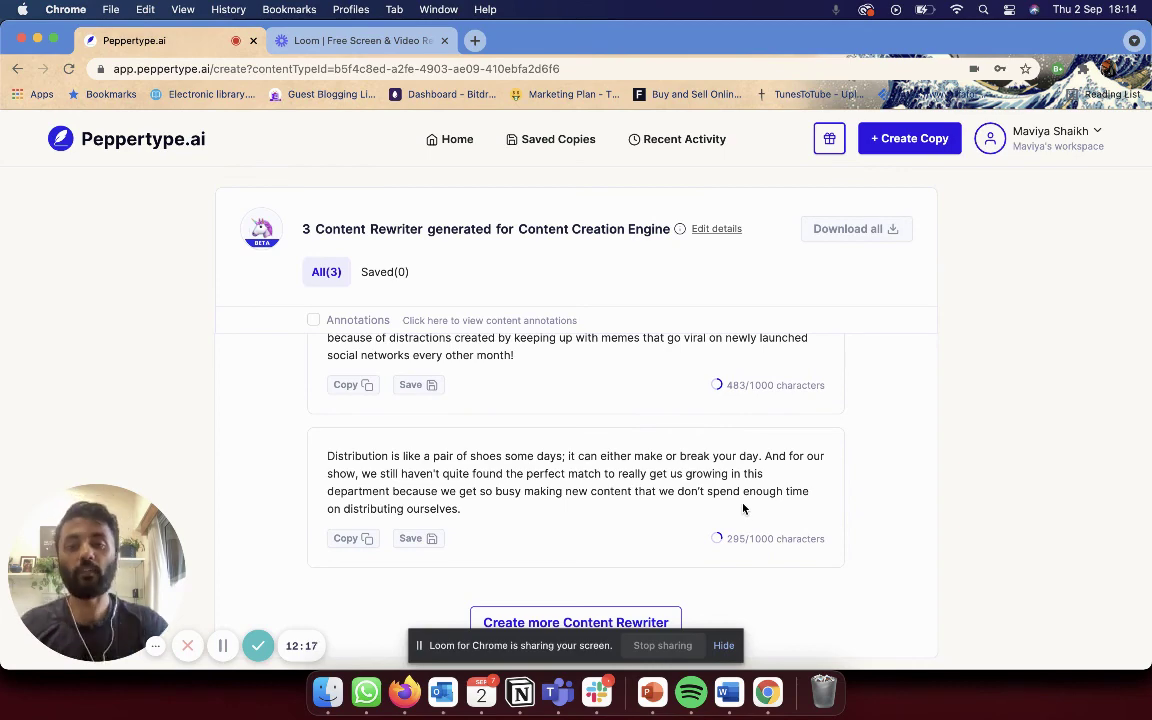
Return to the home page and look over the full range of available content types.
{"action": "left_click", "coordinate": [452, 143]}
{"action": "scroll", "coordinate": [840, 472], "scroll_direction": "down", "scroll_amount": 5}
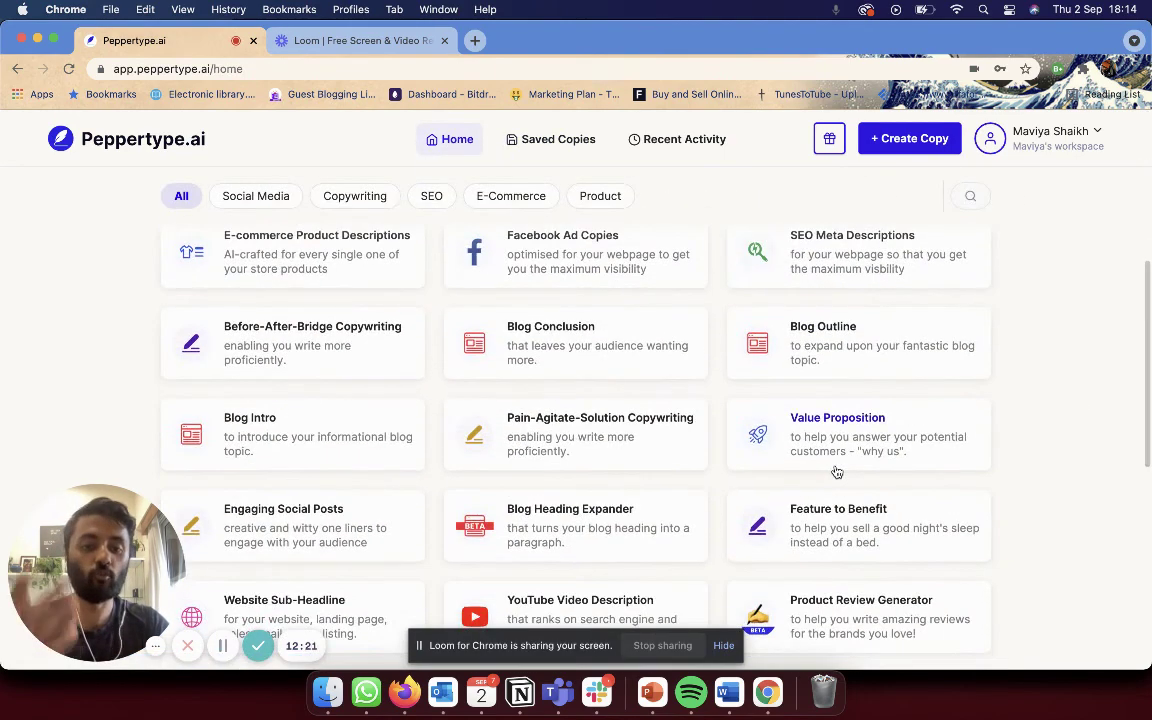
{"action": "scroll", "coordinate": [1066, 466], "scroll_direction": "down", "scroll_amount": 5}
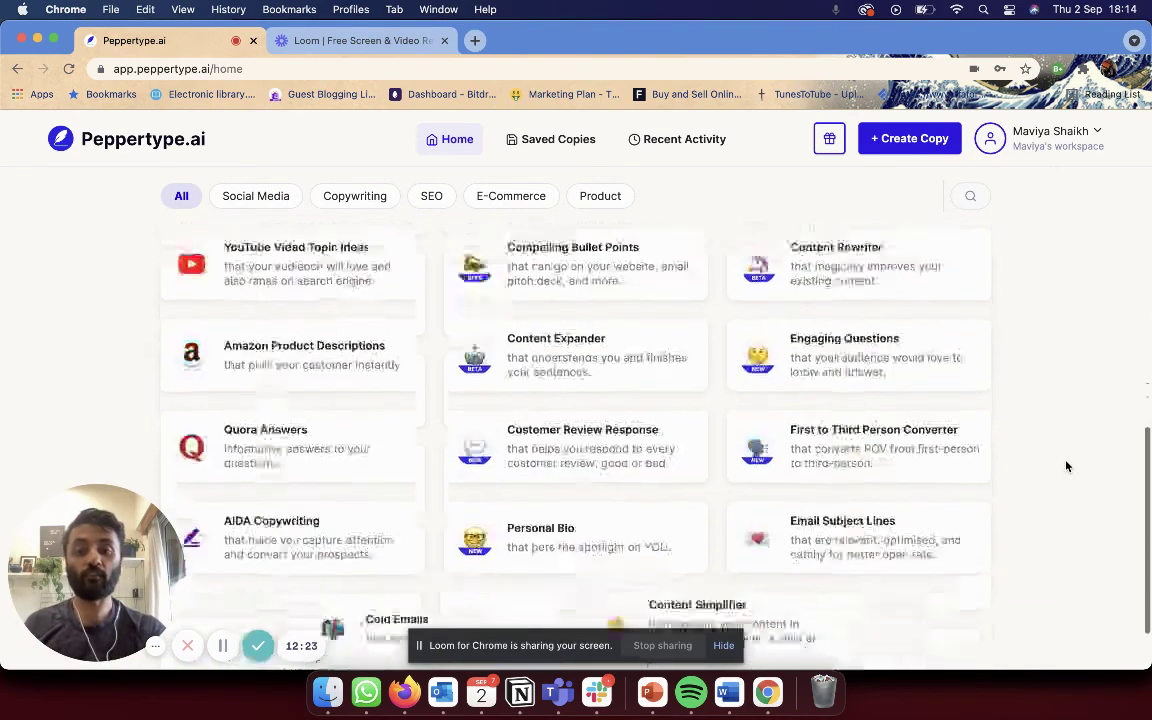